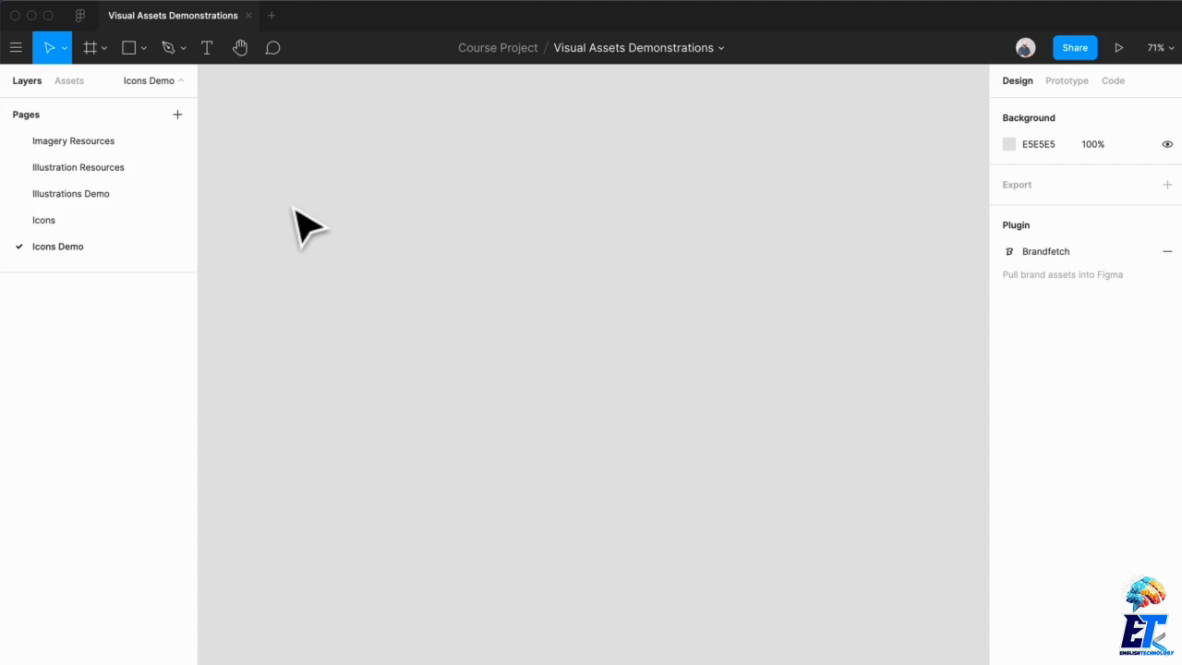
- Launch the Iconify plugin and browse its General icon collections
left_click(478, 8)
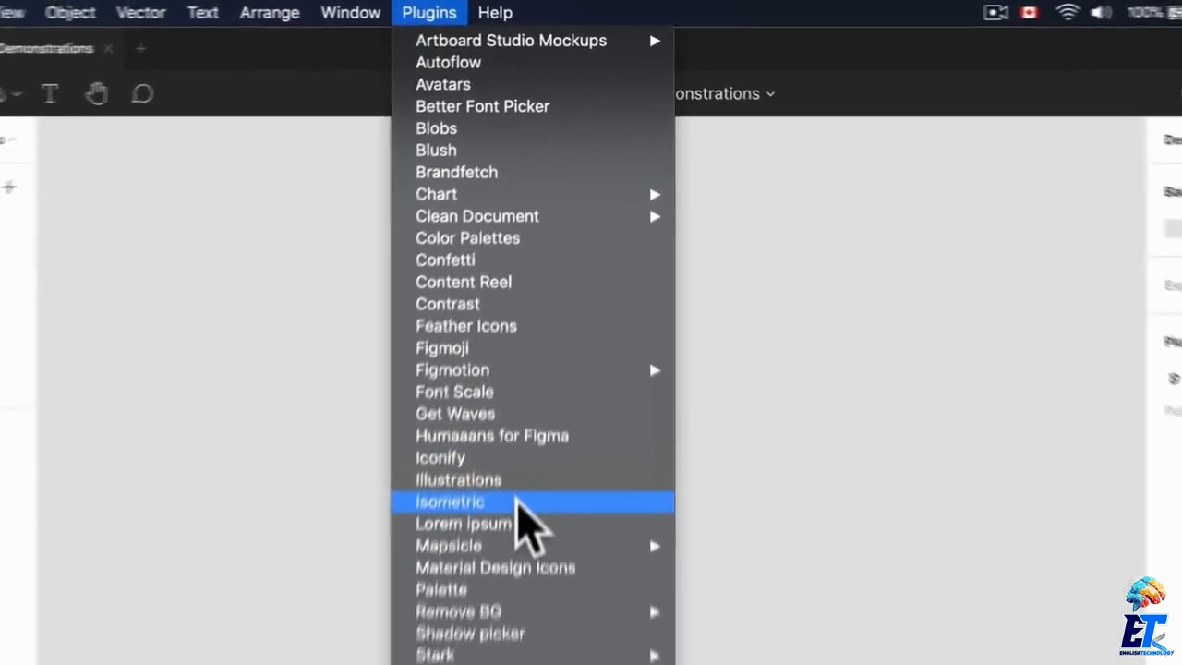
left_click(517, 458)
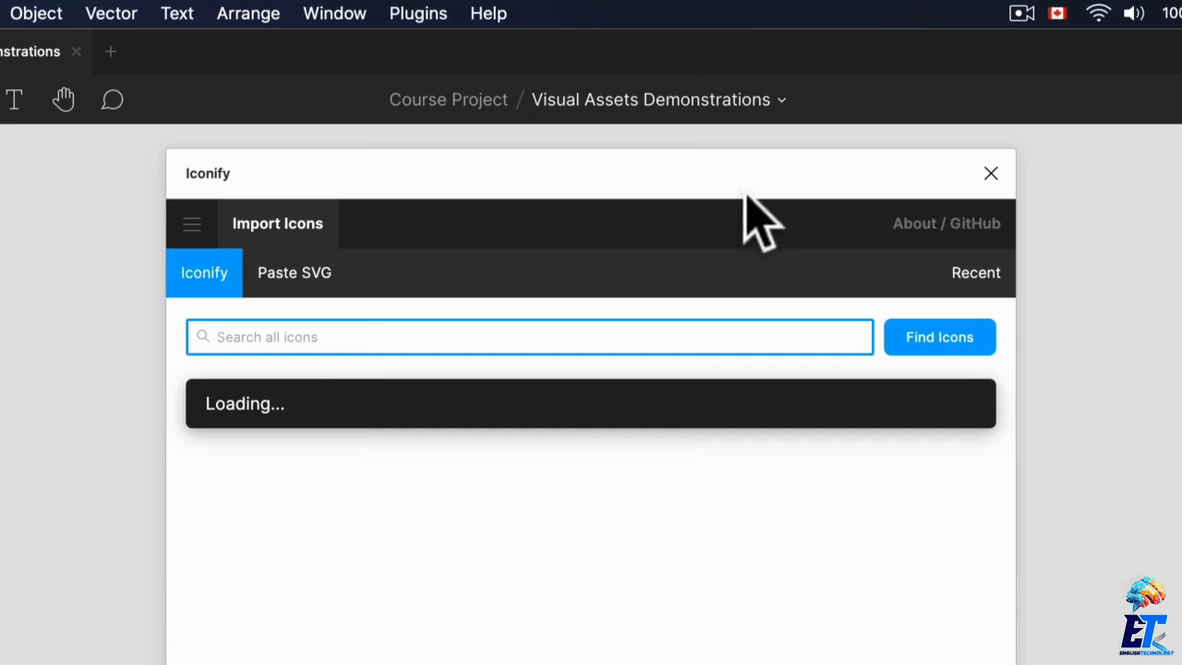
left_click_drag(741, 186, 703, 149)
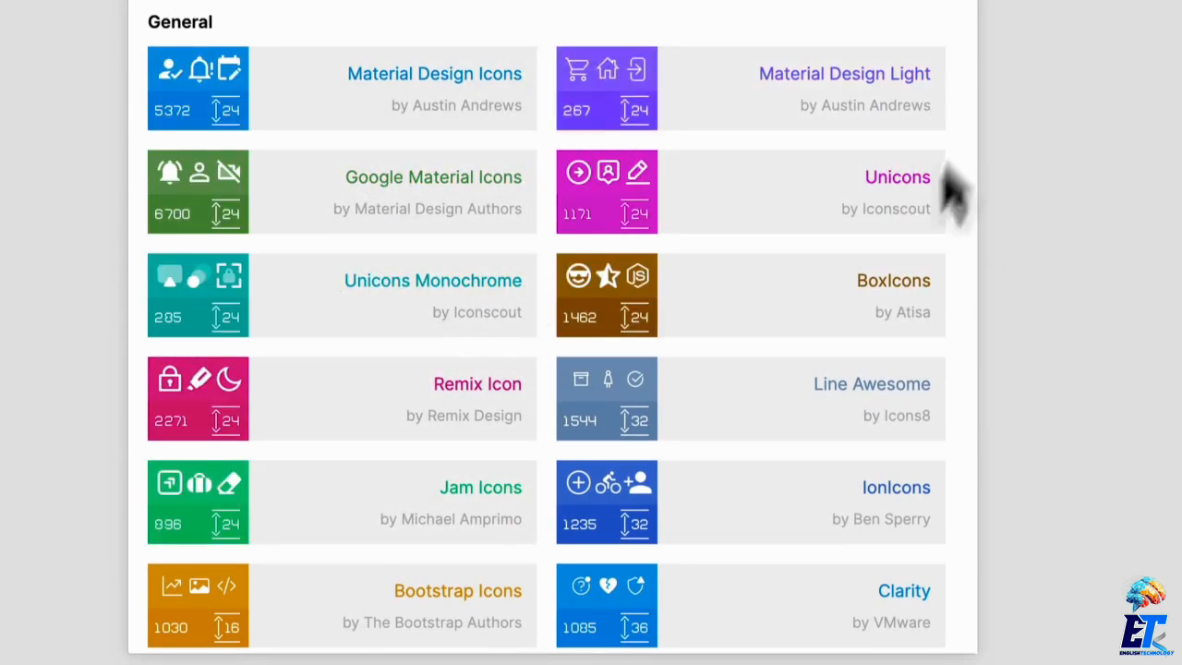
scroll(739, 374, "down", 2)
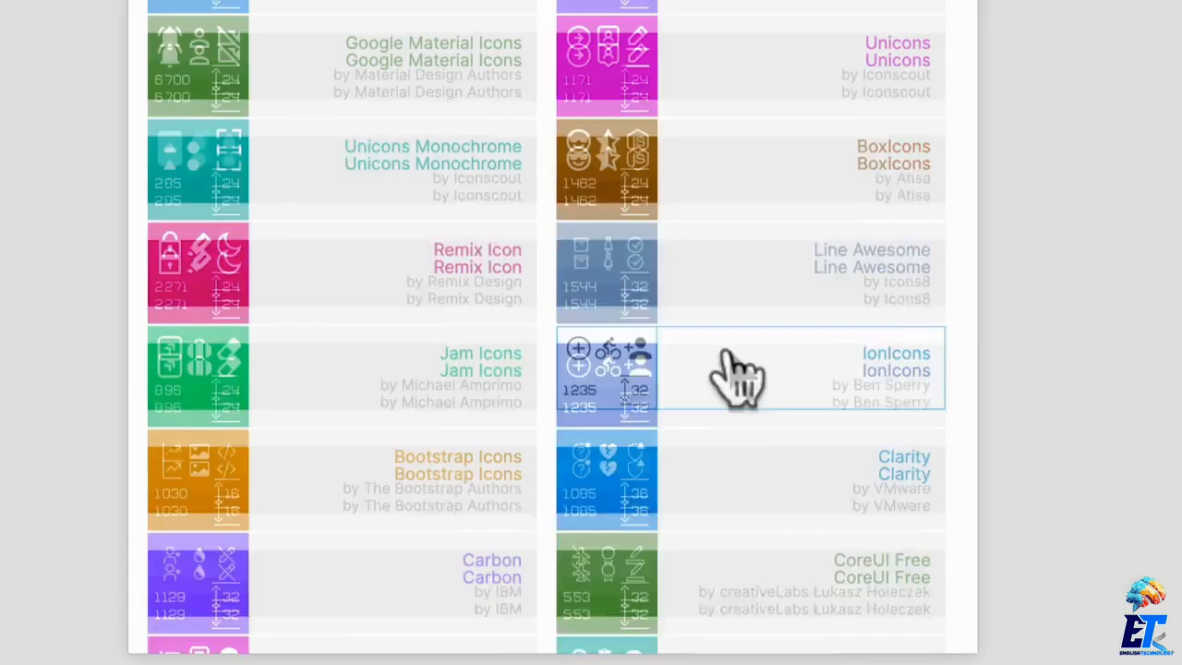
scroll(739, 374, "down", 2)
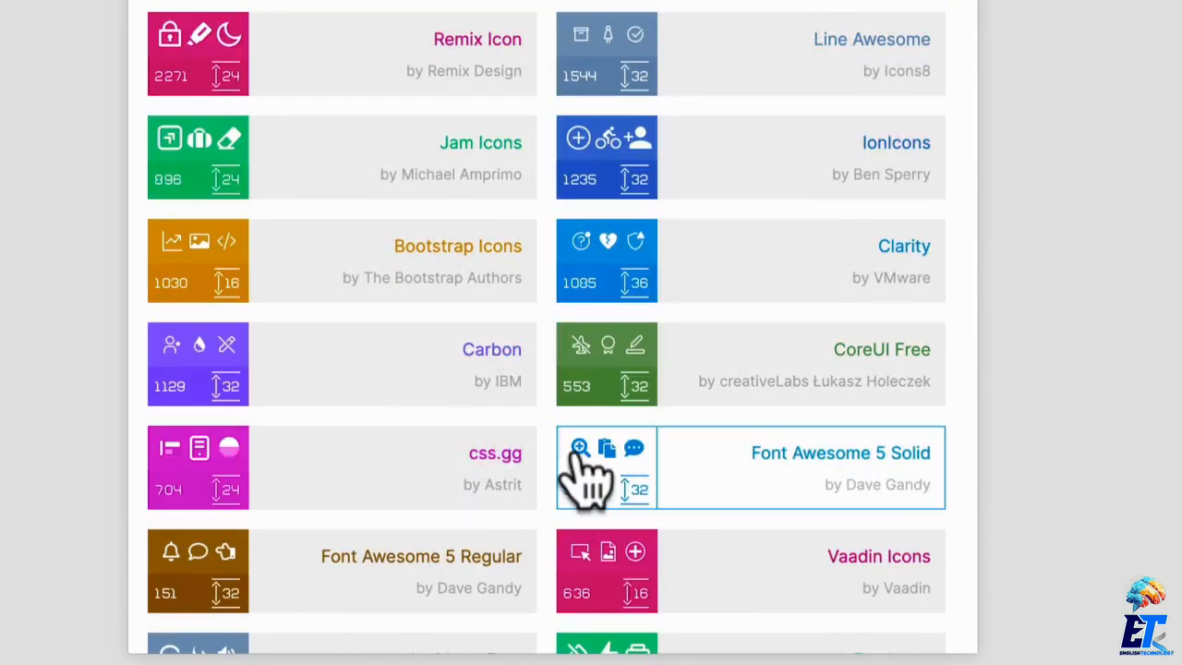
scroll(501, 404, "up", 5)
- Search all icon sets for "Home" and look through the first three pages of results
left_click(360, 88)
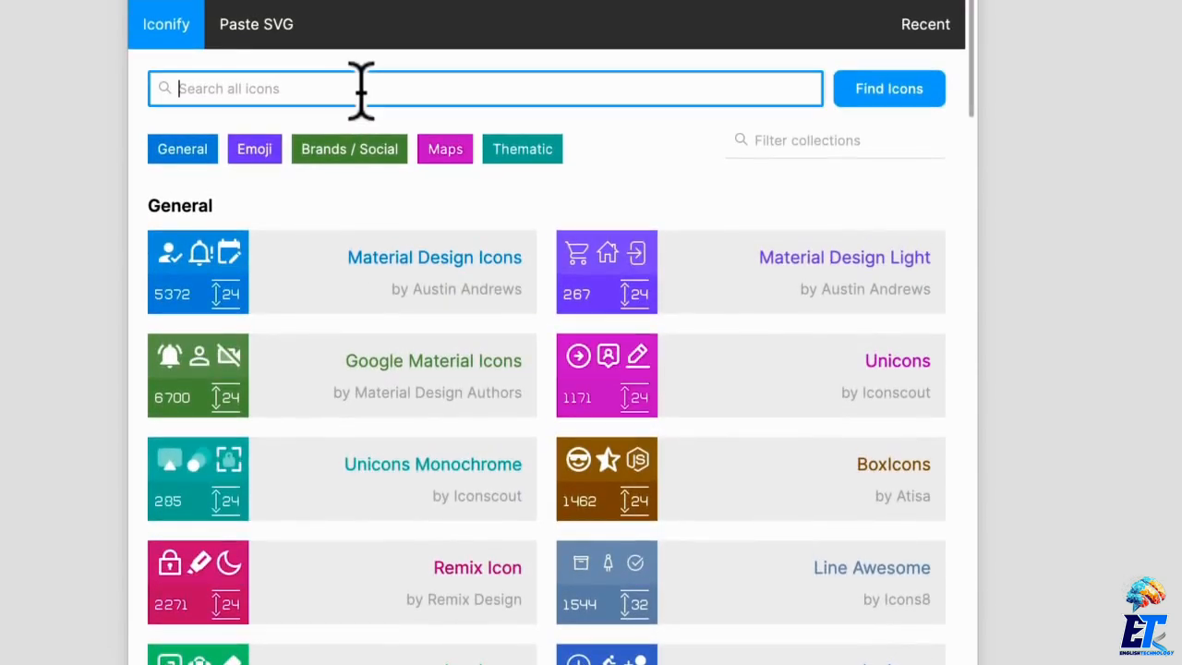
key("Return")
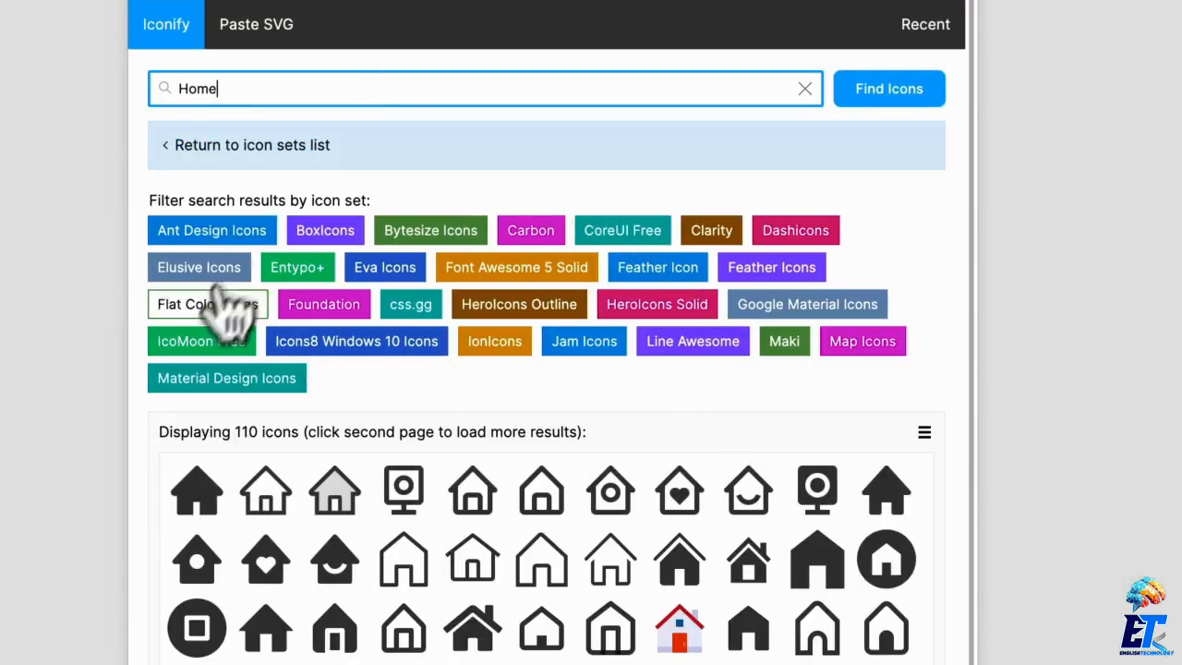
scroll(665, 393, "down", 3)
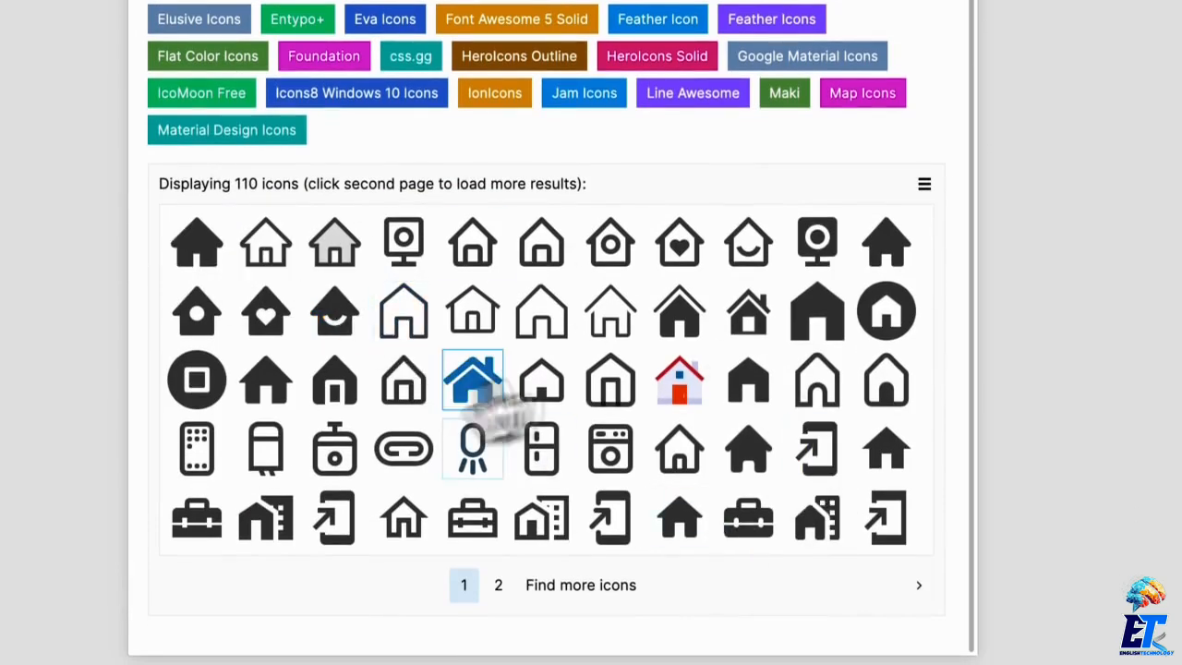
left_click(497, 584)
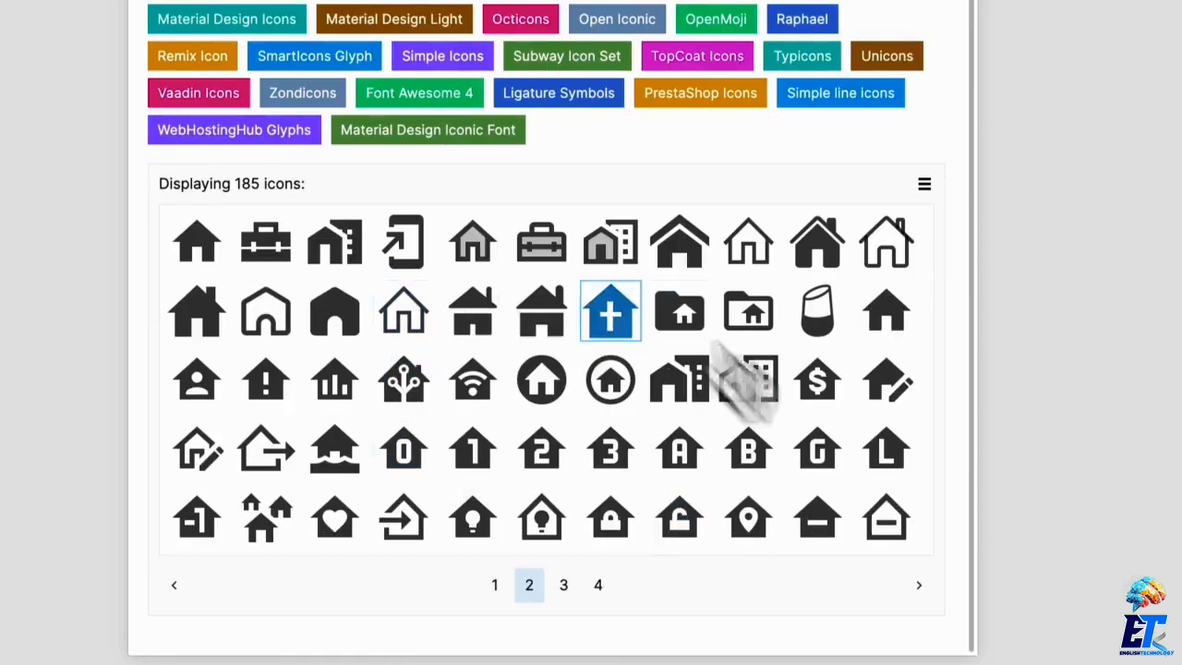
left_click(563, 584)
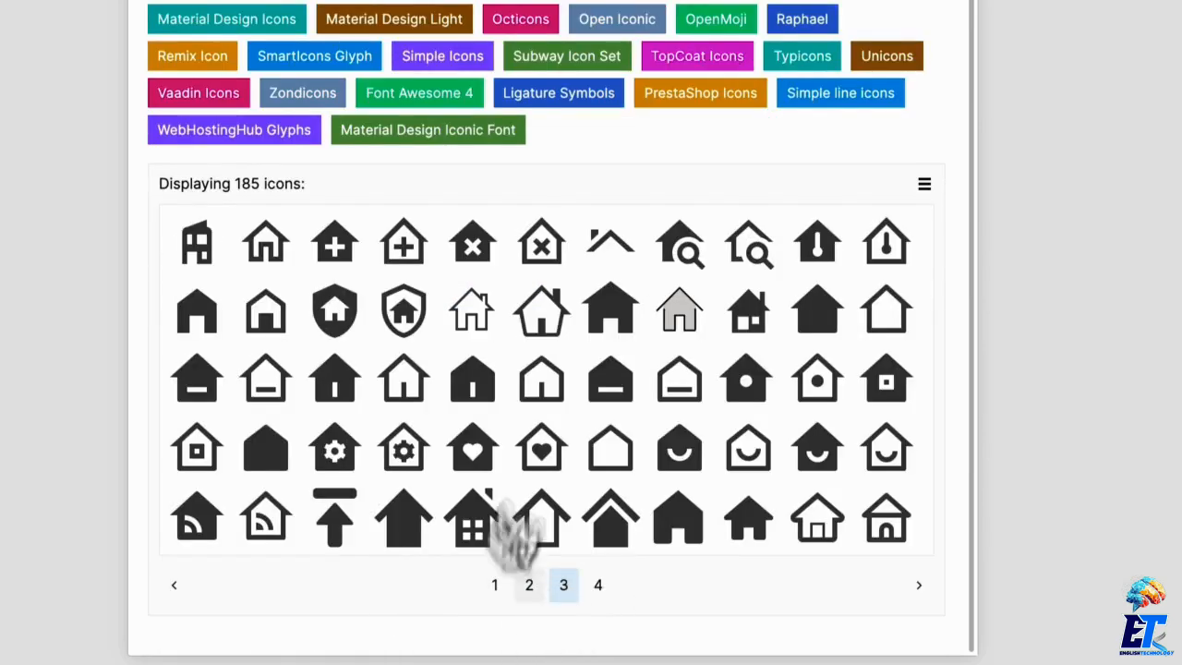
left_click(495, 586)
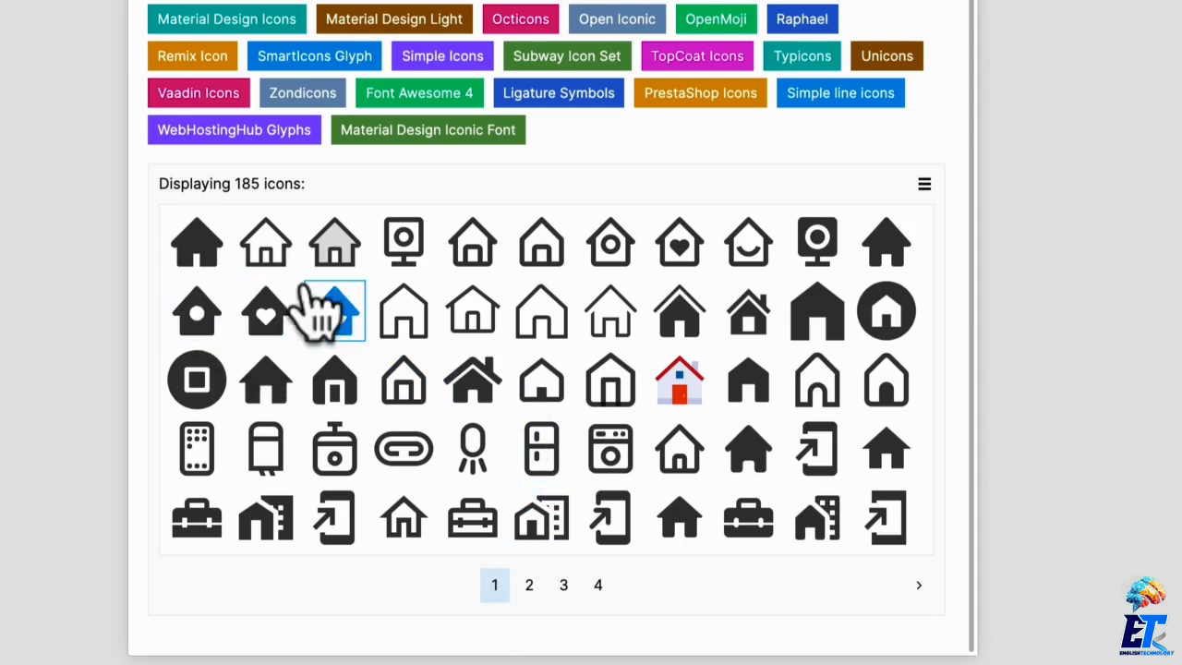
- Choose the ant-design:home-filled icon and import it into the Icons Demo page with its default settings
left_click(222, 254)
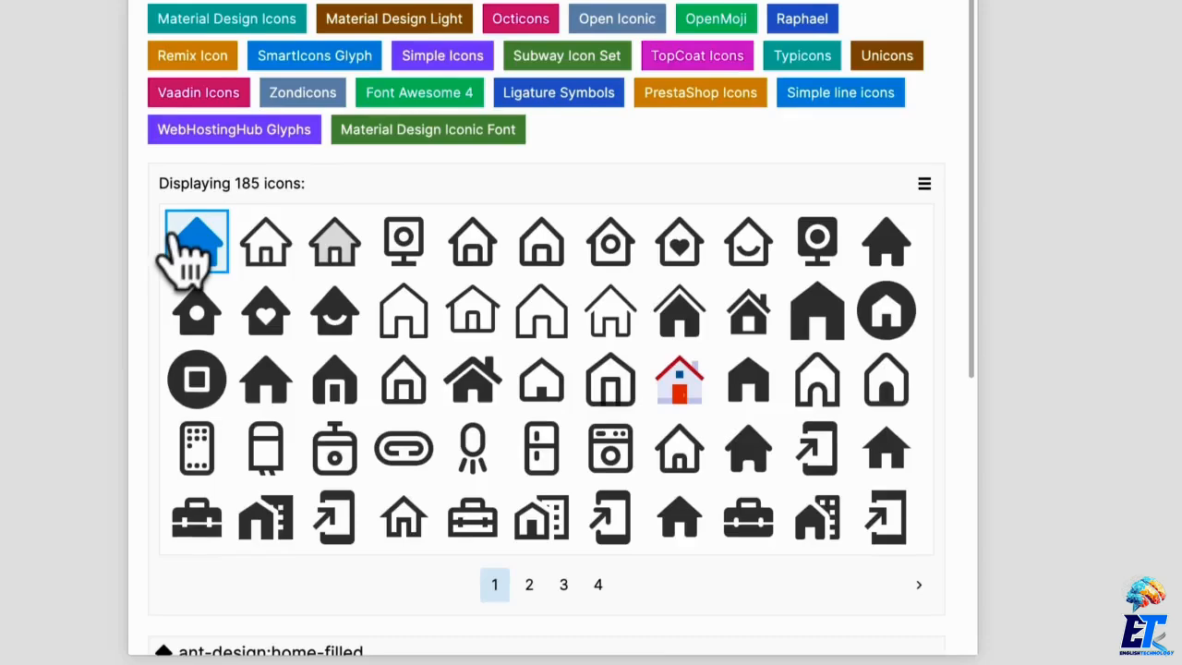
scroll(219, 277, "down", 3)
scroll(238, 318, "down", 2)
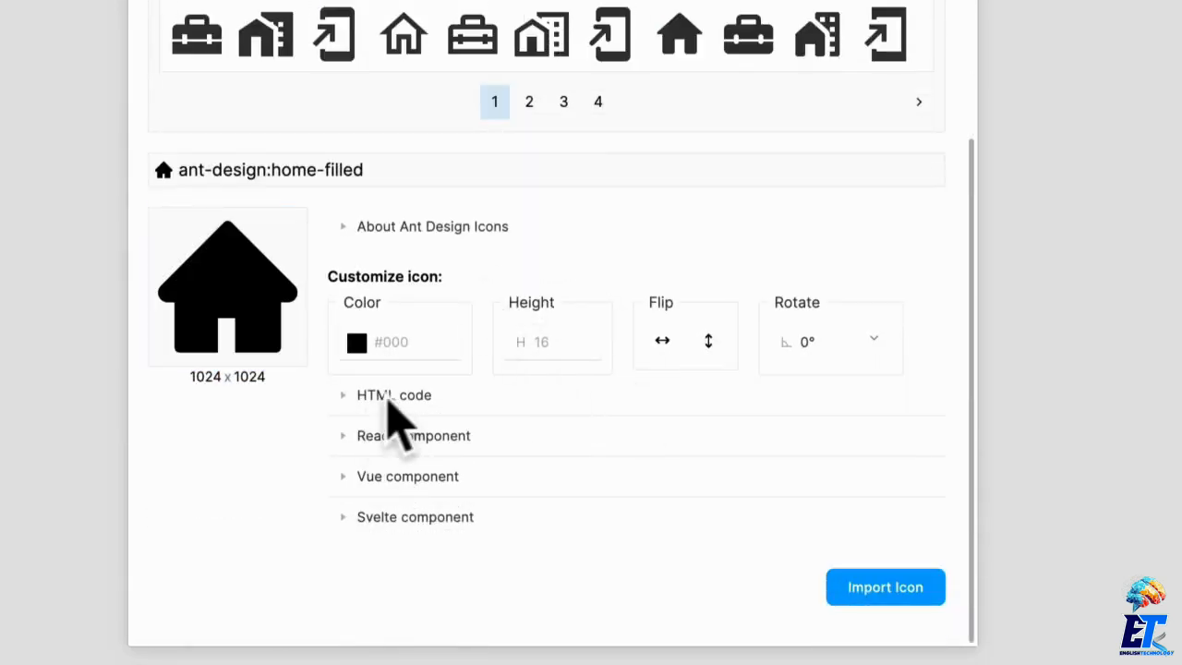
left_click(347, 403)
left_click(346, 404)
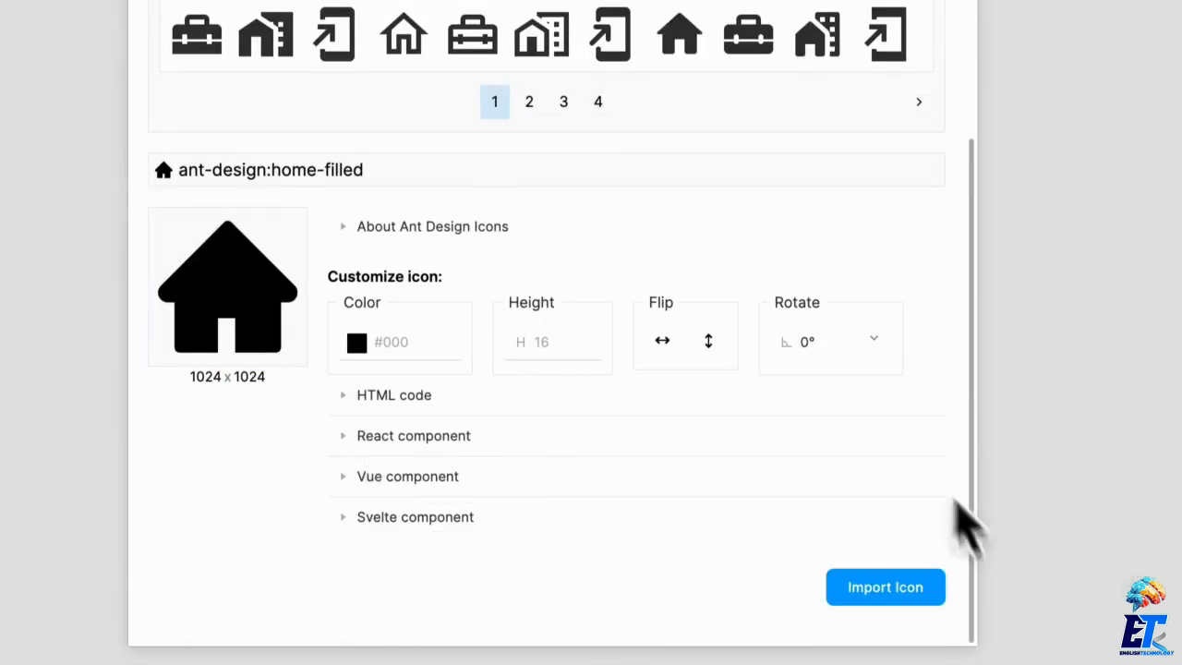
left_click(882, 591)
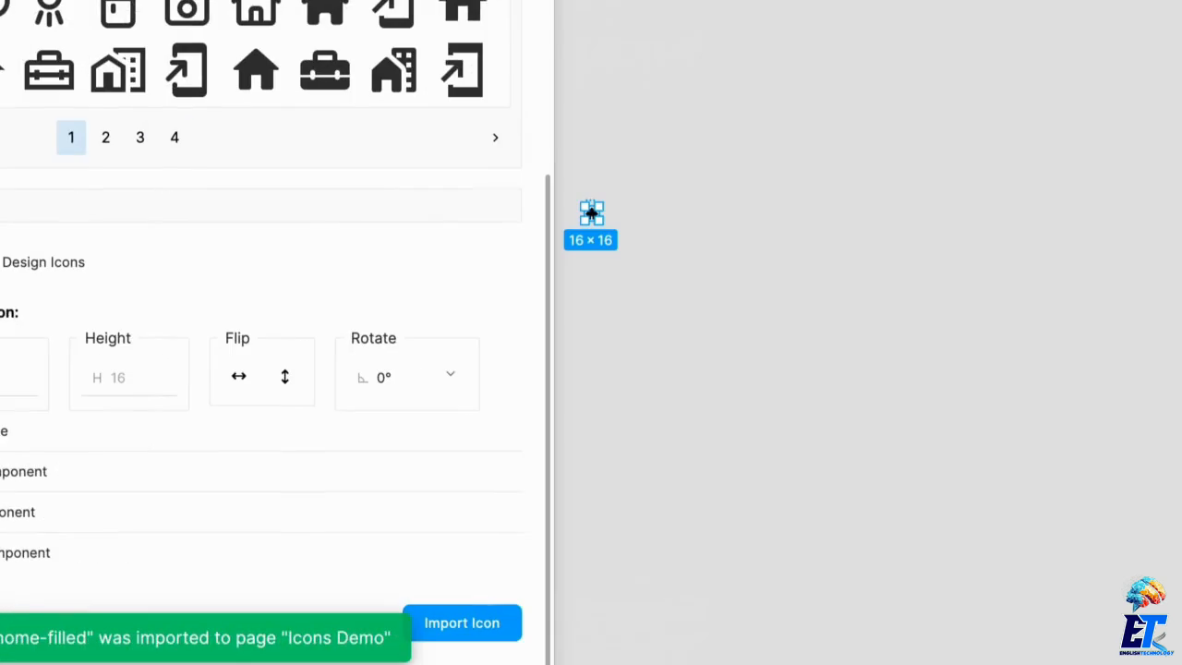
- Move the Iconify window clear of the imported home icon and examine the icon's Vector layer up close
scroll(595, 220, "up", 10)
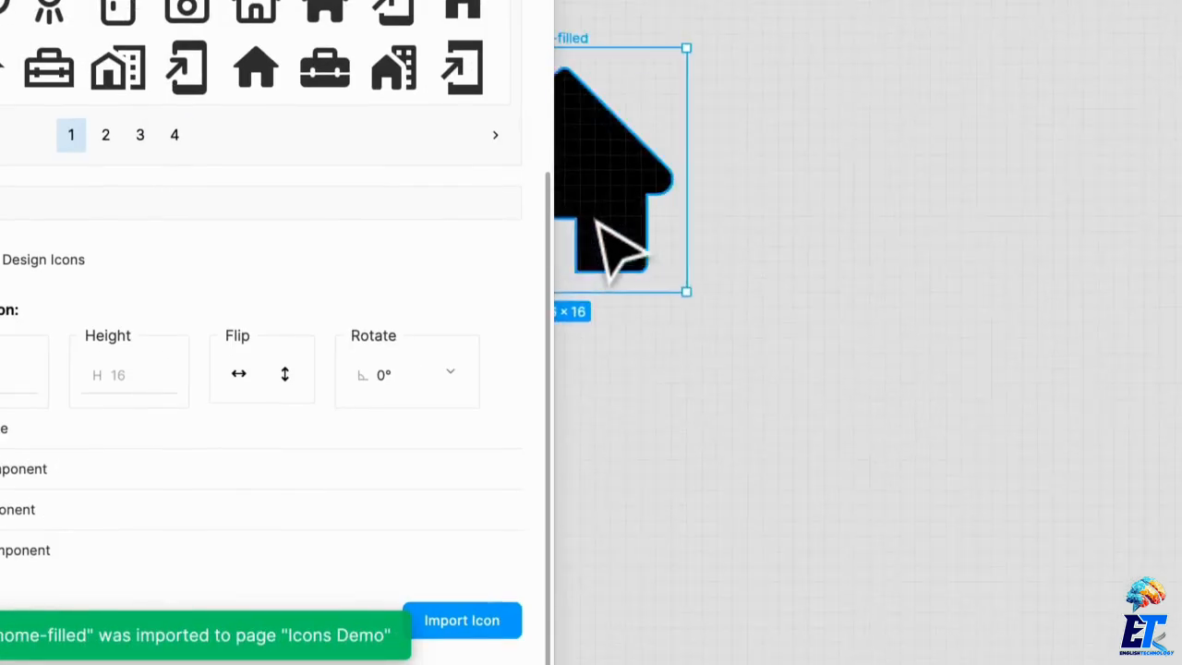
left_click_drag(457, 0, 700, 585)
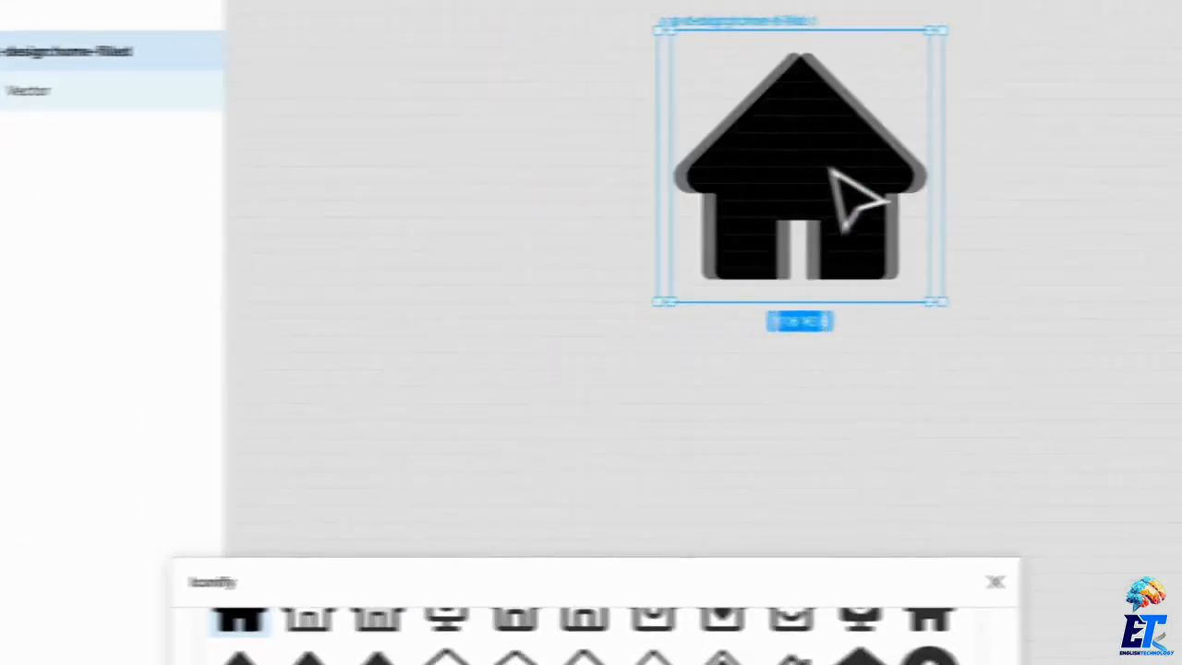
left_click(140, 103)
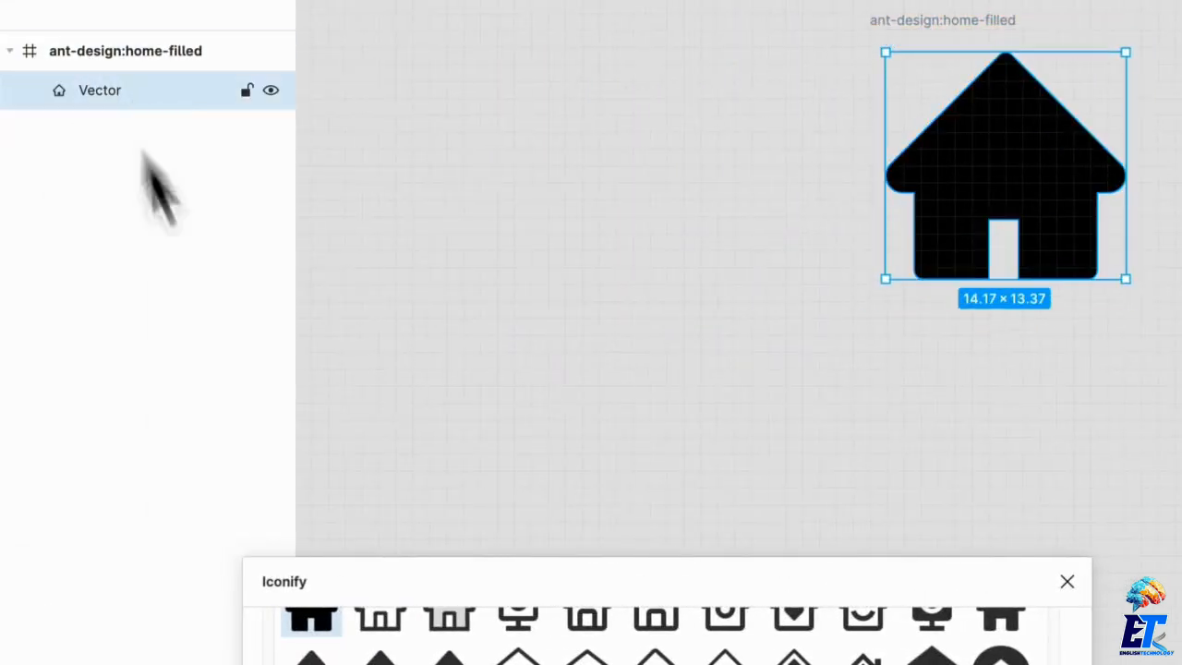
scroll(1062, 221, "up", 5)
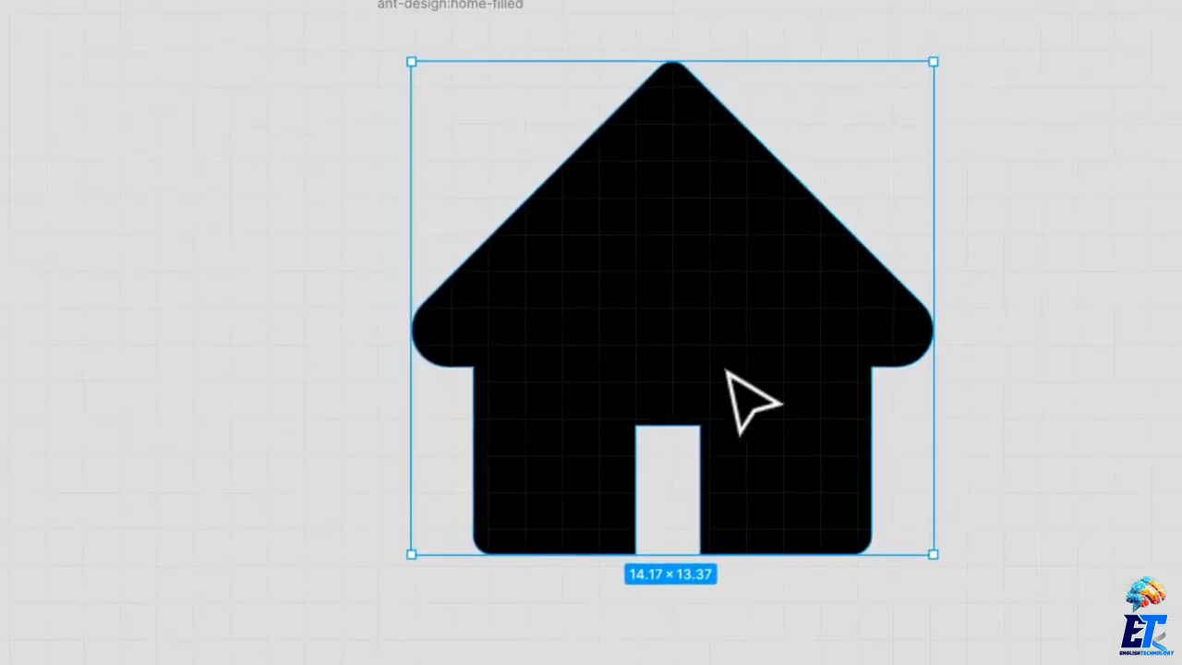
scroll(753, 402, "down", 5)
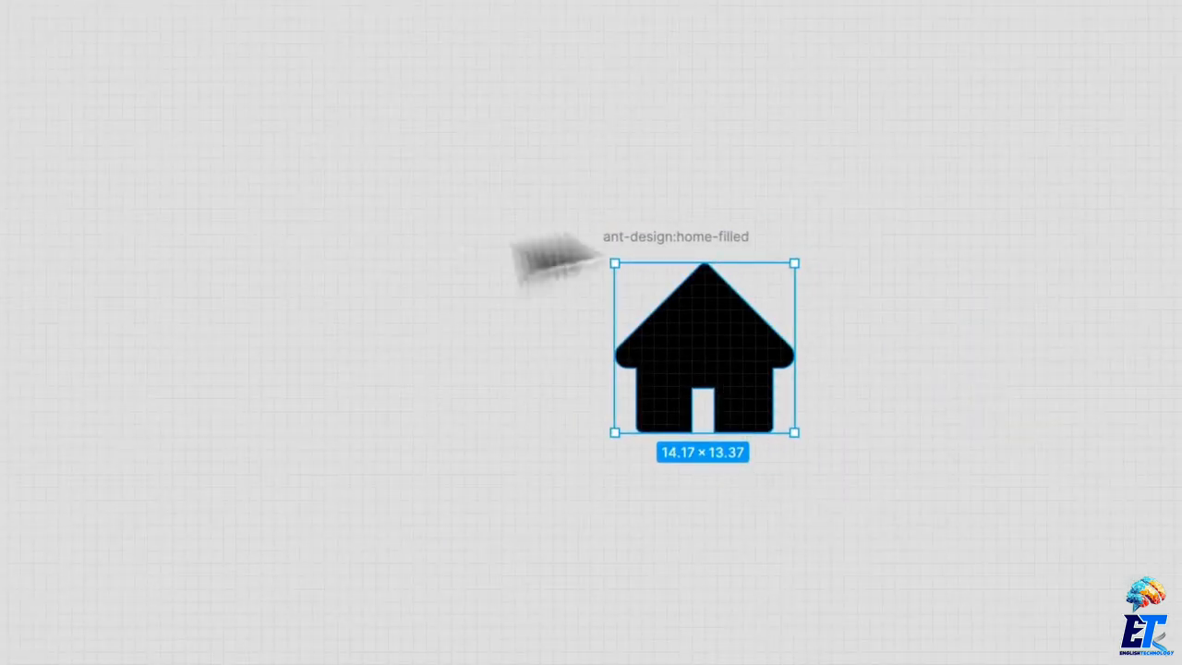
- Pull the house vector out of its ant-design:home-filled frame and delete both the vector and the frame
left_click_drag(743, 406, 413, 209)
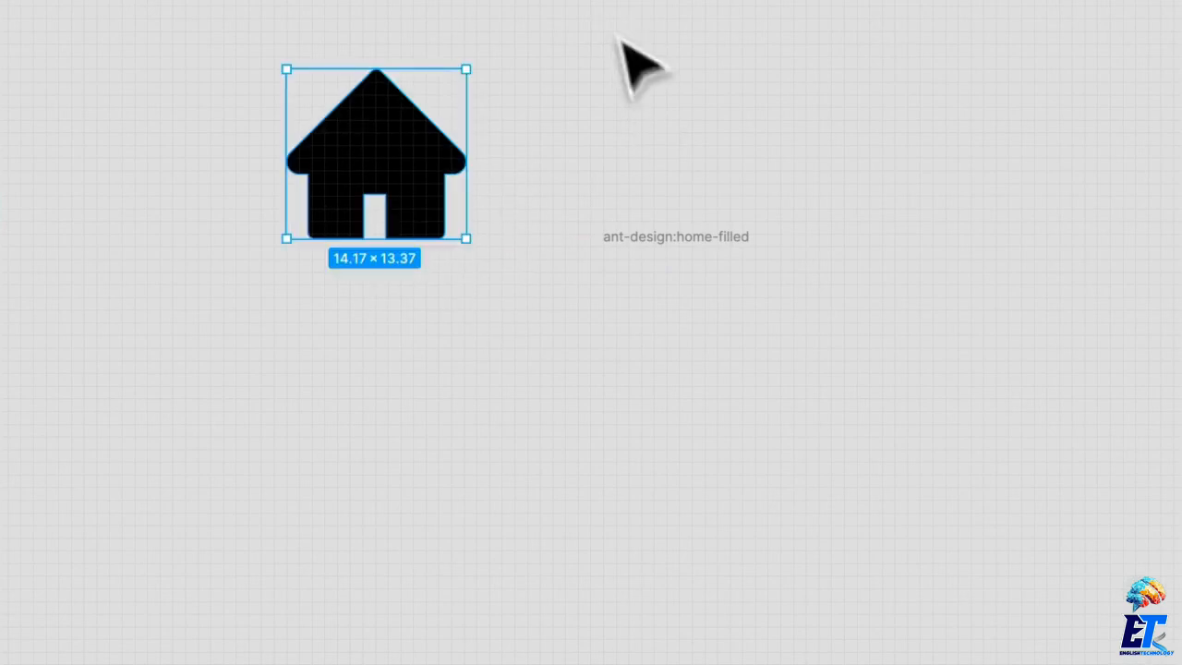
left_click_drag(610, 25, 313, 299)
key("Delete")
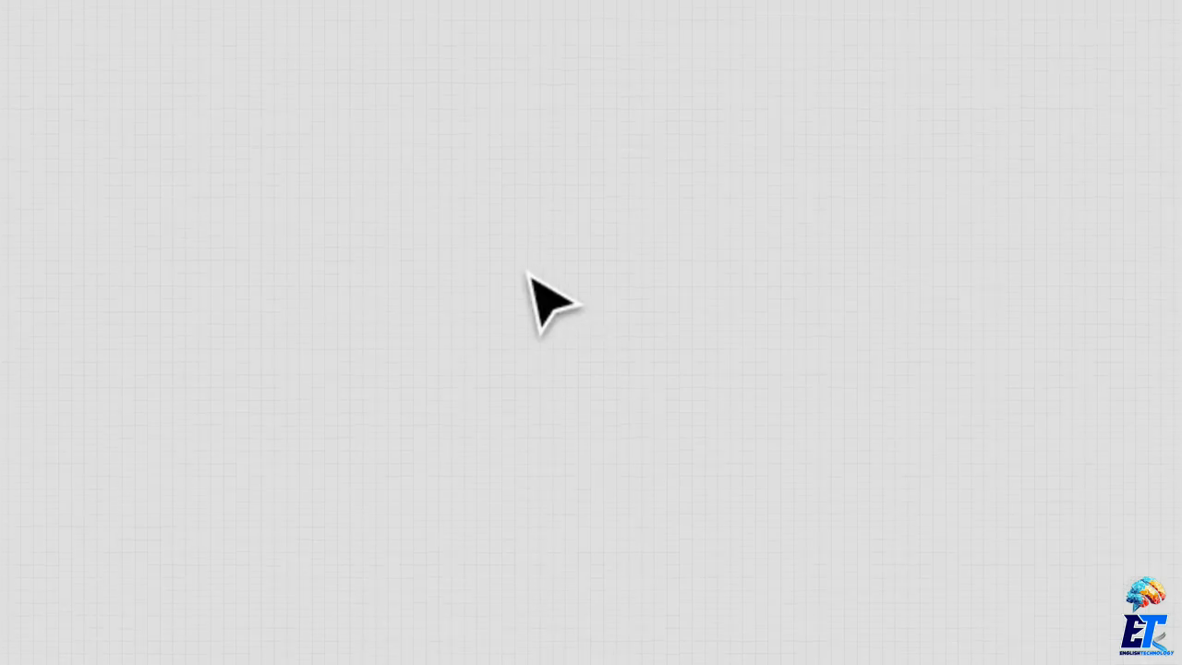
key("ctrl+backslash")
key("f")
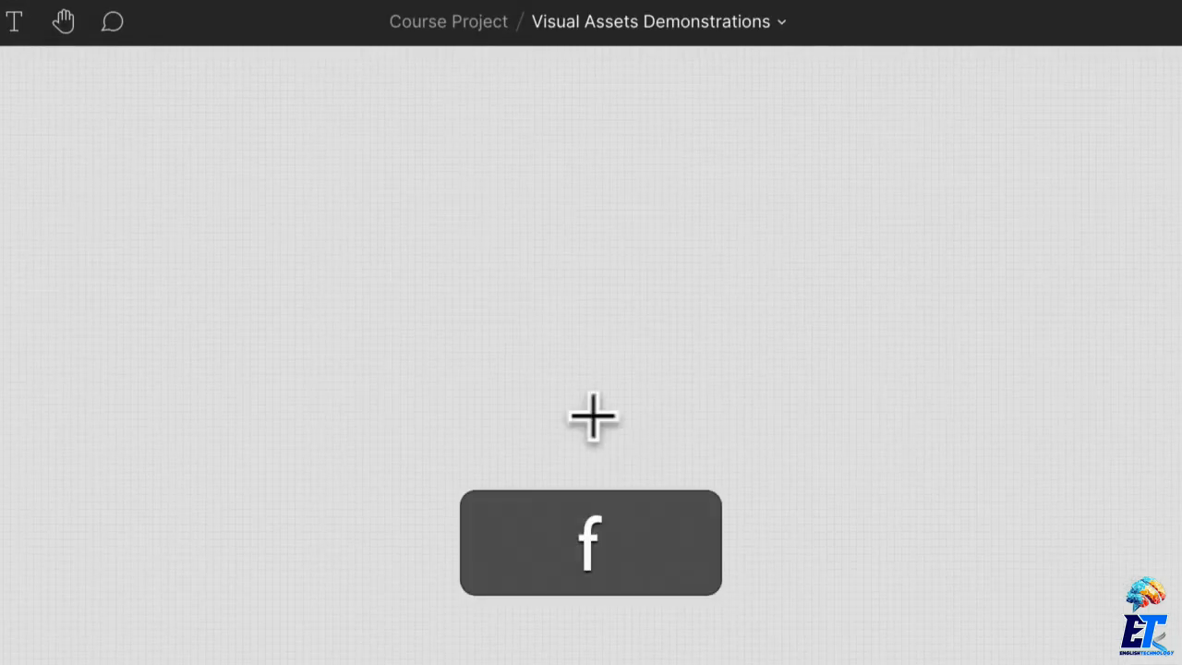
left_click(624, 224)
scroll(673, 398, "down", 5)
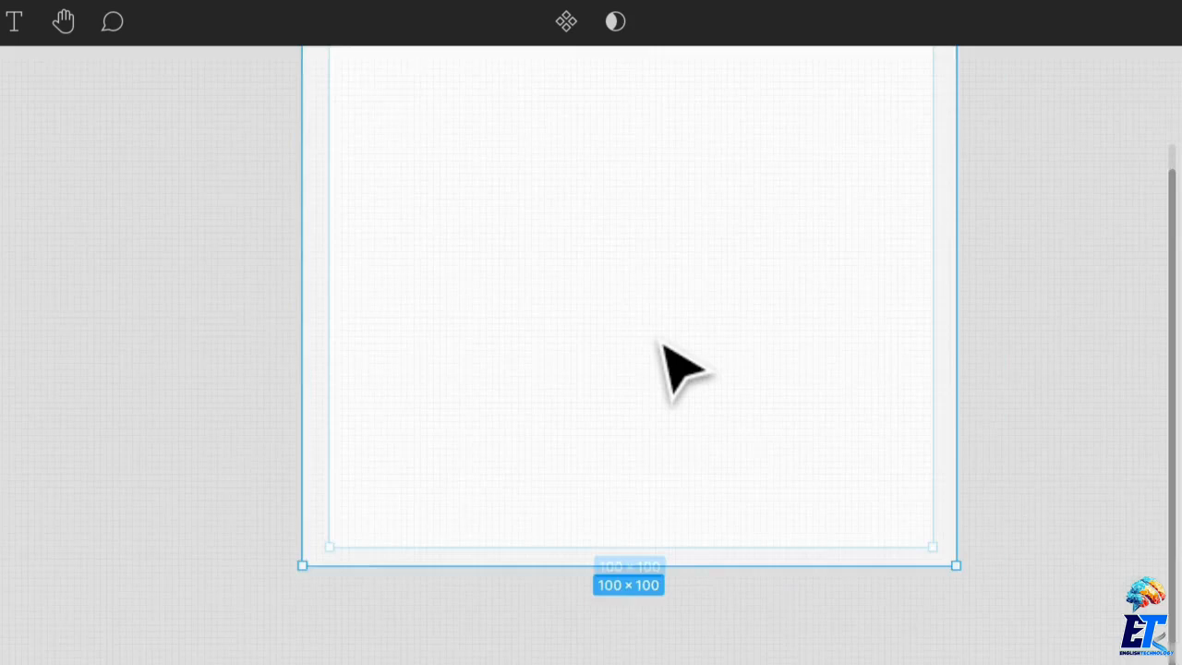
key("Delete")
- Add an iPhone 11 Pro / X frame (375 × 812) to the canvas and deselect it
key("f")
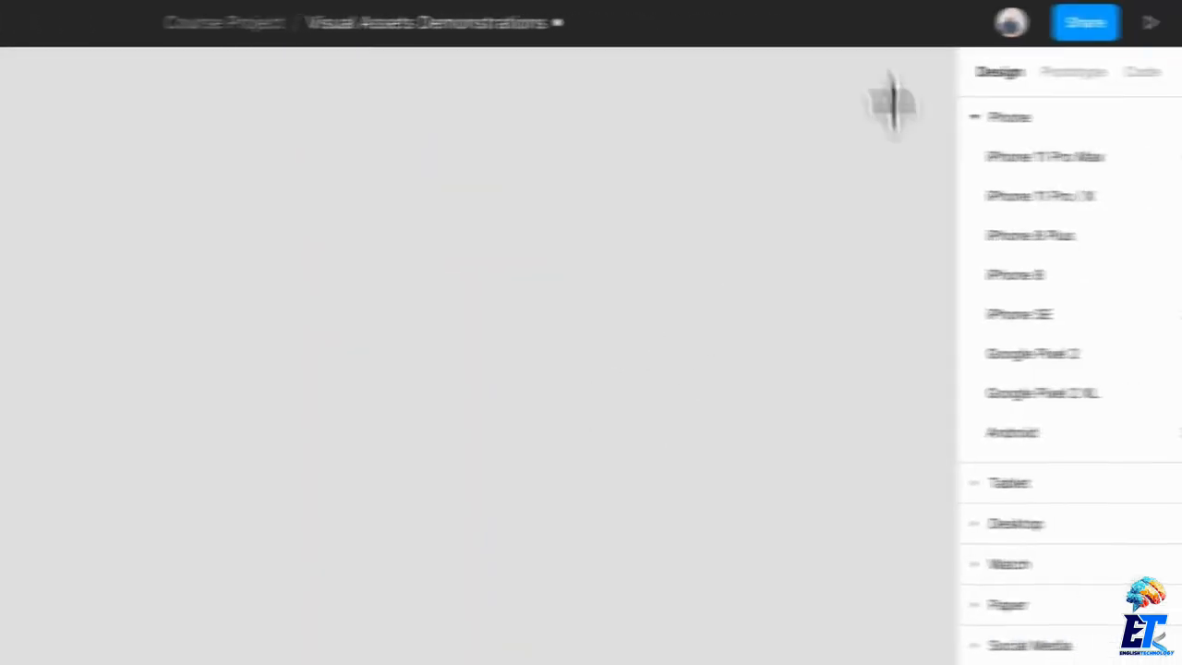
left_click(969, 196)
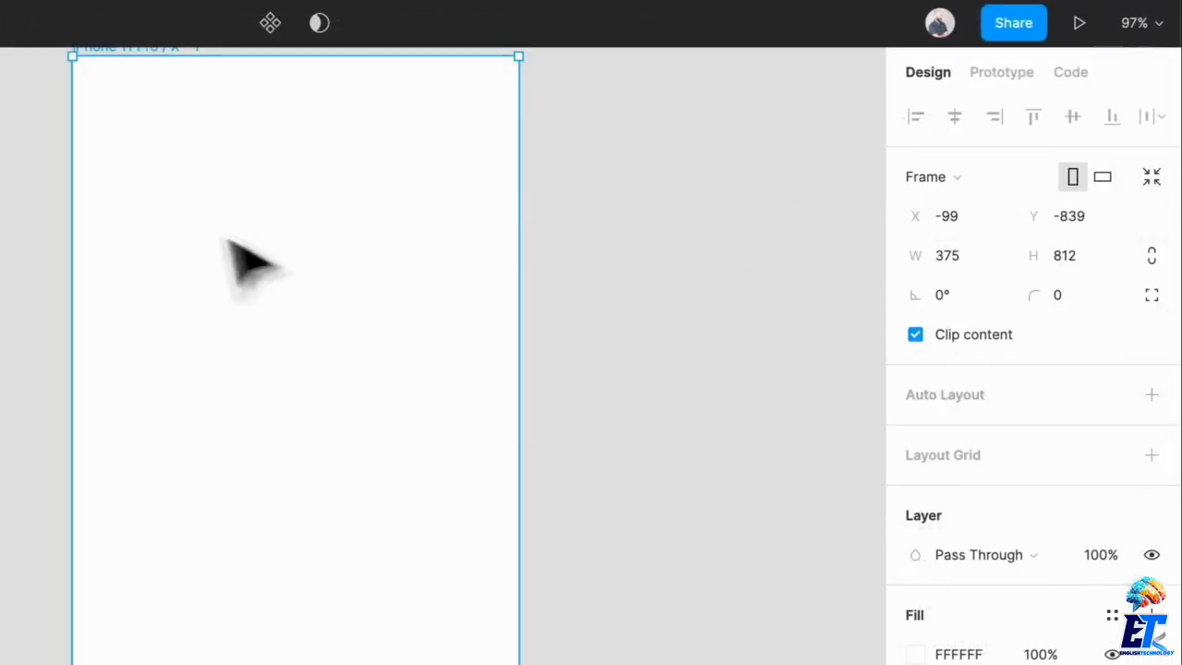
scroll(285, 258, "down", 3)
left_click(626, 433)
scroll(626, 435, "down", 2)
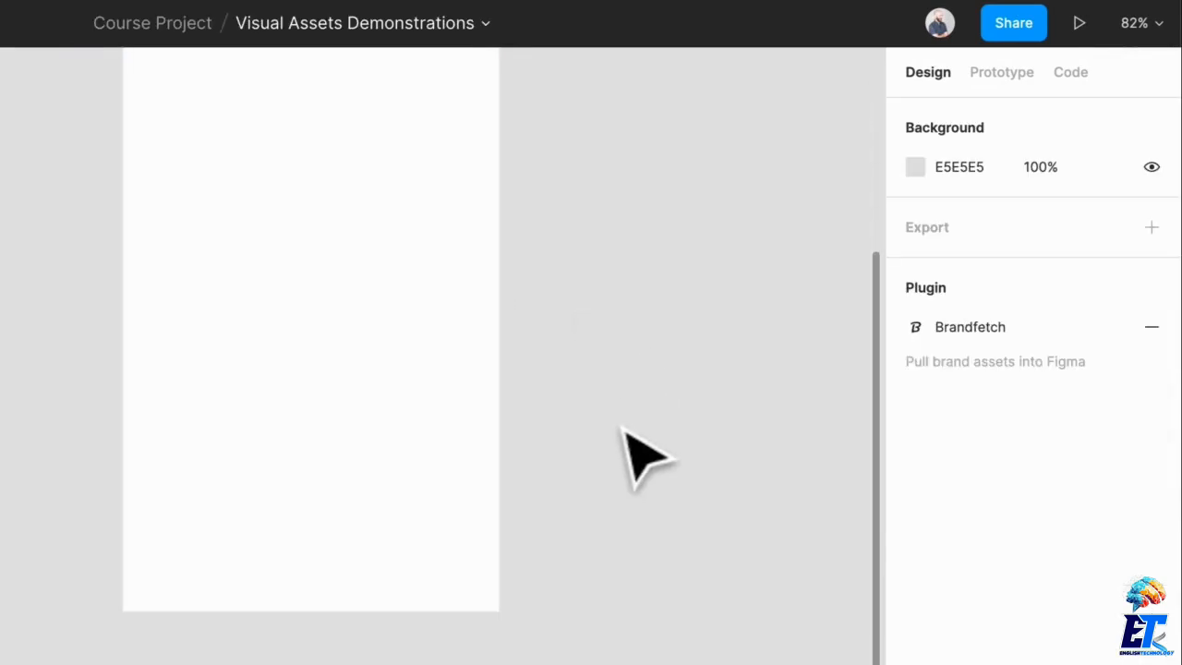
- Draw a full-width frame of about 375 × 92 along the lower edge of the phone frame
key("f")
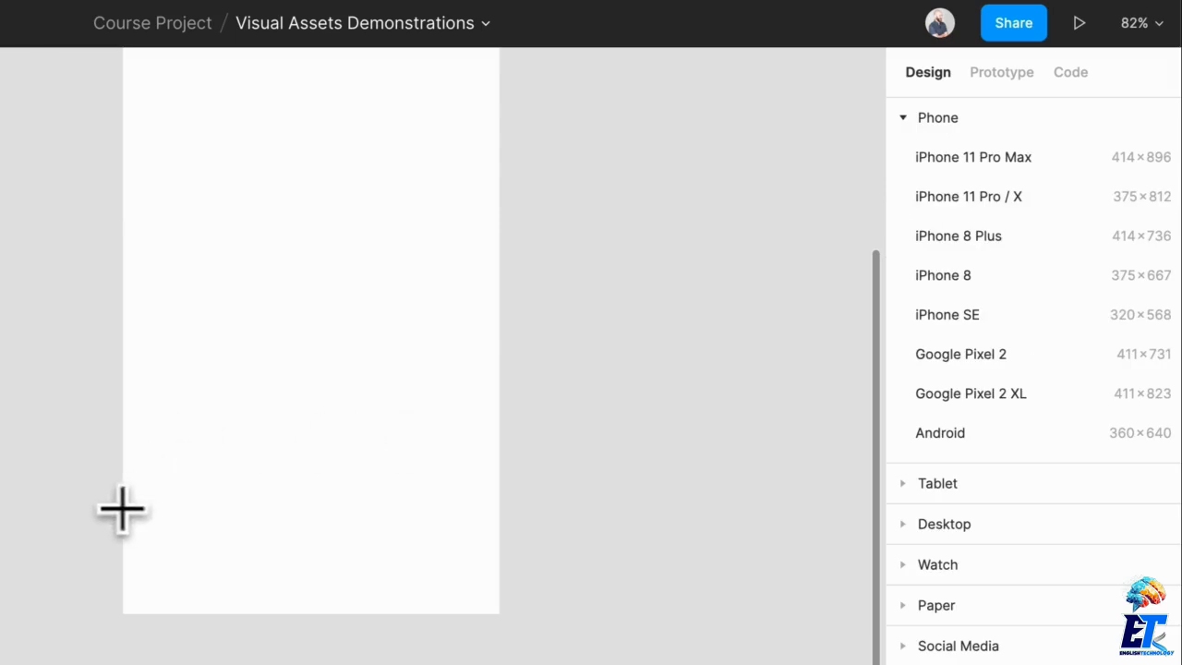
left_click_drag(122, 507, 499, 615)
mouse_move(435, 507)
left_mouse_down()
mouse_move(435, 527)
mouse_move(435, 515)
mouse_move(420, 520)
left_mouse_up()
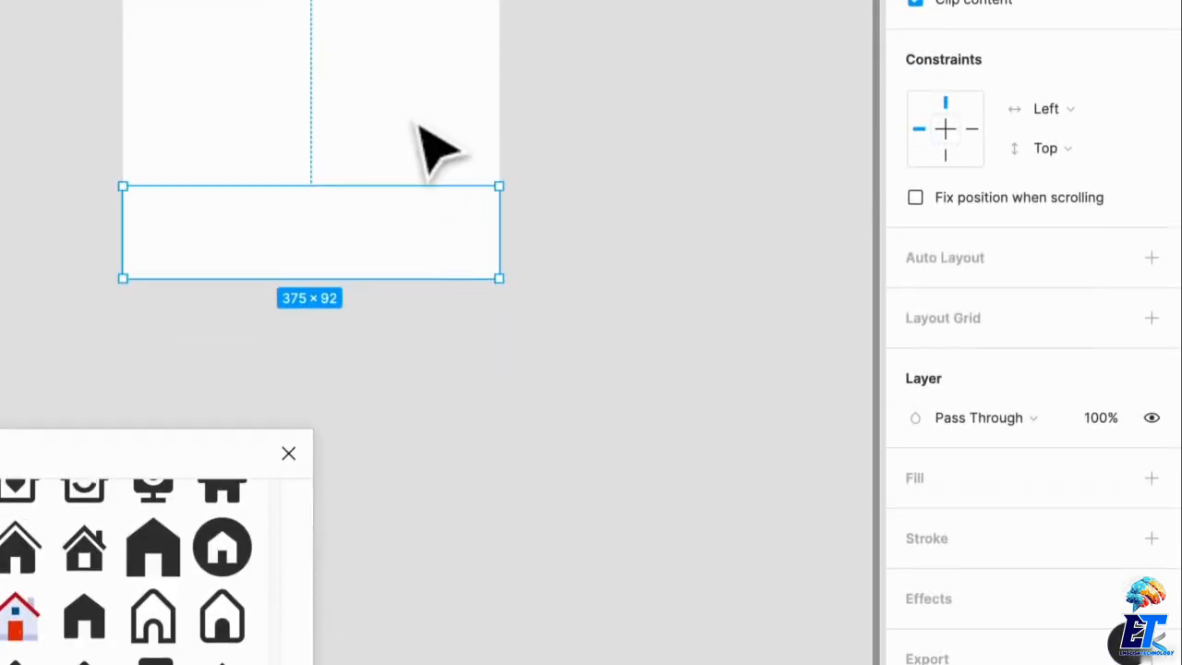
- Add a layout grid to the 375 × 92 frame, change it to Columns and set the count to 4
left_click(1152, 318)
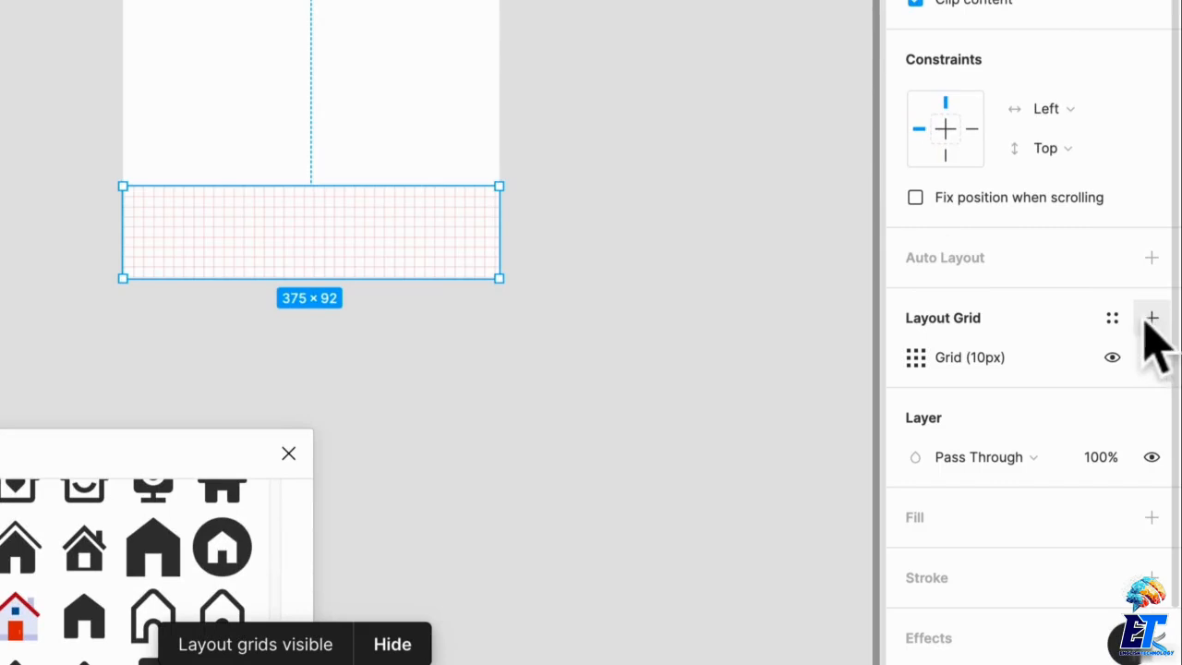
left_click(915, 358)
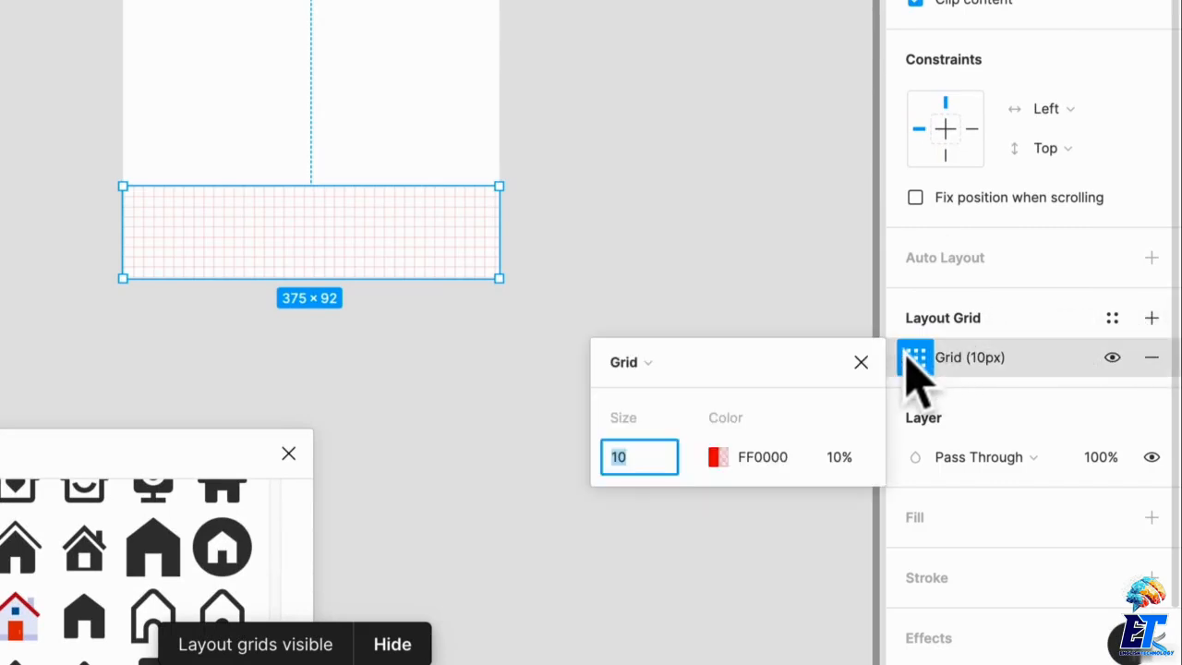
left_click(681, 362)
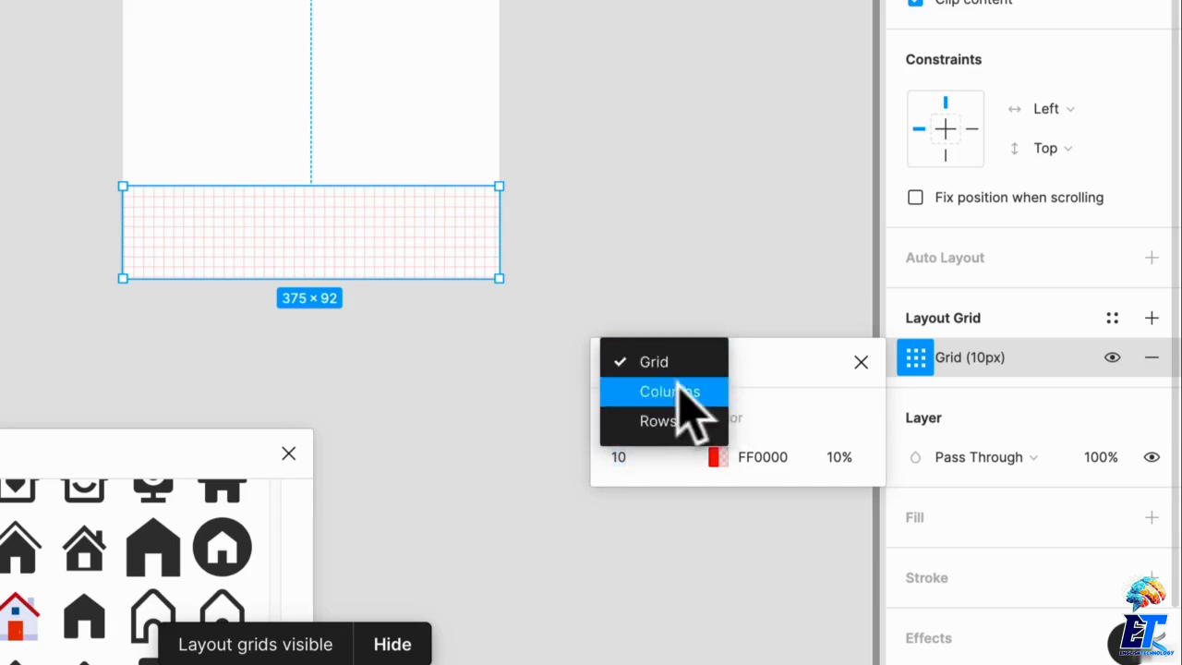
left_click(661, 393)
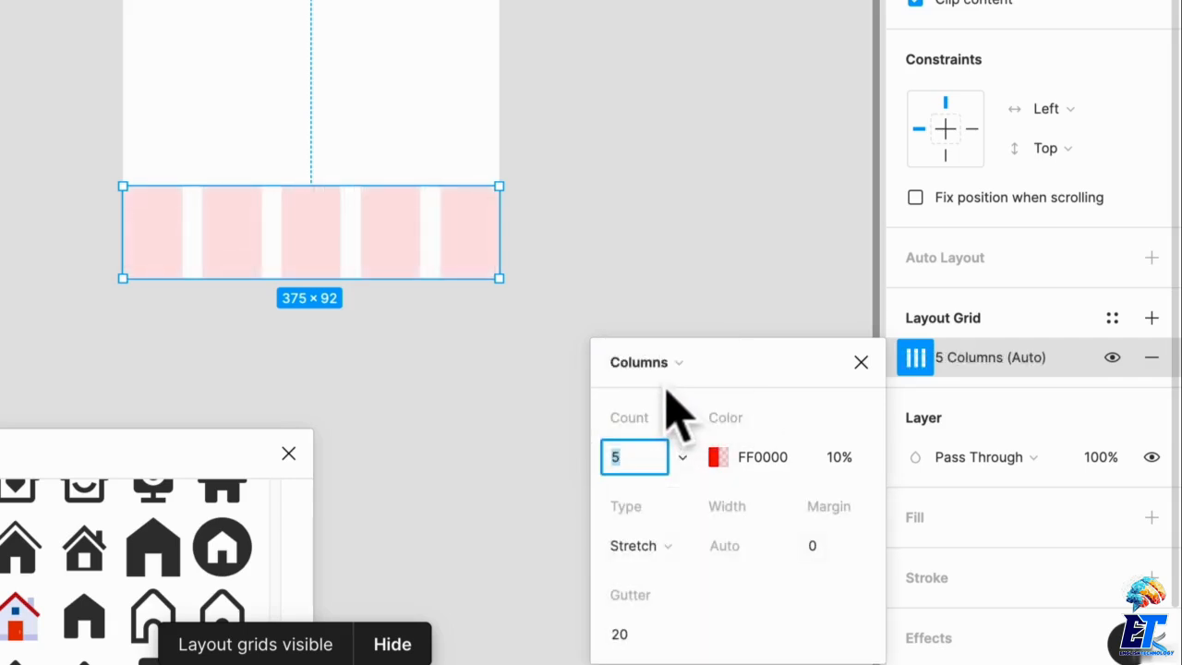
type("4")
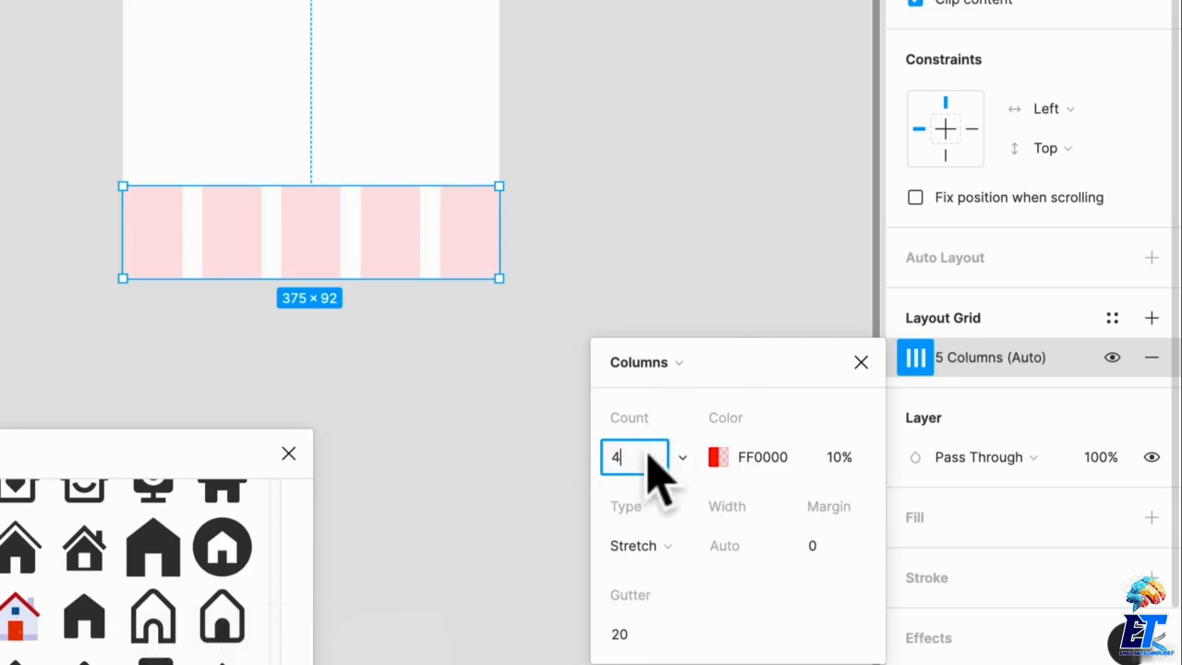
key("Return")
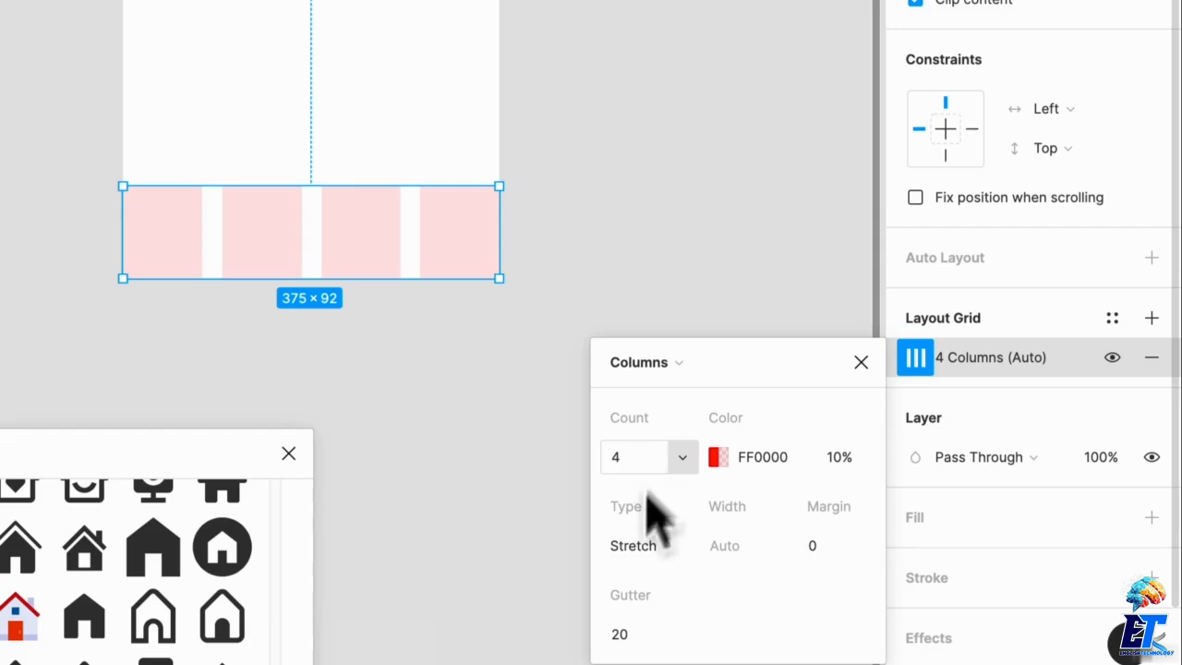
- Set the column grid's gutter to 16 and its margin to 24, and close the grid settings
left_click(645, 637)
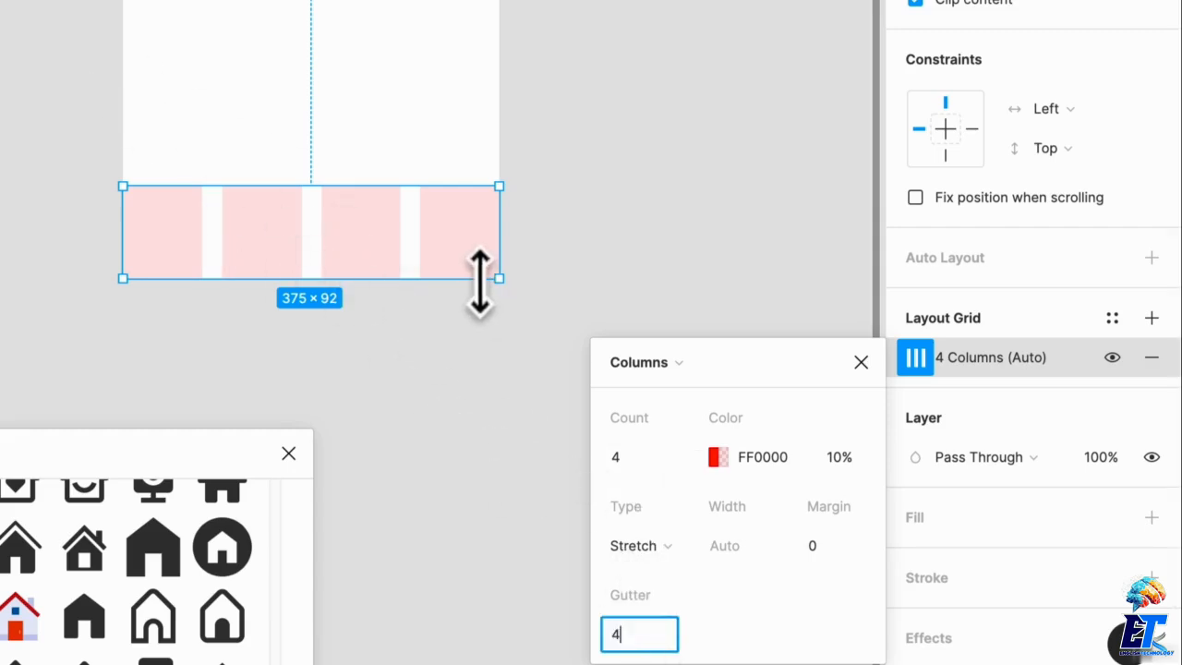
key("Return")
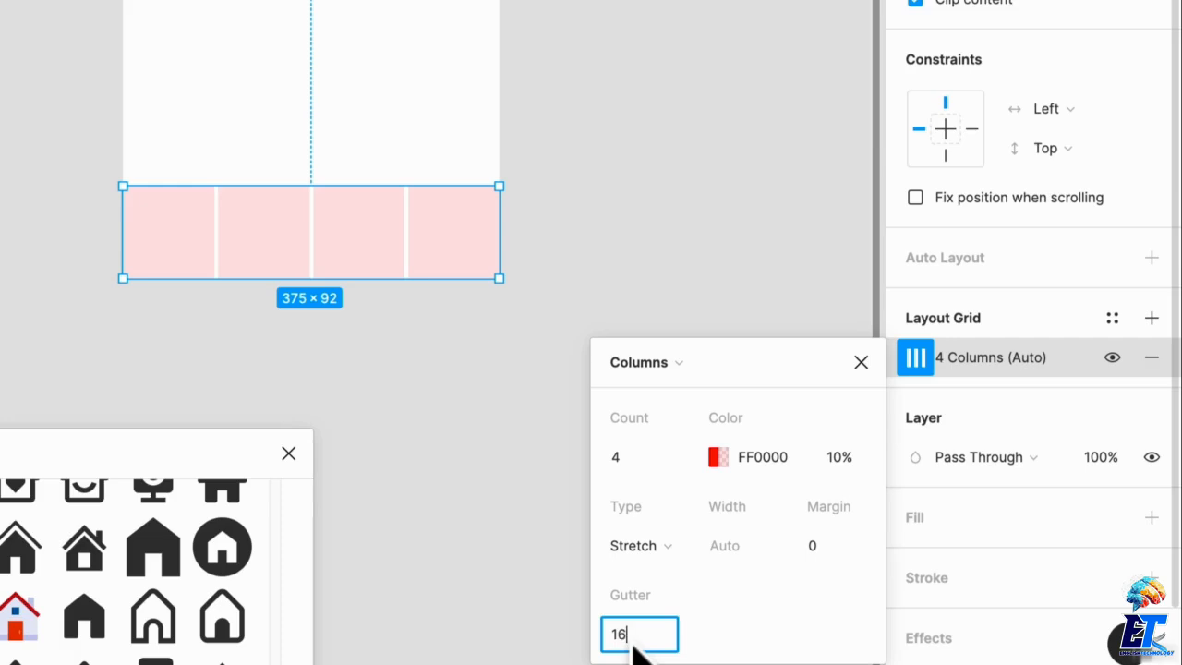
key("Return")
left_click(840, 545)
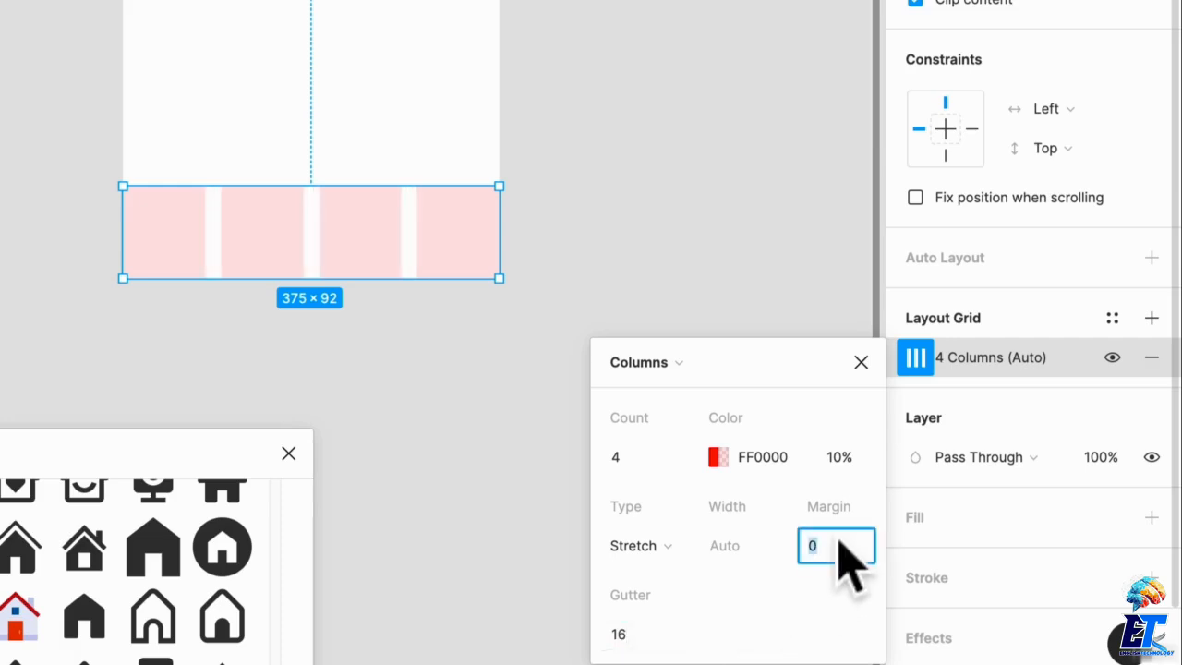
type("24")
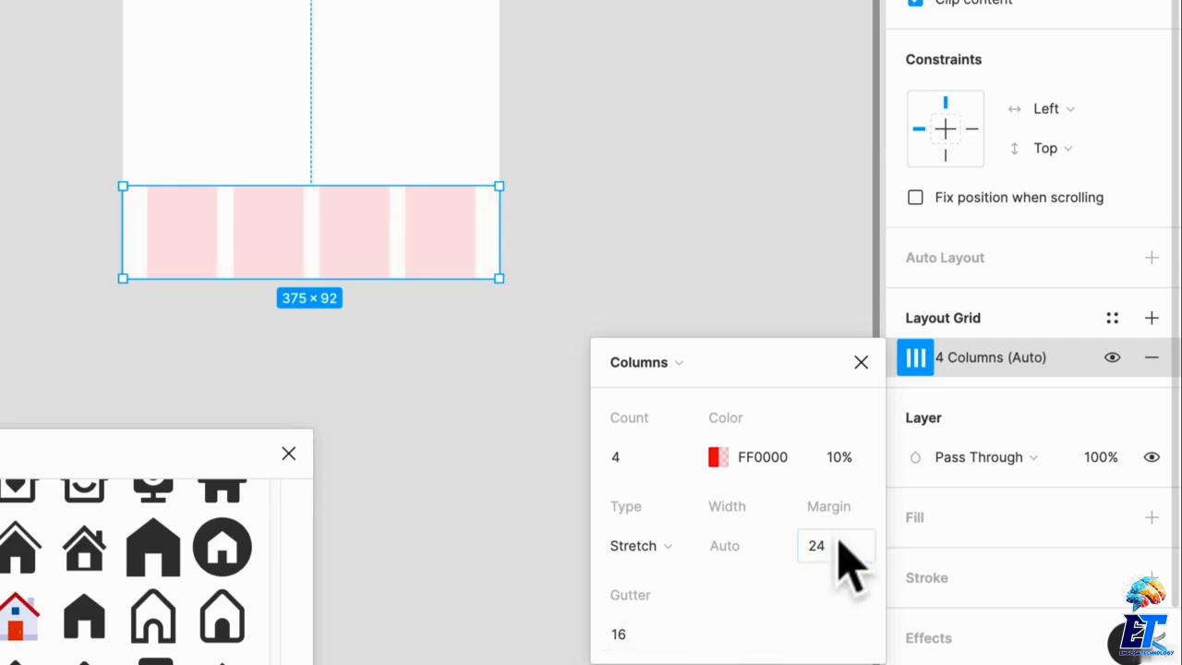
key("Return")
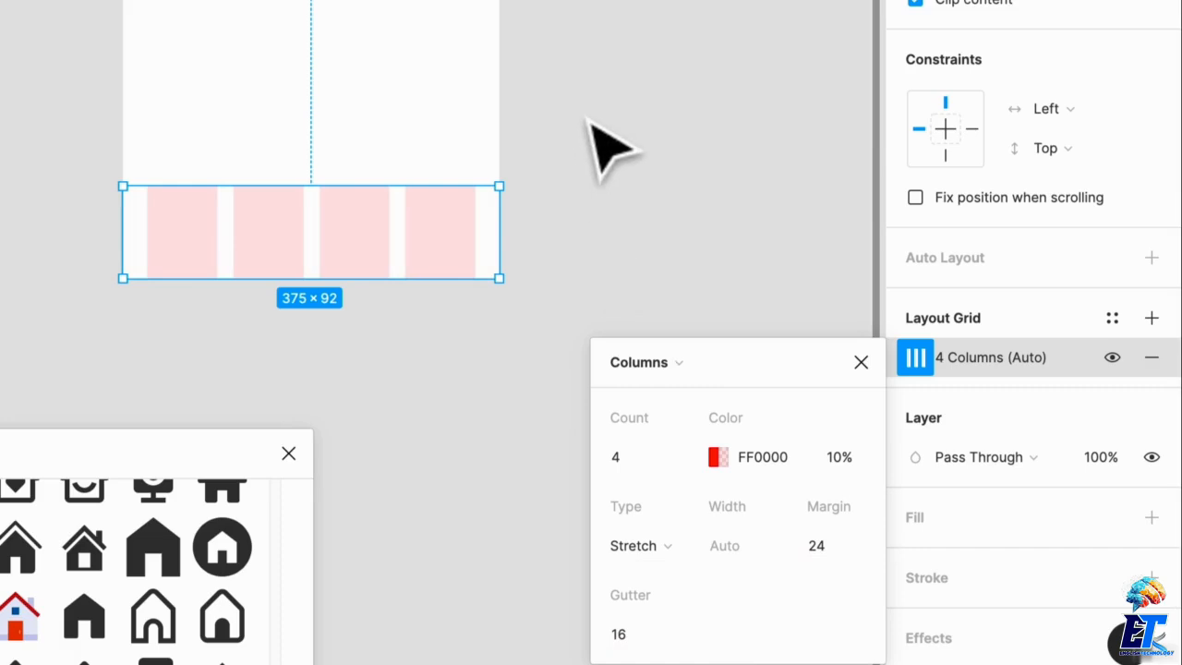
left_click(605, 148)
- Add a drop shadow to the 375 × 92 frame with a blur of 30 and a Y offset of -10
left_click(457, 238)
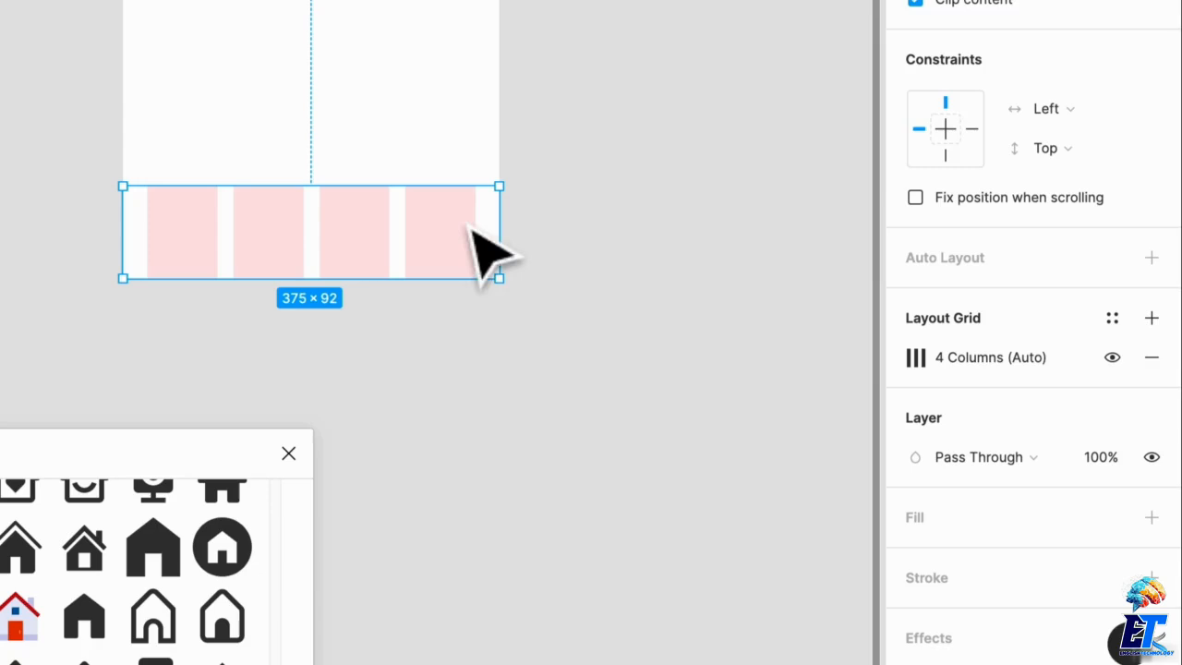
scroll(1061, 582, "down", 2)
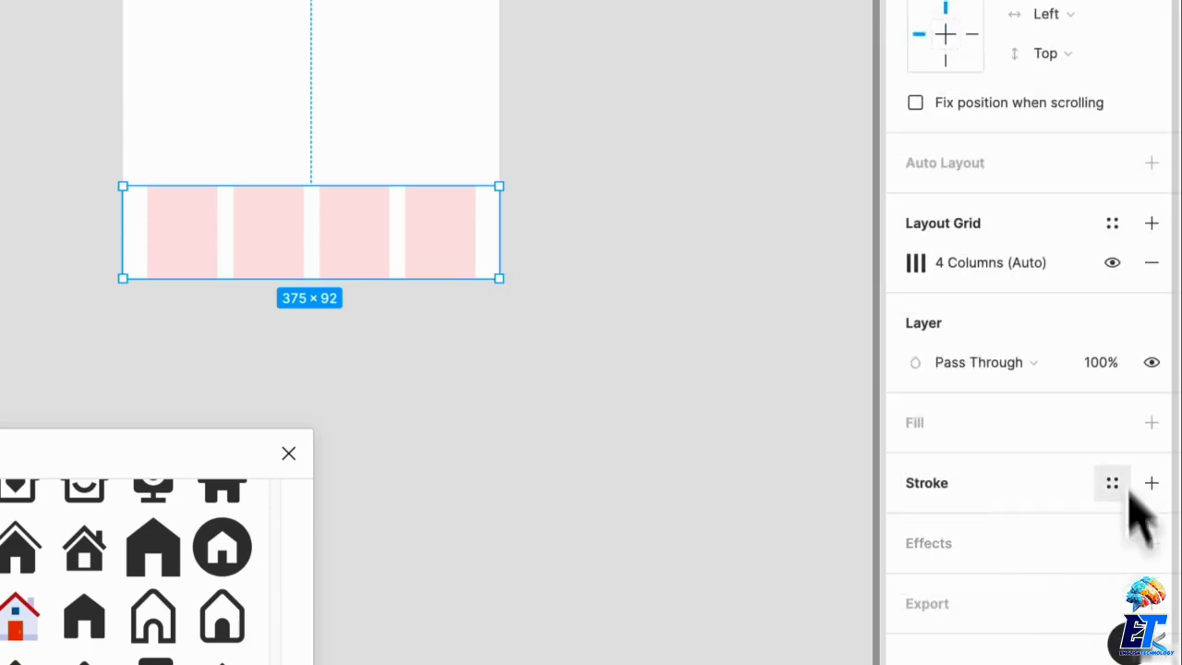
left_click(1151, 543)
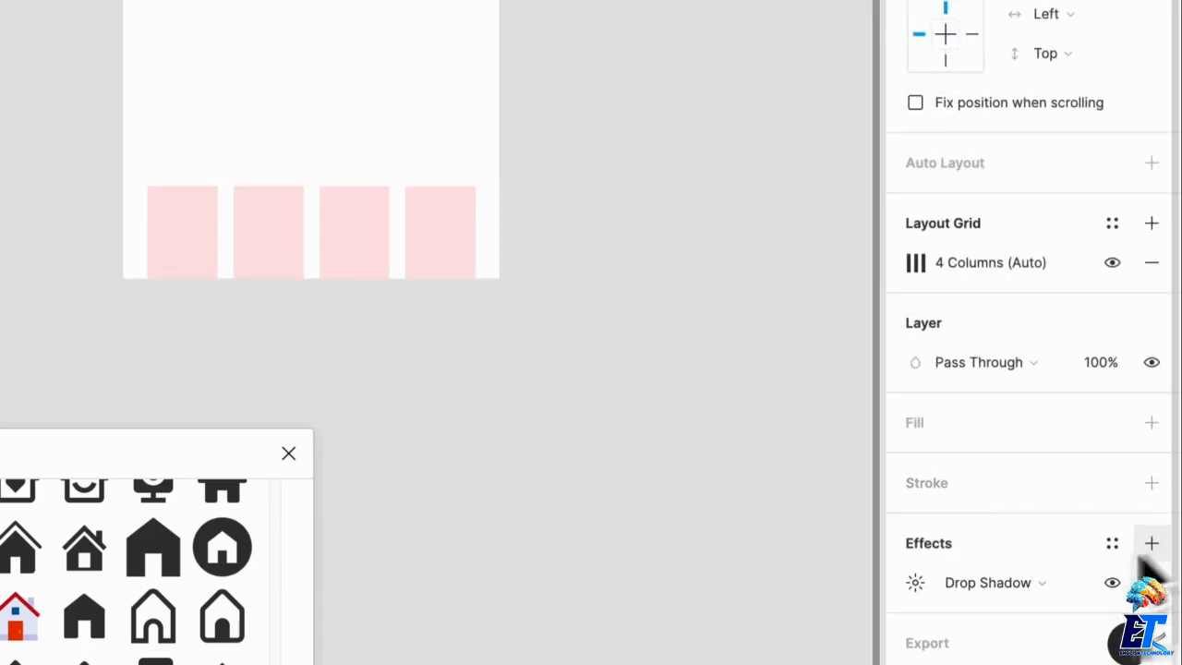
left_click(914, 583)
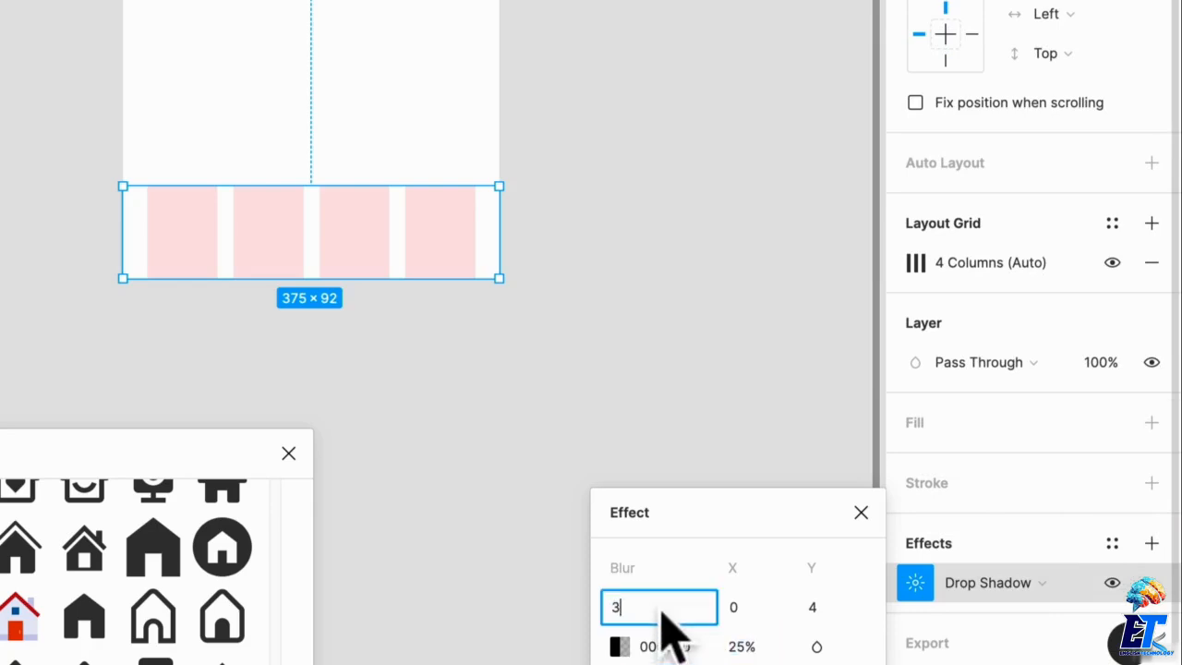
key("Return")
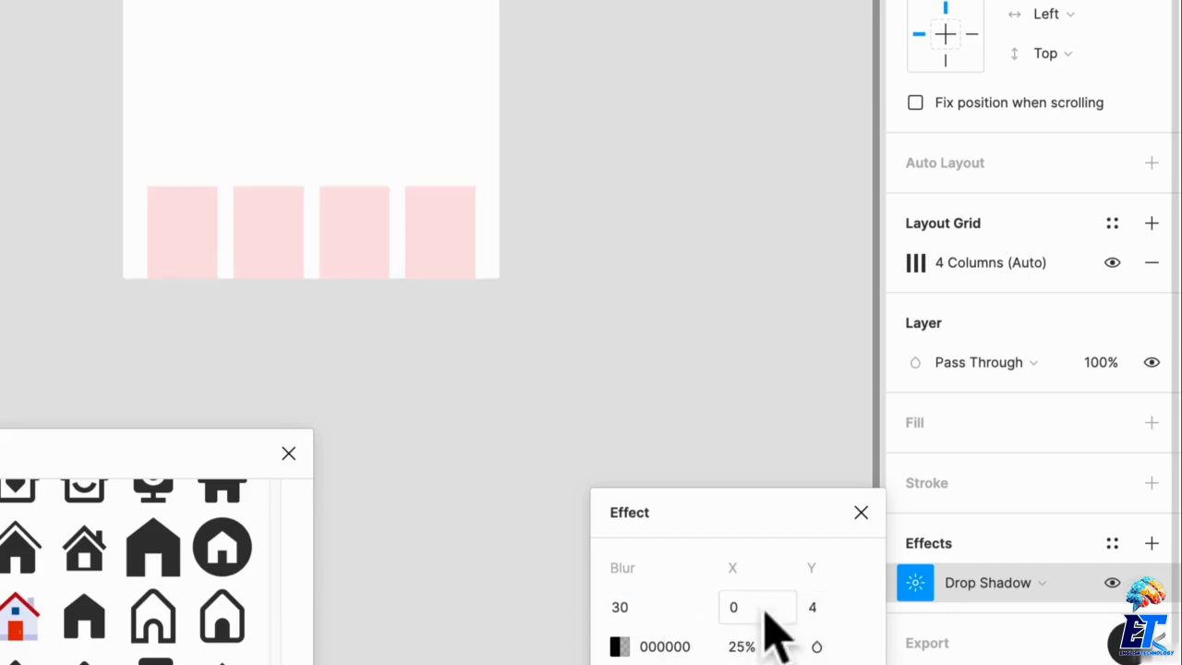
left_click(840, 616)
type("-10")
key("Return")
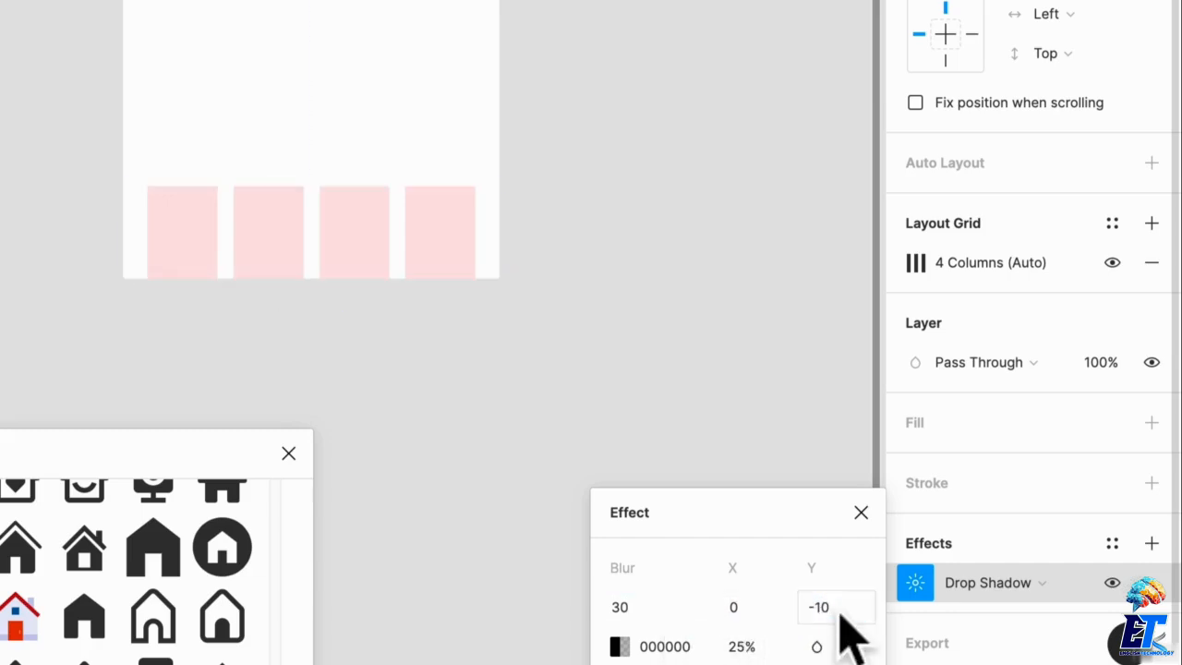
left_click(722, 288)
- Give the 375 × 92 frame a white FFFFFF fill and set its drop shadow's opacity to 5%
left_click(465, 273)
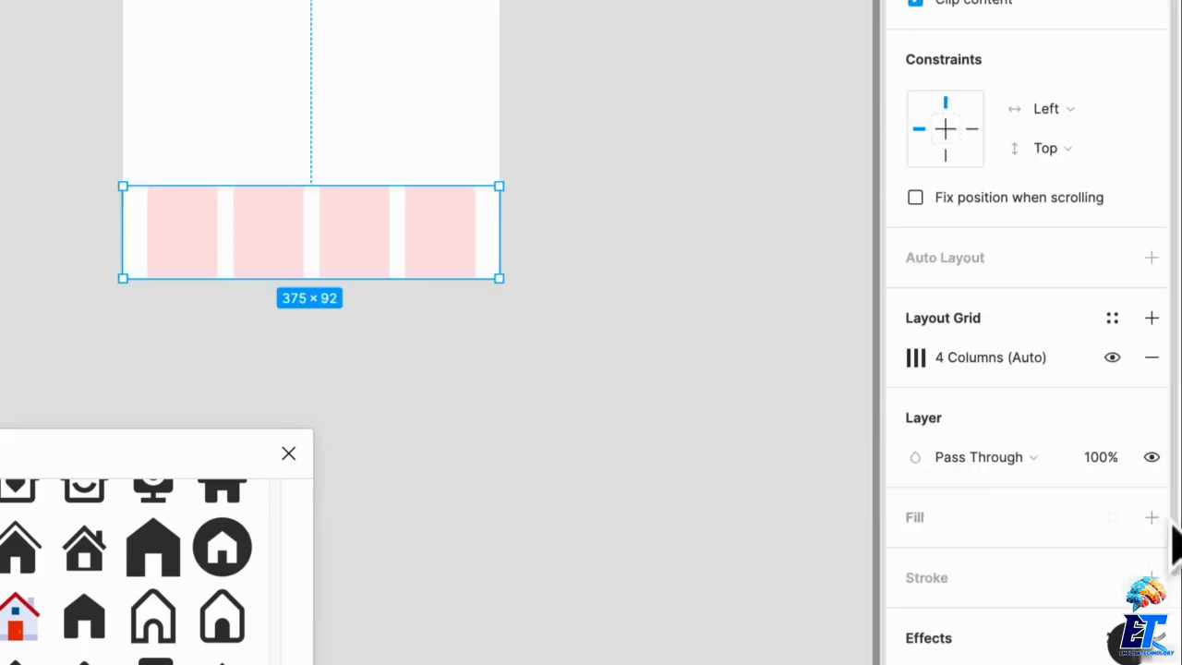
left_click(1151, 517)
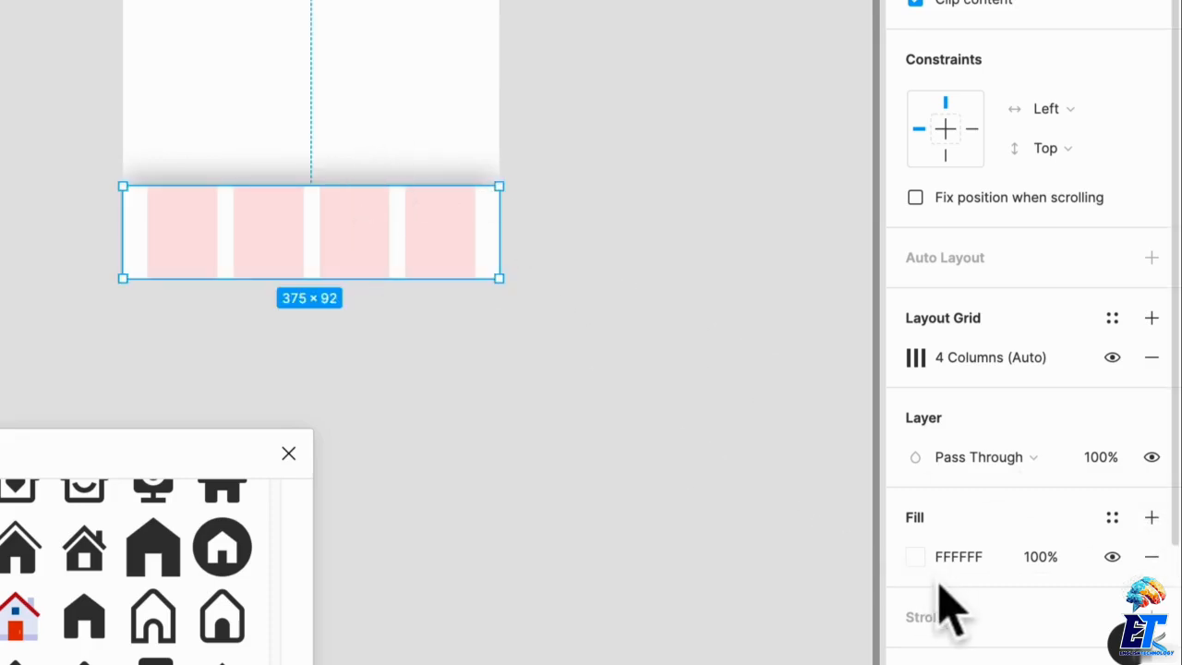
scroll(951, 610, "down", 3)
left_click(917, 546)
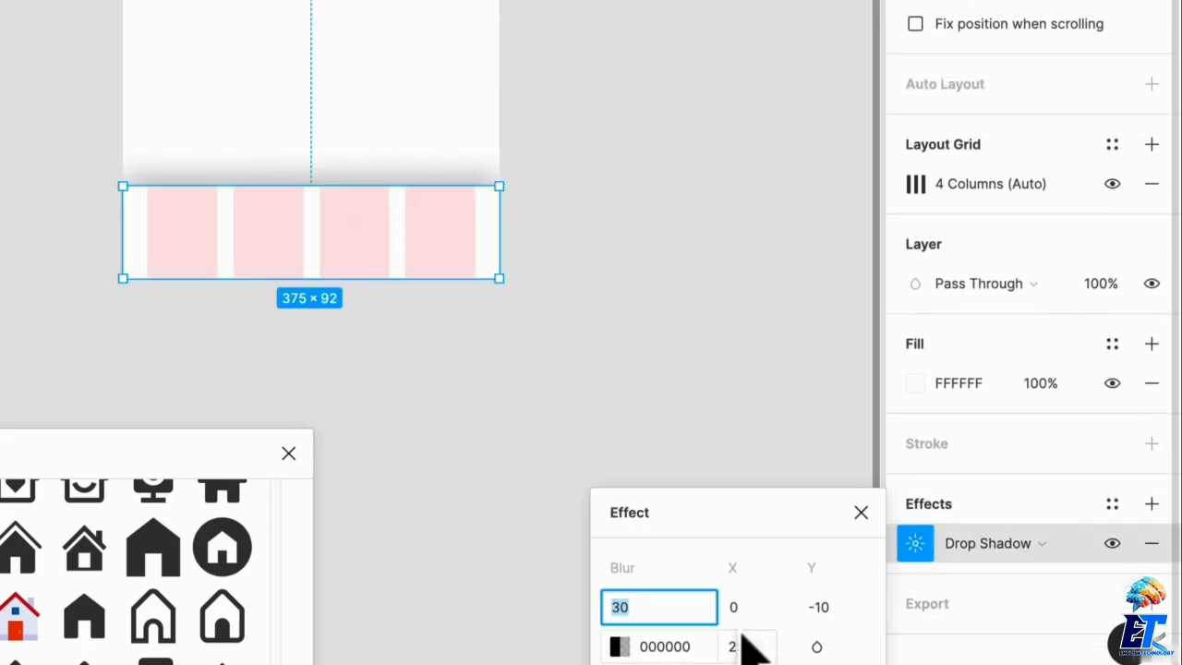
left_click(748, 647)
type("5")
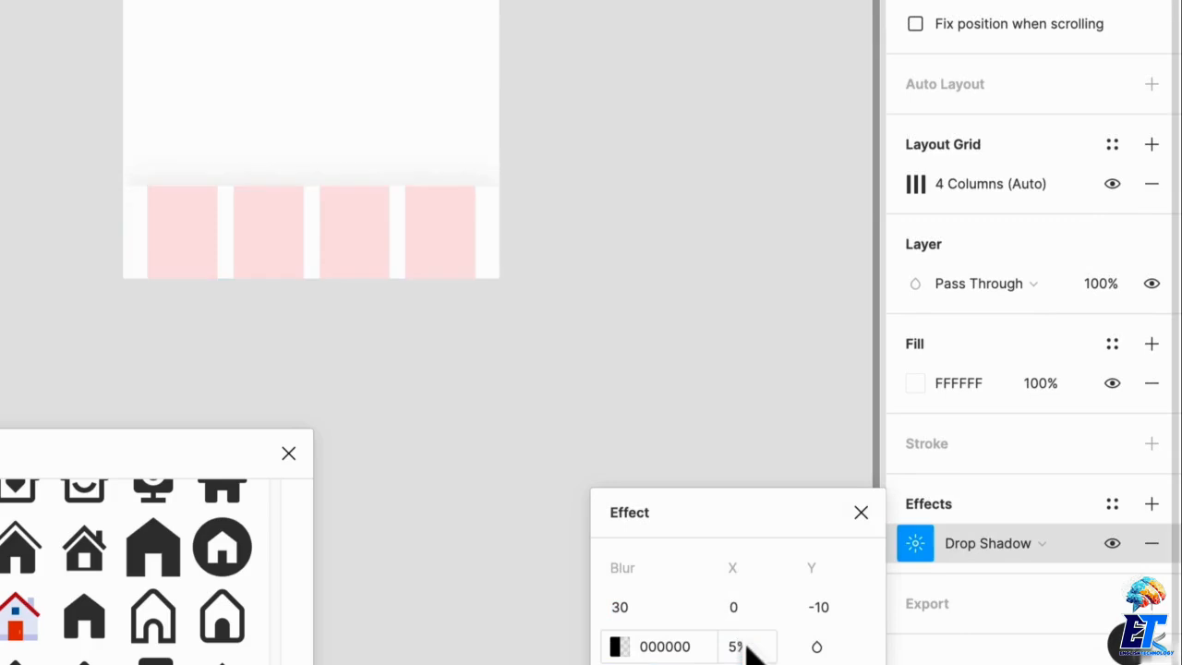
key("Return")
left_click(647, 293)
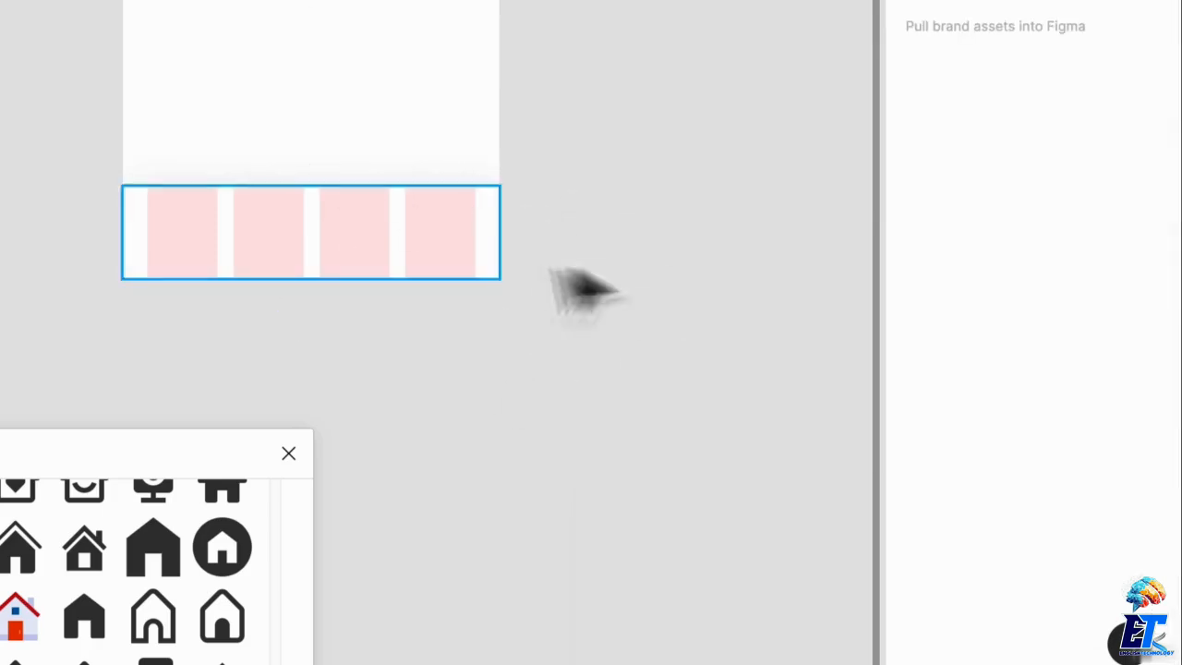
- Toggle the layout grids off and on several times, leaving them shown
key("ctrl+g")
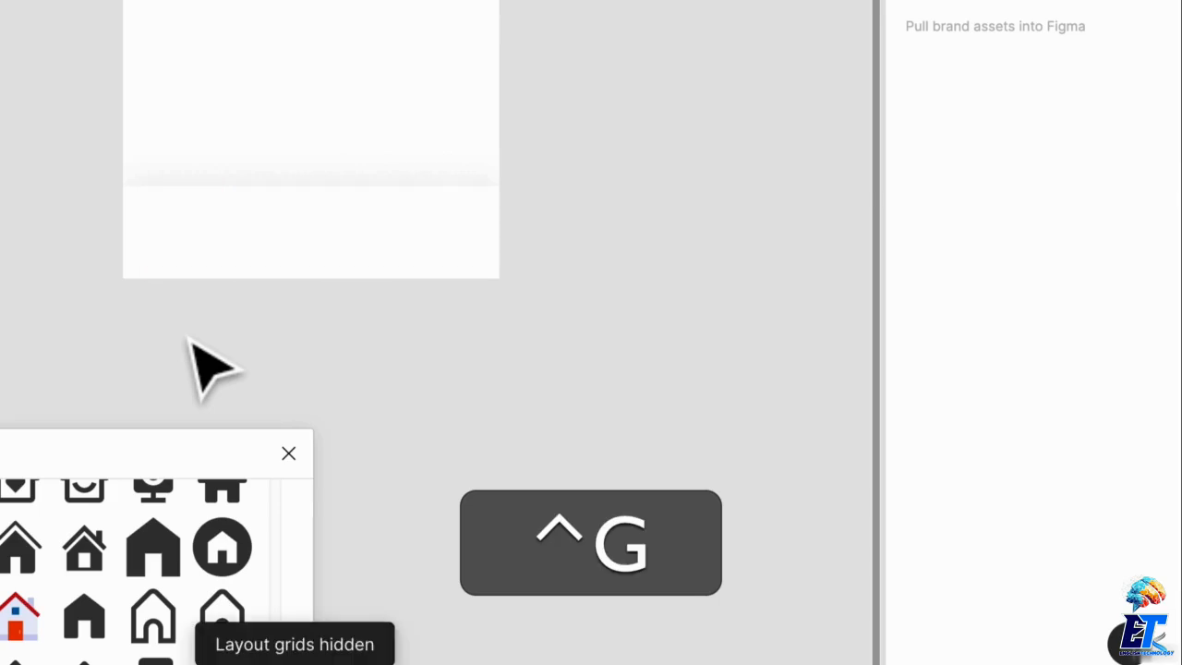
key("ctrl+g")
key("ctrl+g")
key("ctrl+g")
key("ctrl+g")
key("ctrl+g")
- Move the Iconify window further up over the canvas and clear the "Home" term from its icon search
scroll(551, 193, "left", 2)
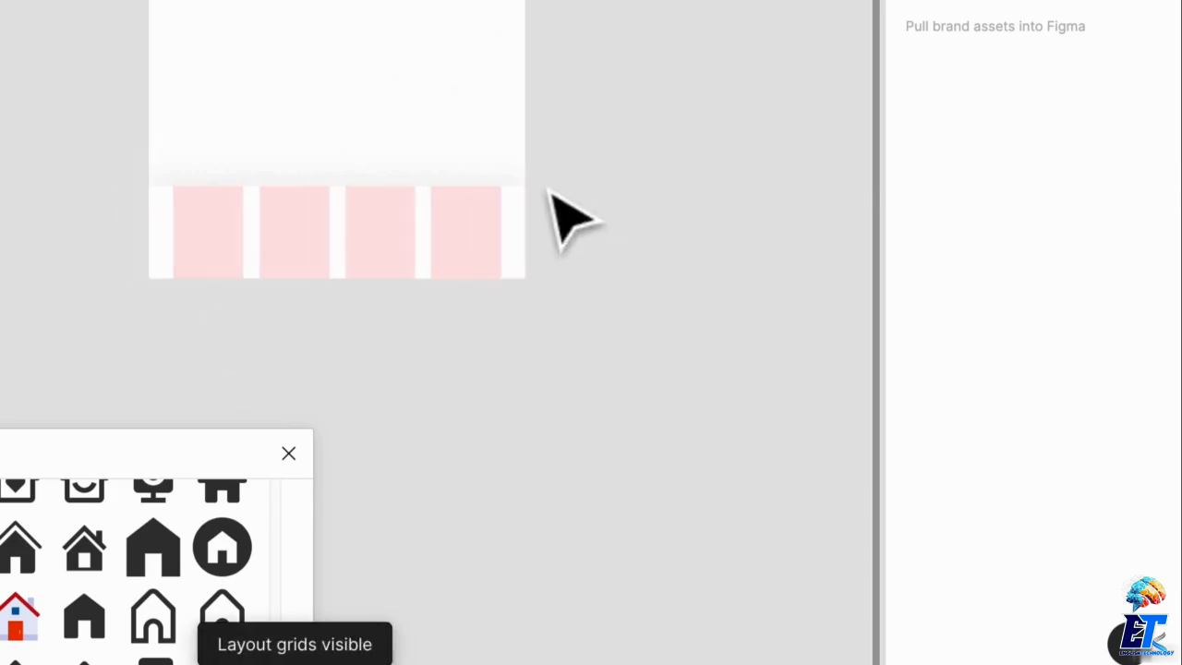
scroll(551, 194, "left", 3)
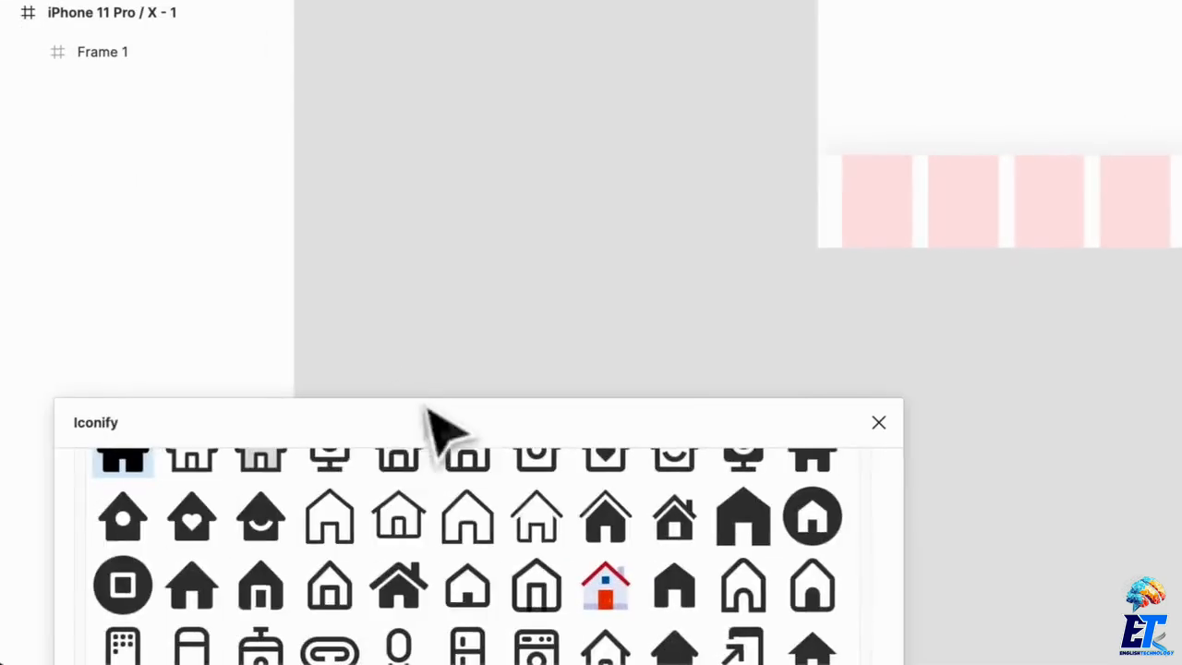
left_click_drag(427, 406, 559, 105)
scroll(508, 267, "up", 10)
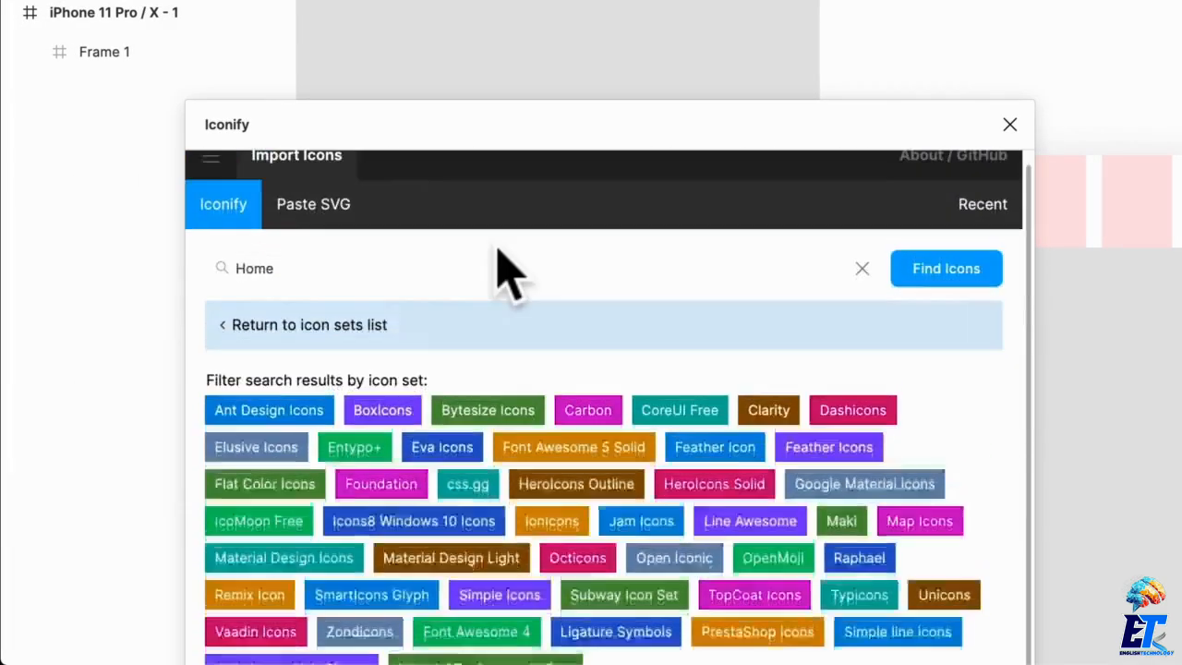
scroll(501, 270, "down", 1)
left_click(861, 179)
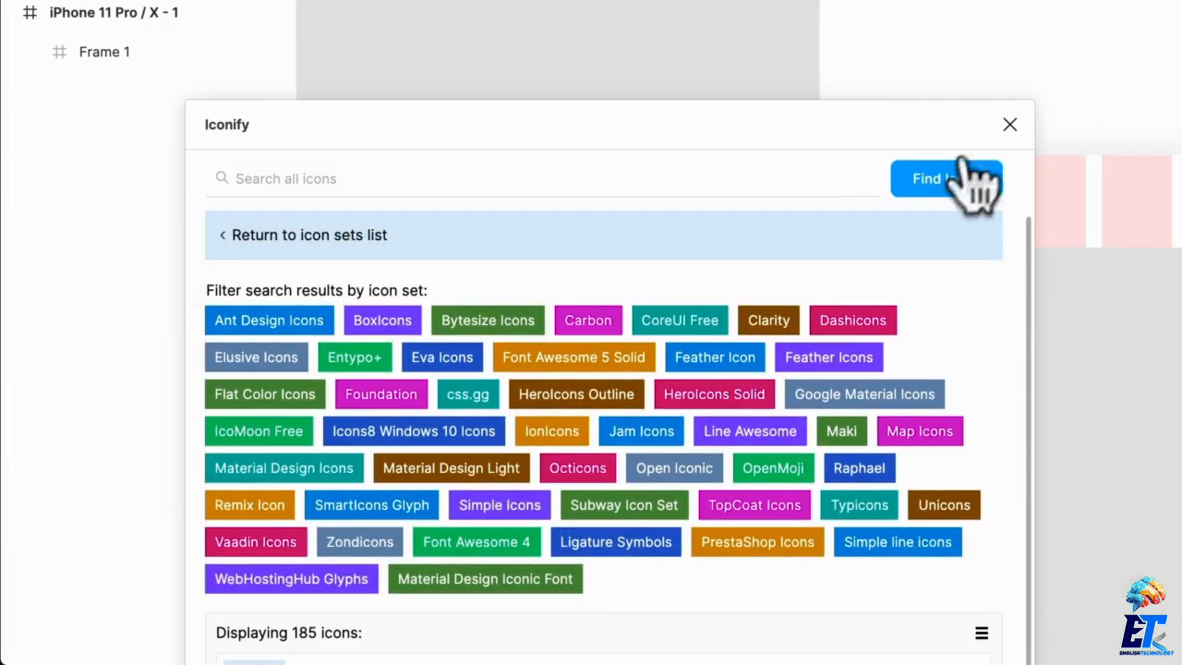
scroll(730, 245, "up", 1)
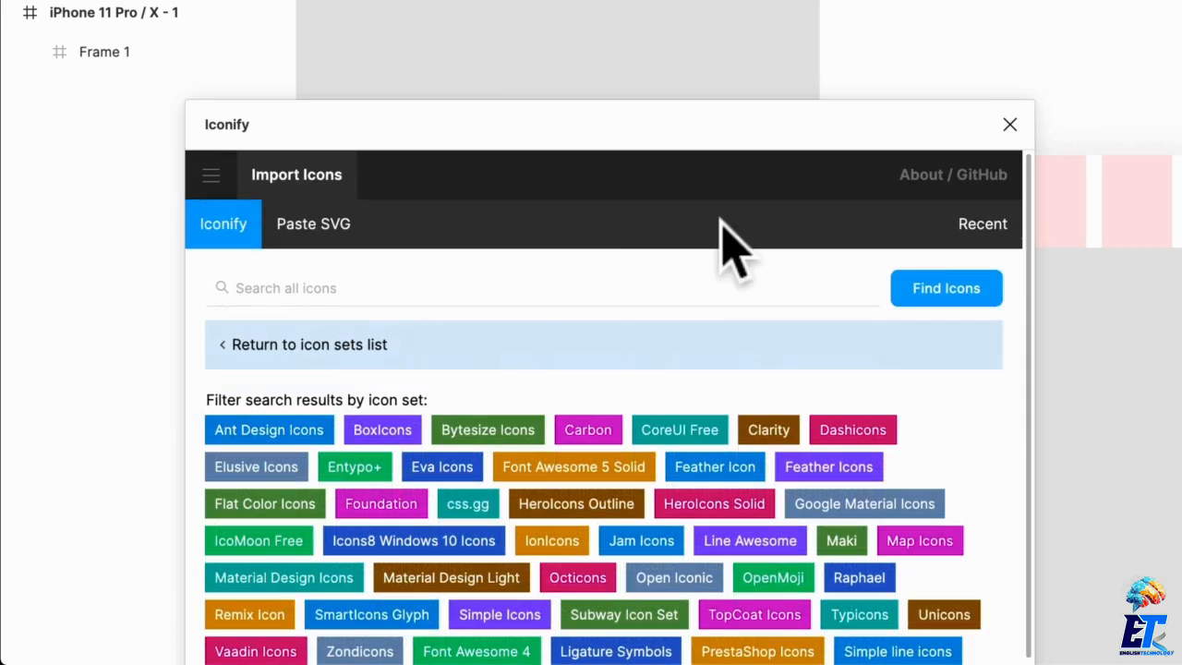
left_click(217, 178)
left_click(277, 178)
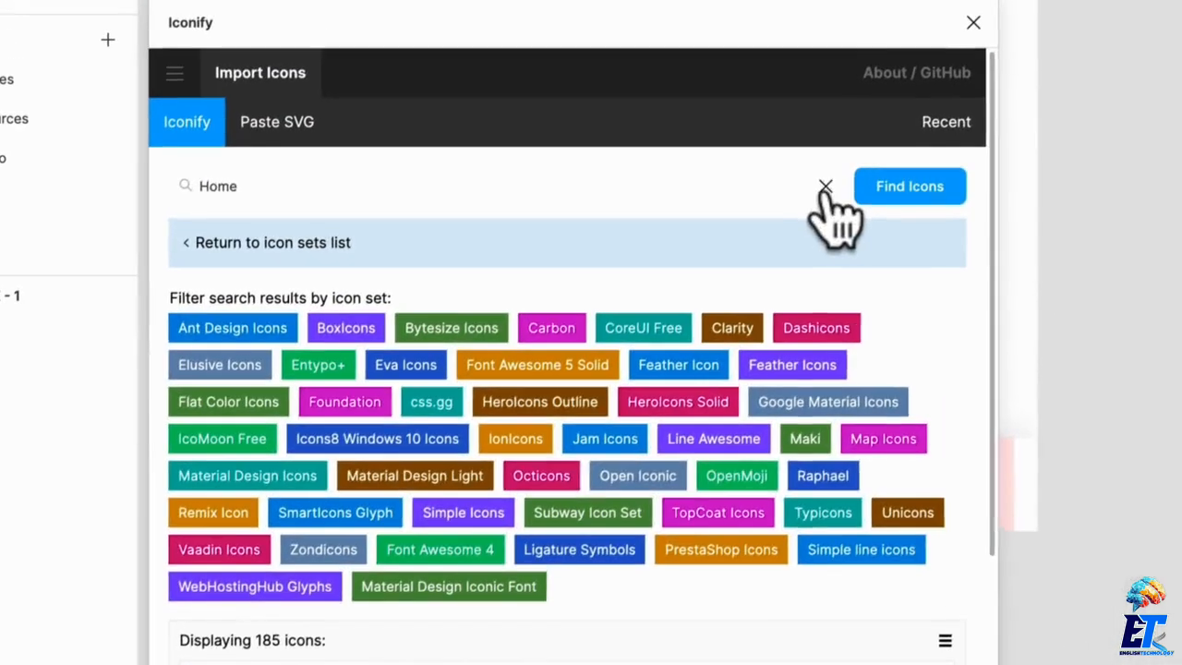
left_click(824, 187)
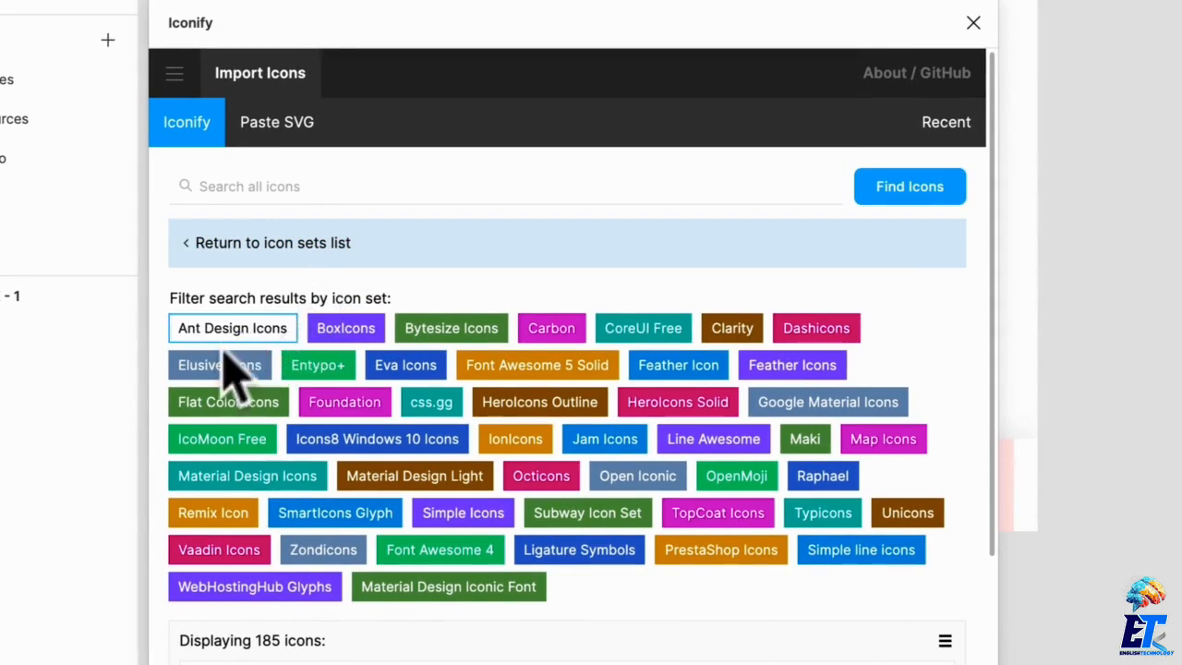
- Filter the Home results to Material Design Icons, look over the set and return to the full results for "Home"
left_click(293, 477)
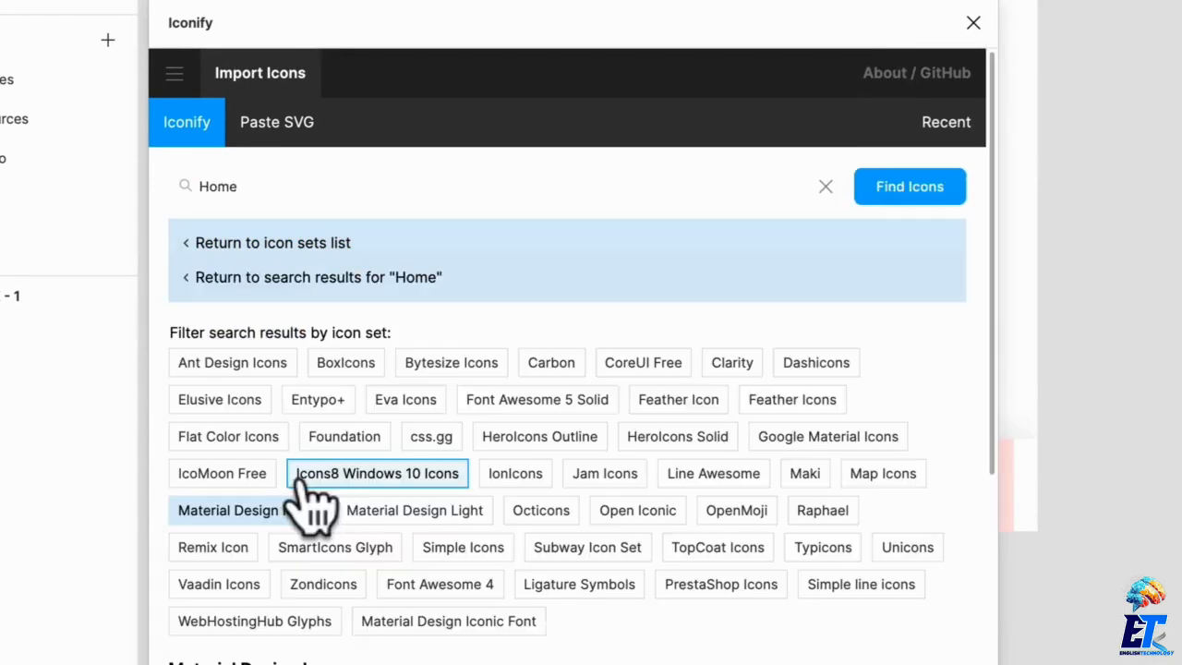
scroll(296, 570, "down", 3)
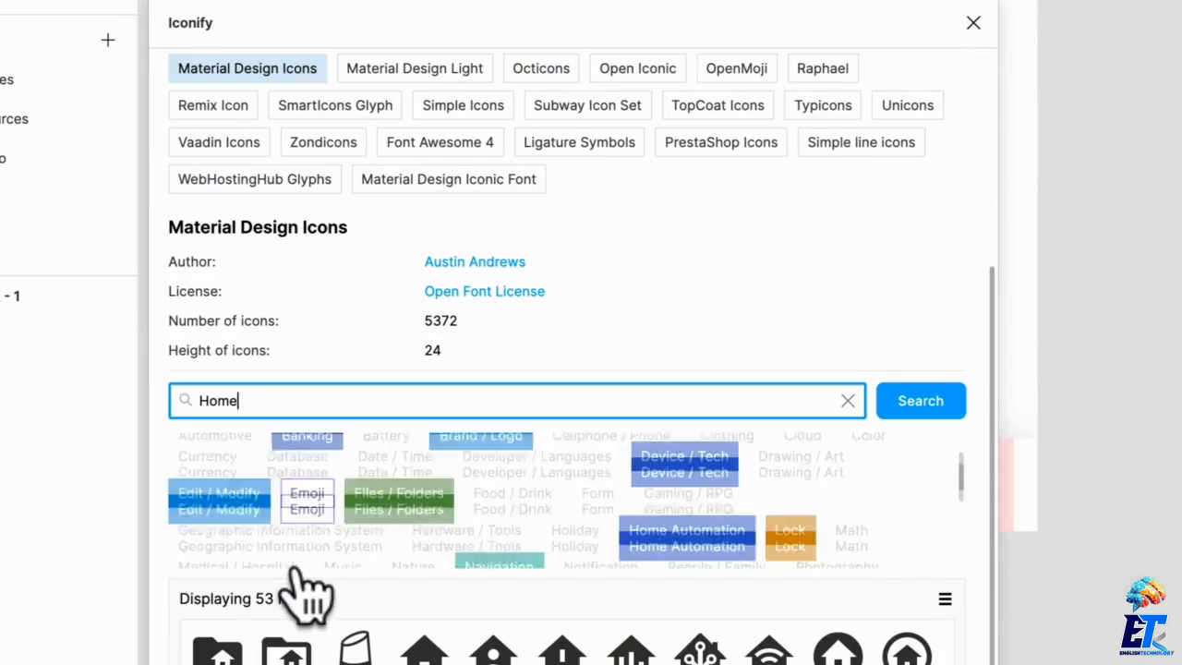
scroll(296, 569, "up", 3)
scroll(378, 347, "up", 8)
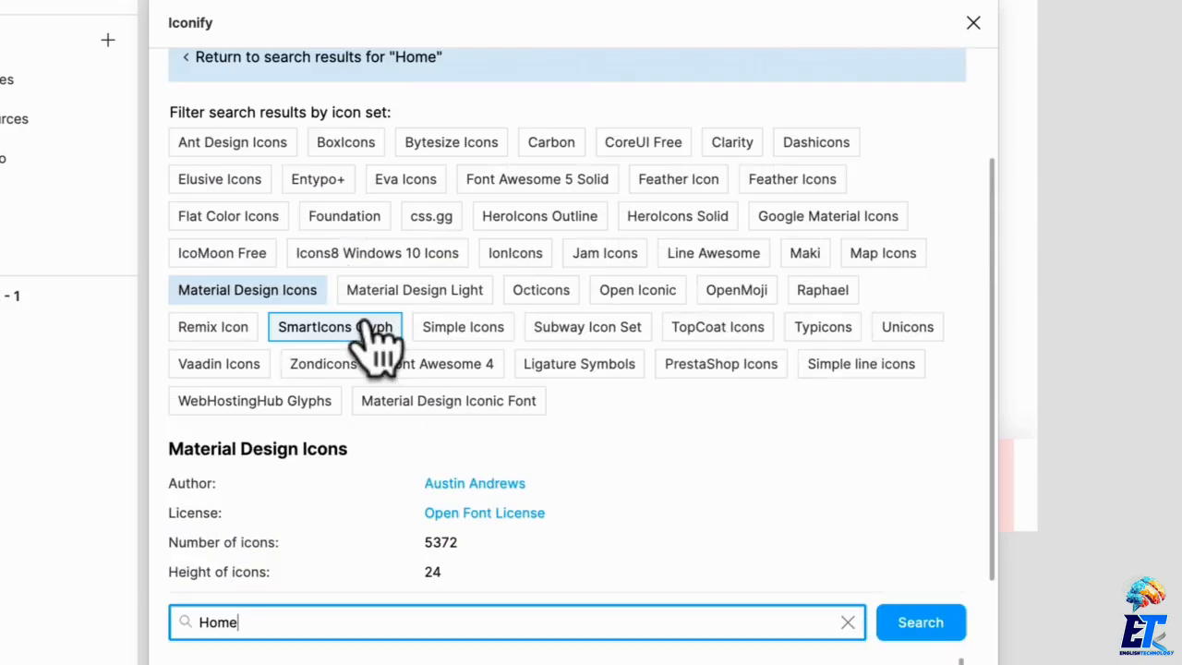
scroll(351, 360, "down", 2)
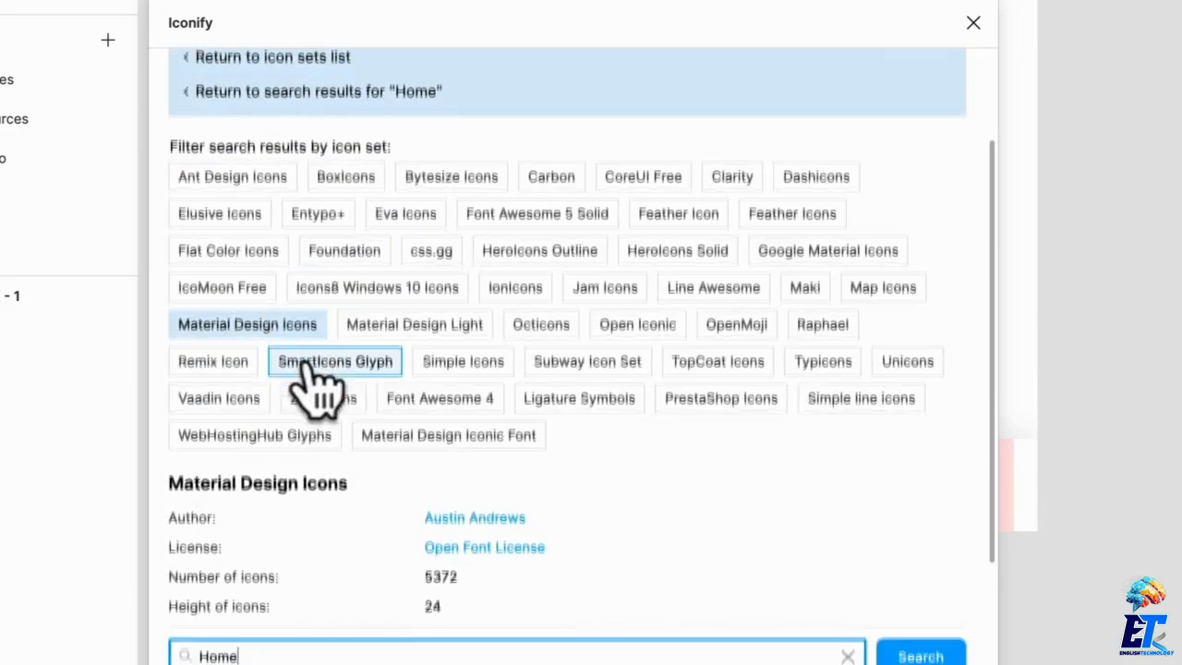
left_click(309, 348)
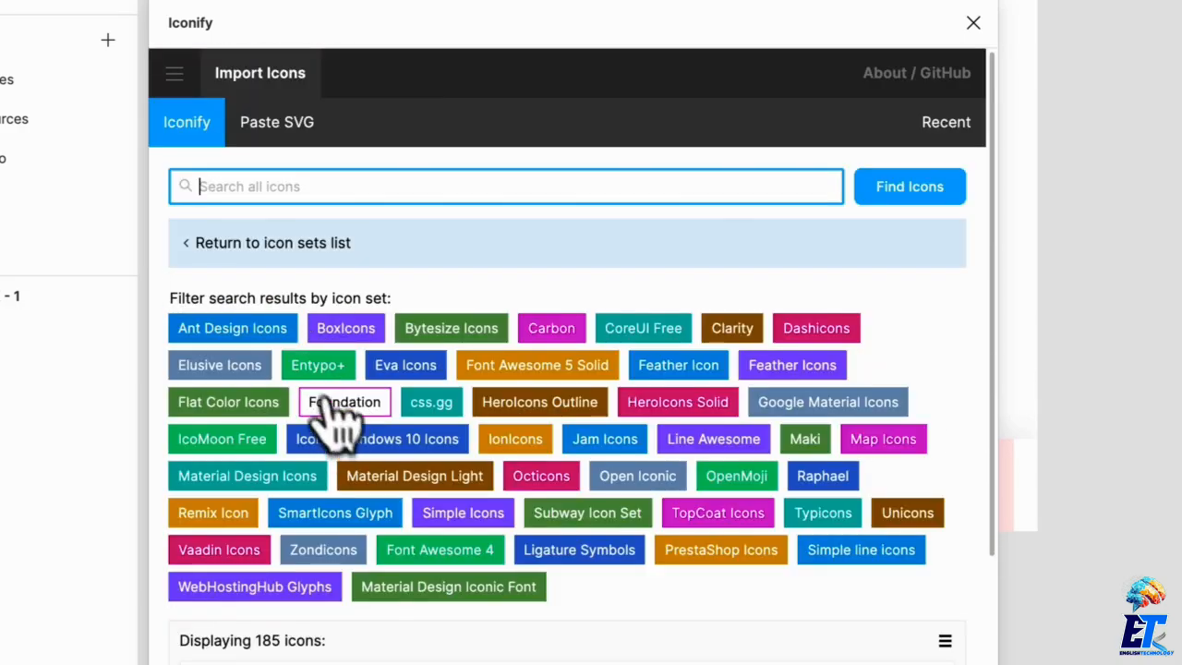
- Restrict the Home results to the Material Design Icons set and search for "Home" within it
left_click(260, 484)
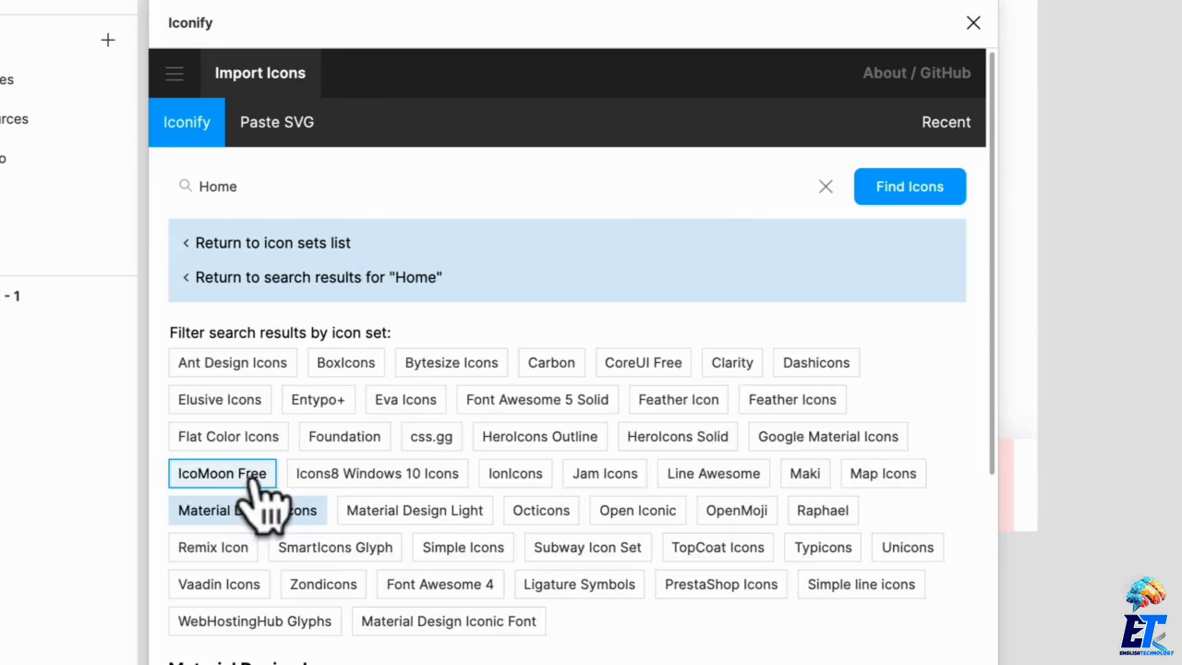
scroll(385, 499, "down", 2)
left_click(924, 467)
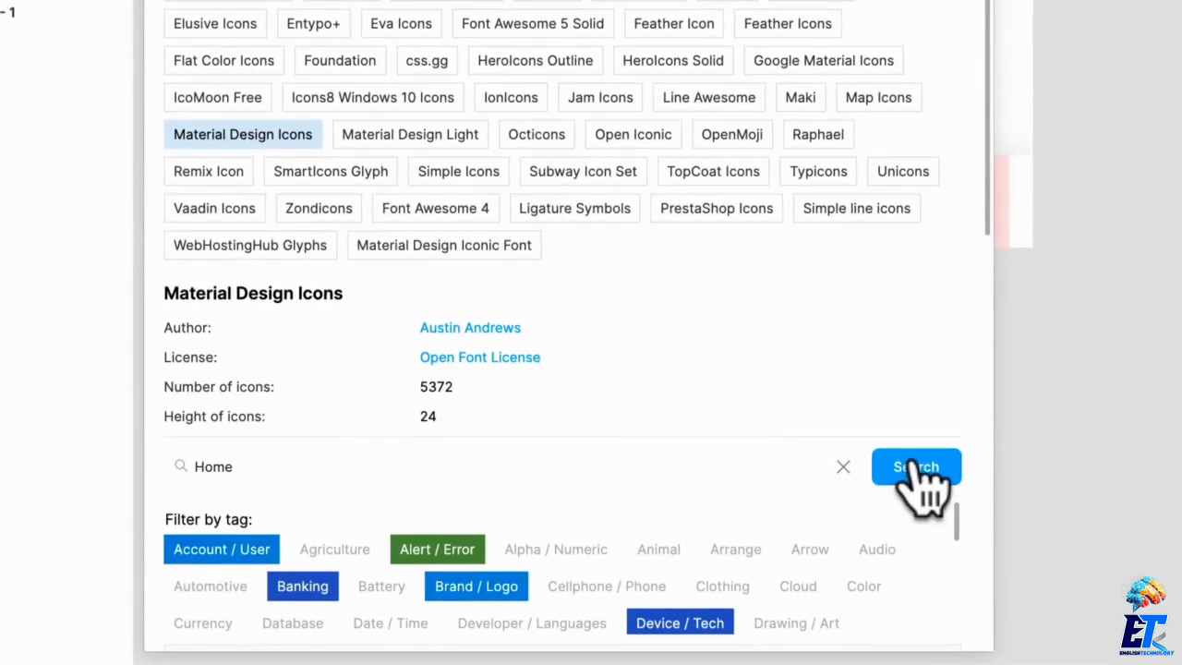
- Place the solid mdi:home icon from the Material Design Icons results on the empty canvas beside the phone frame
scroll(619, 462, "down", 5)
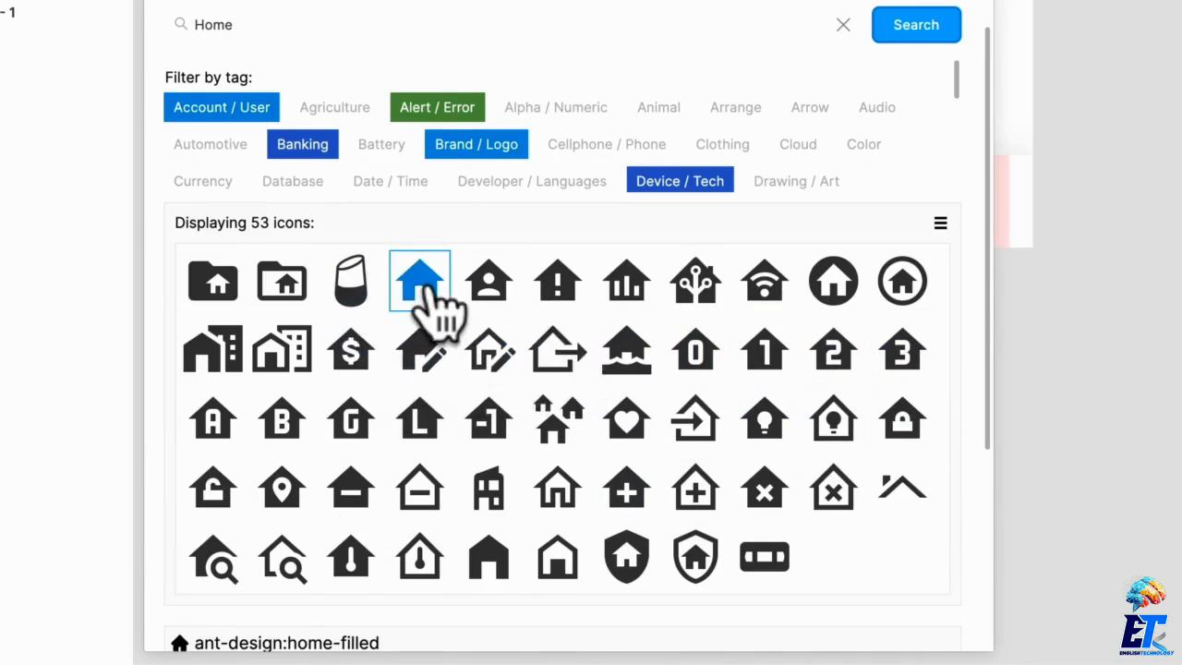
left_click_drag(419, 284, 973, 229)
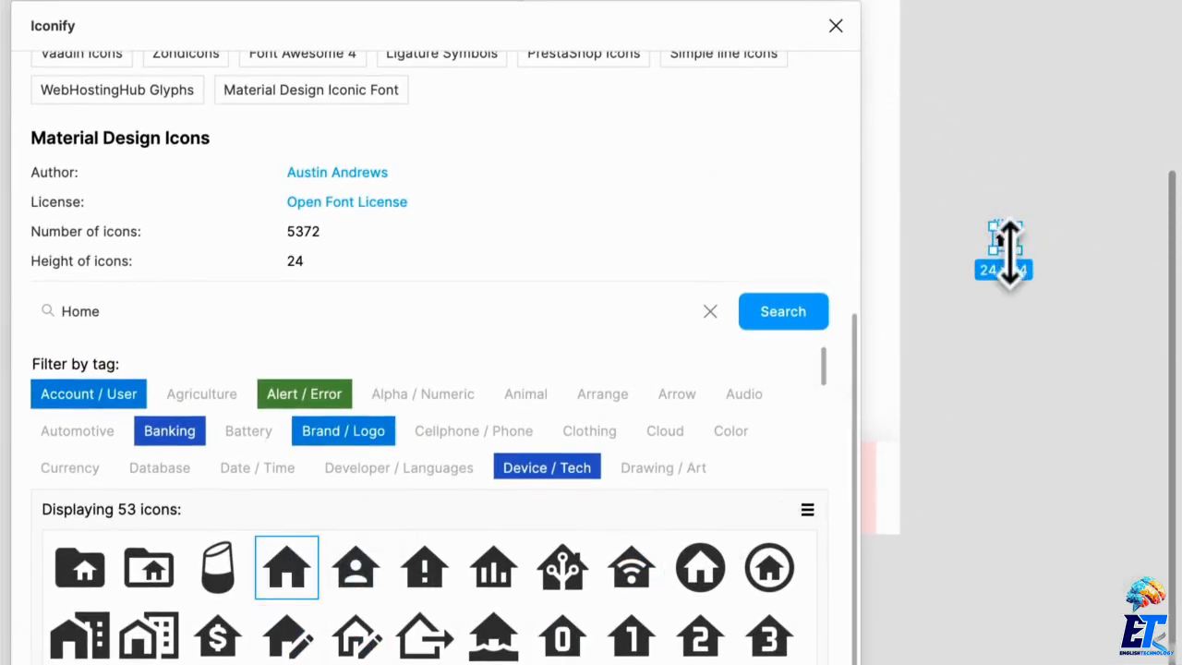
scroll(1016, 268, "up", 5)
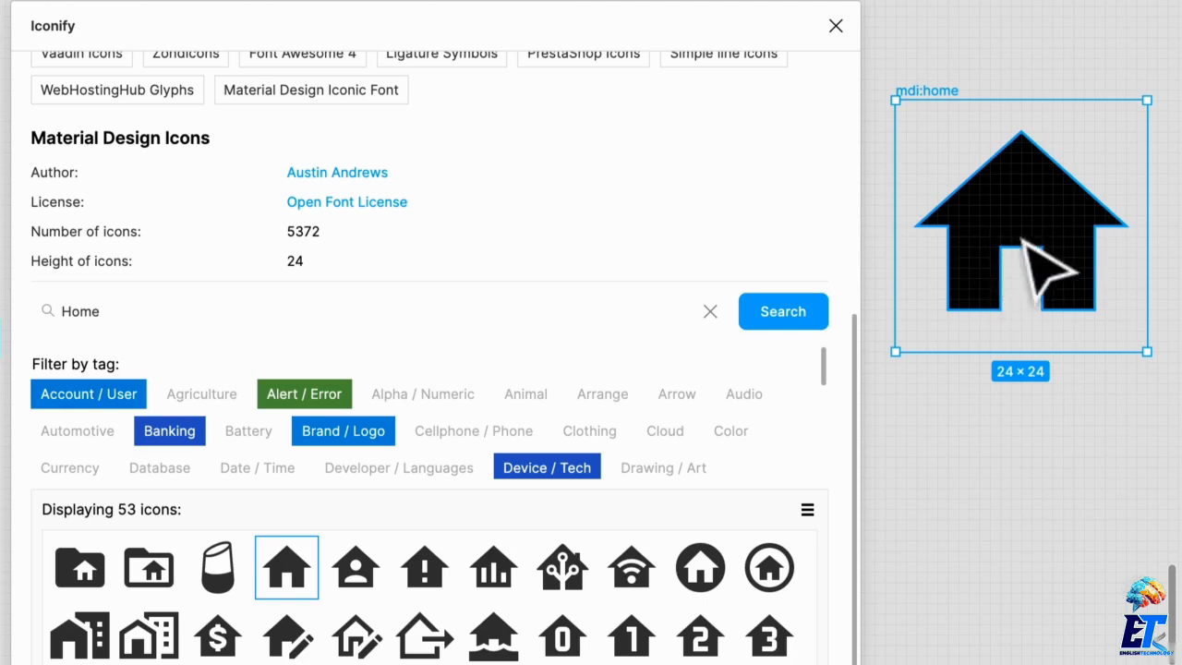
- Search the Material Design Icons set for "Heart" and place the solid mdi:cards-heart icon on the canvas below the home icon
scroll(424, 429, "down", 3)
left_click(136, 314)
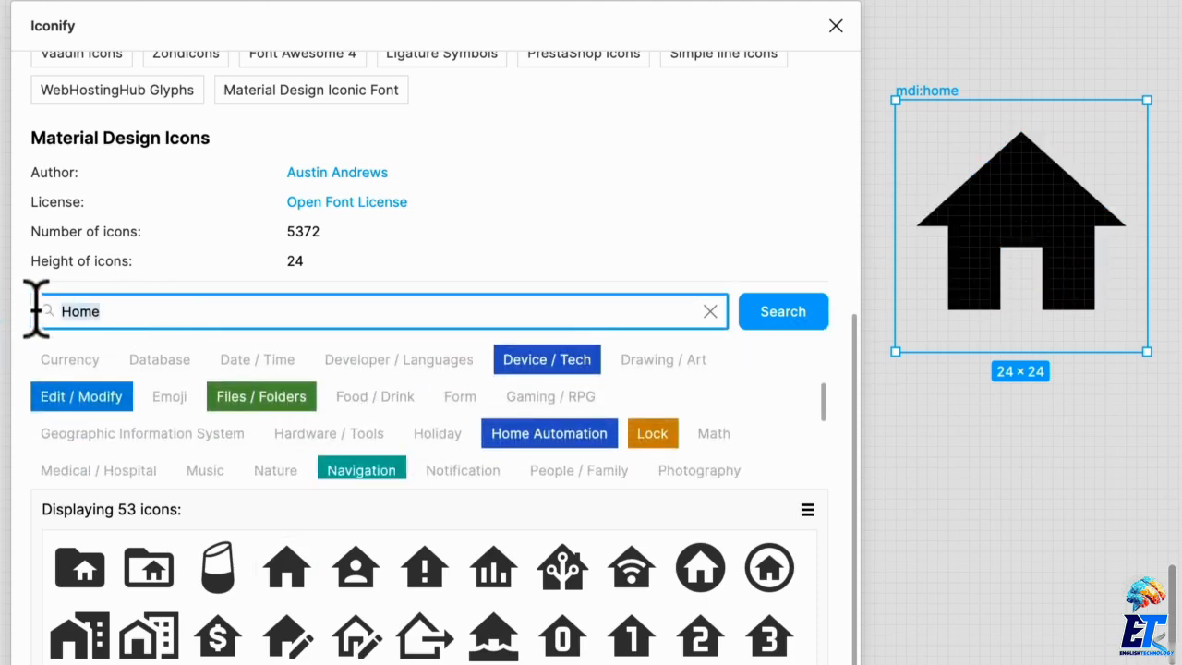
type("Heart")
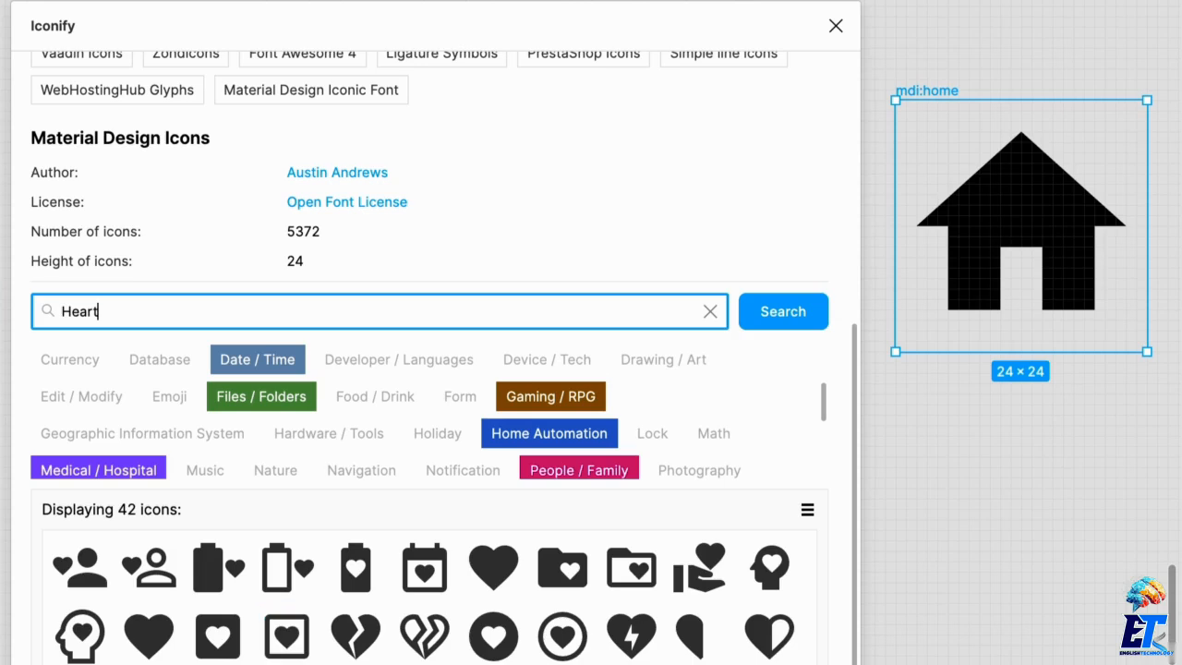
left_click_drag(489, 591, 1013, 512)
left_click(1017, 621)
left_click_drag(1052, 347, 1000, 399)
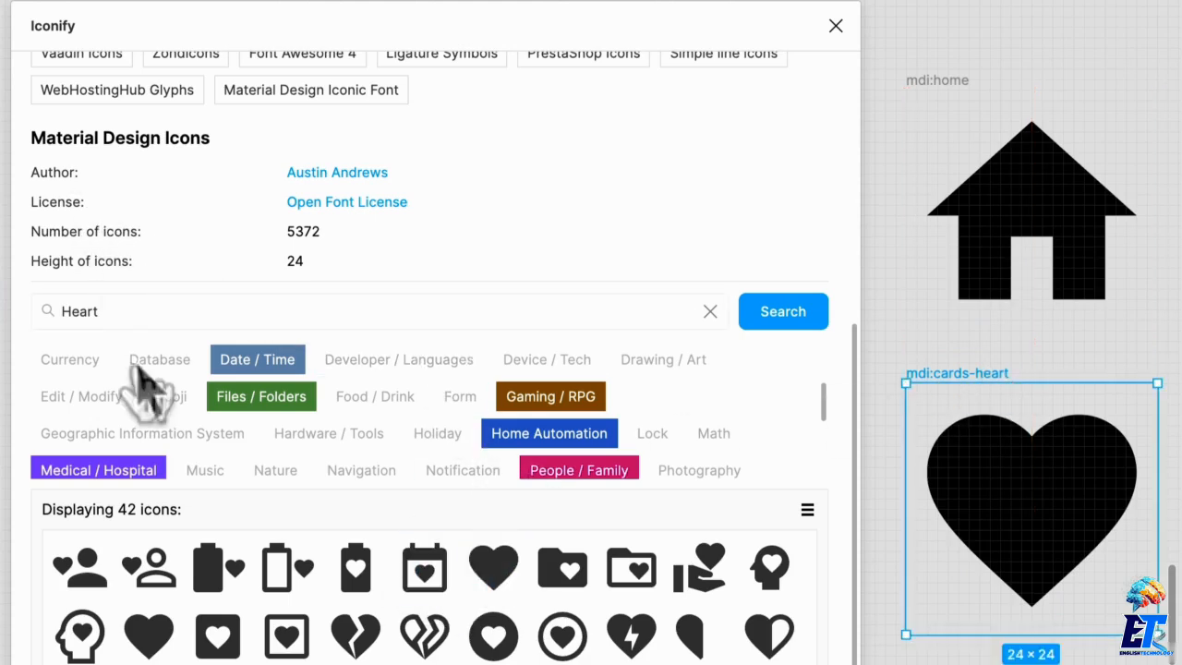
- Try searching the Material Design Icons set for "Orders" and clear the search term
left_click(124, 311)
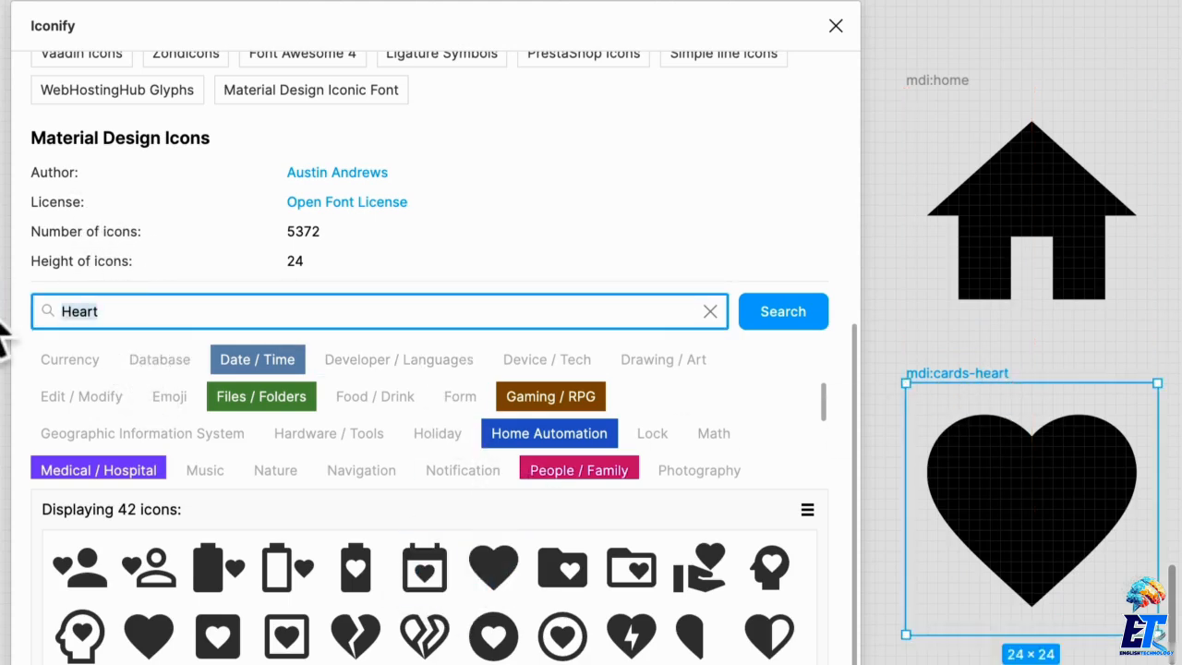
type("Orders")
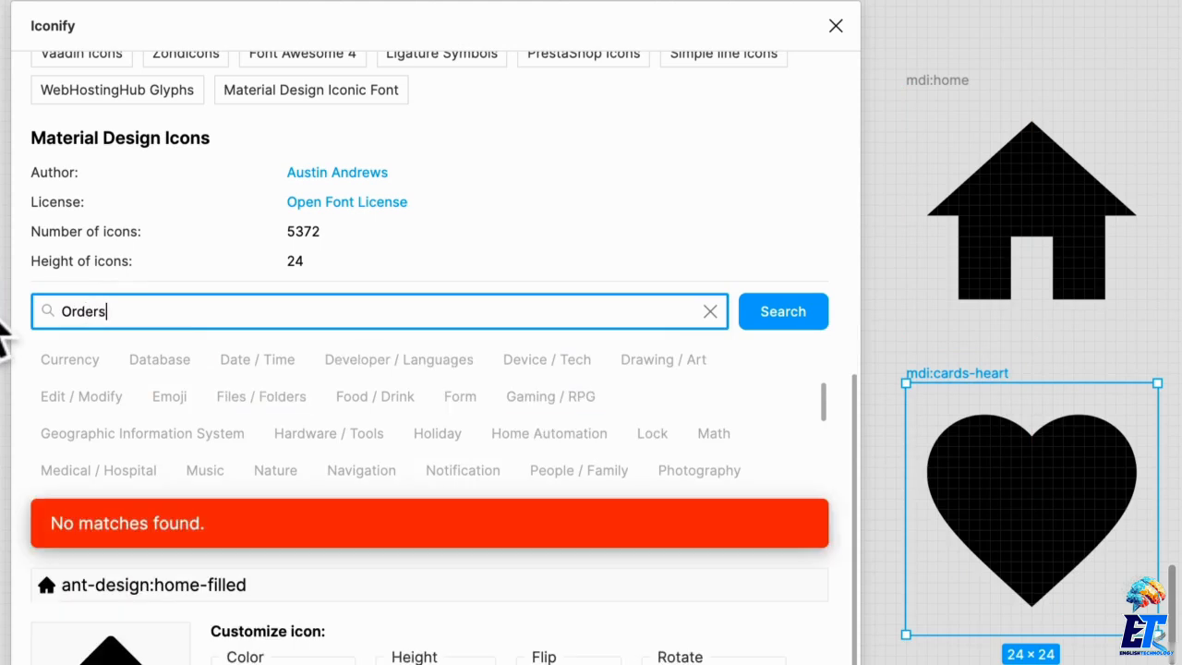
key("BackSpace")
key("BackSpace")
key("BackSpace")
key("BackSpace")
key("BackSpace")
key("BackSpace")
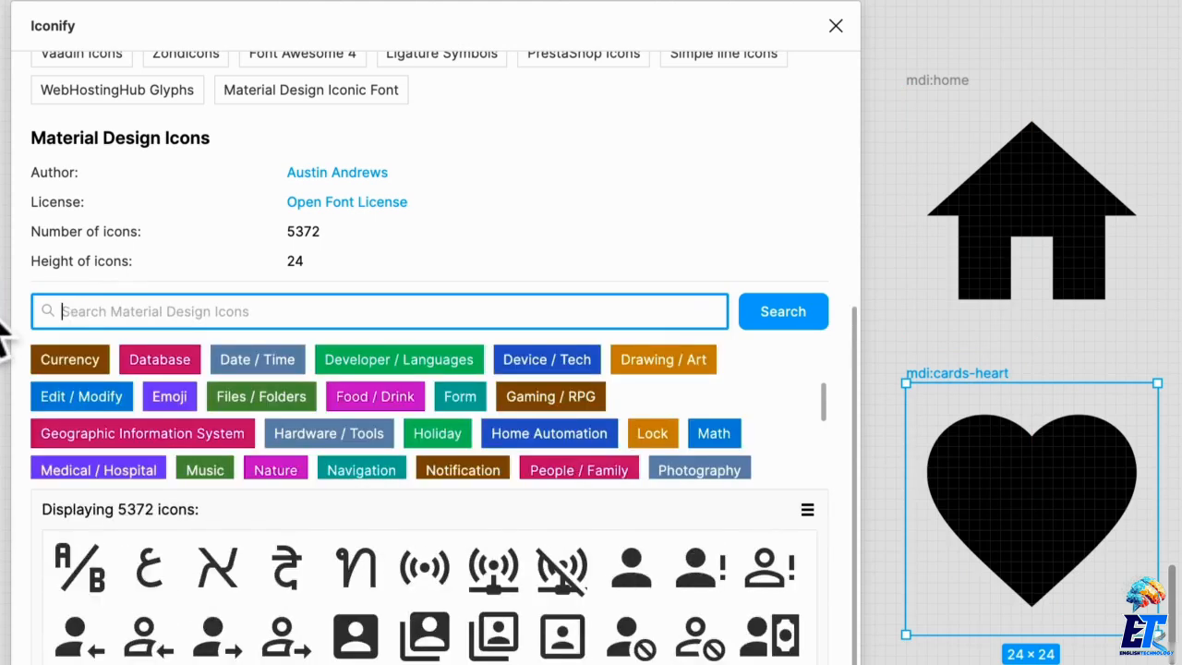
- Search the Material Design Icons set for "list" and place the mdi:format-list-bulleted icon on the canvas beside the heart
type("list")
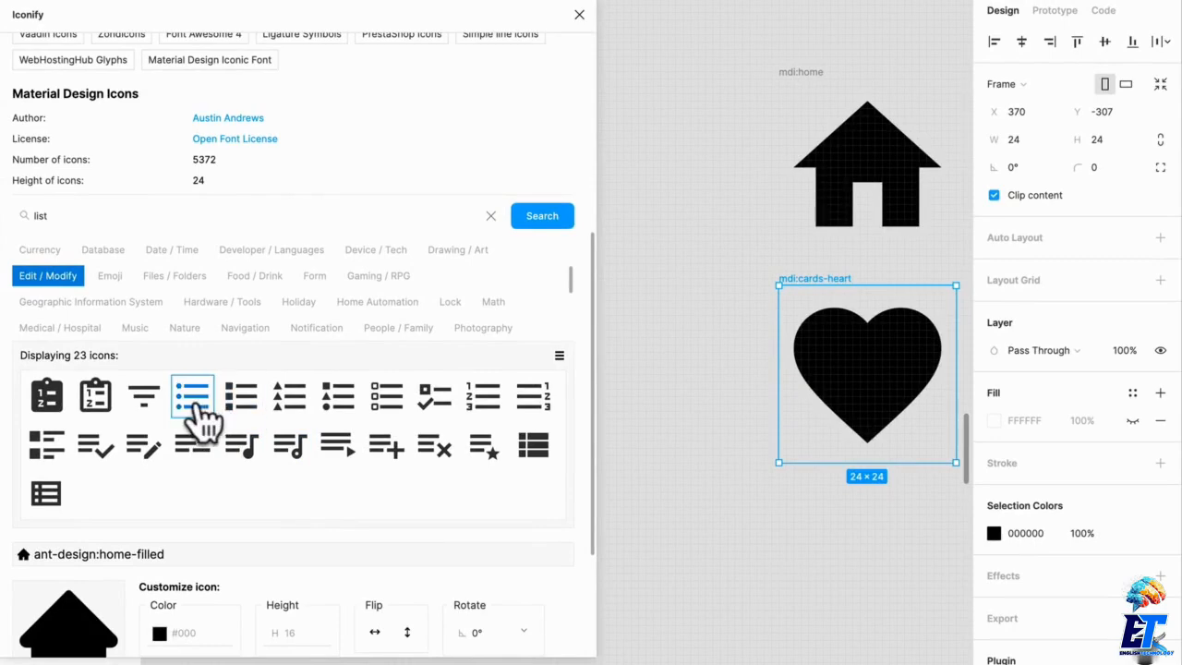
left_click_drag(533, 432, 791, 540)
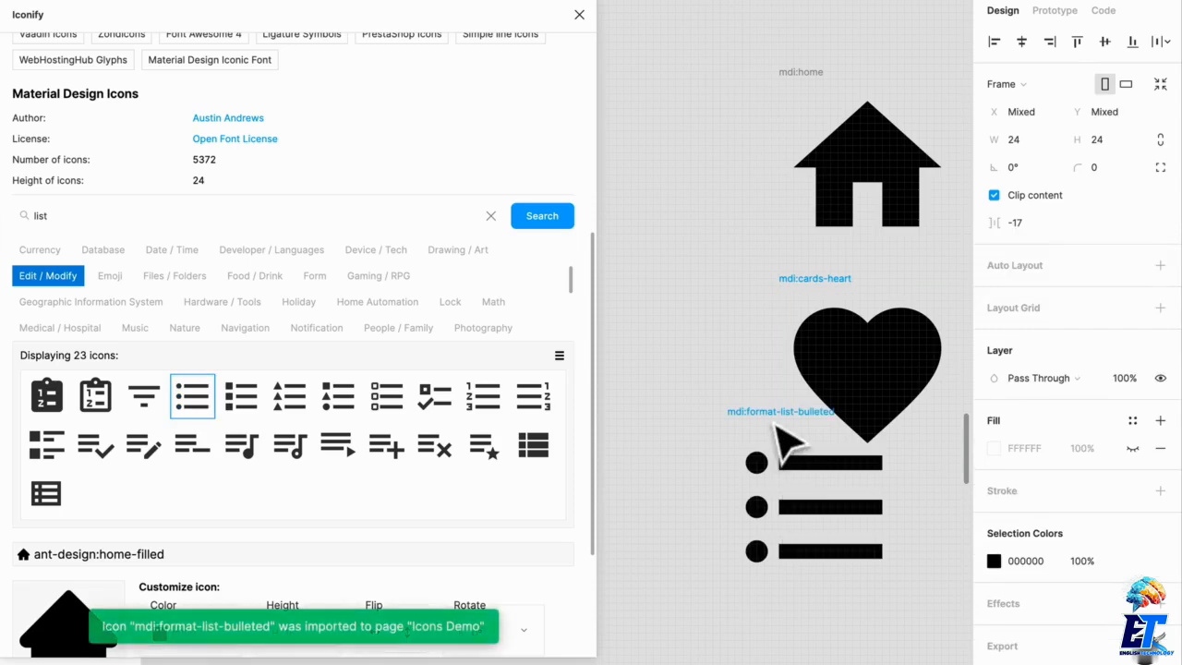
left_click_drag(775, 427, 611, 297)
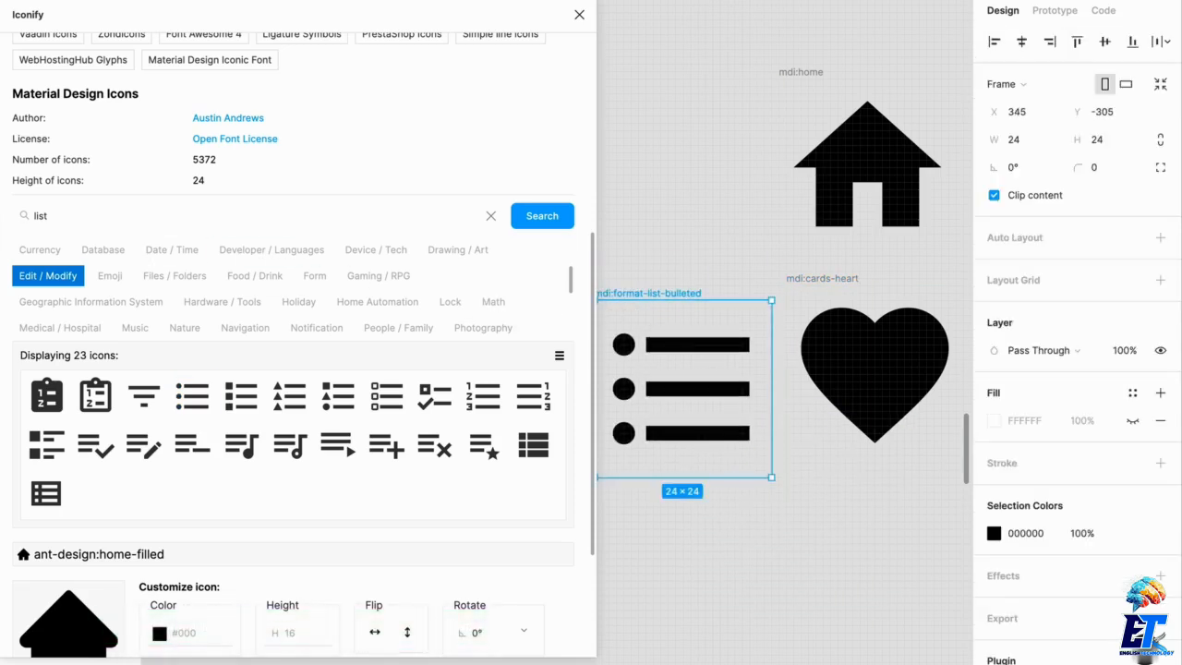
- Search the Material Design Icons set for "Sett" and place the solid mdi:cog icon on the canvas below the heart
double_click(57, 219)
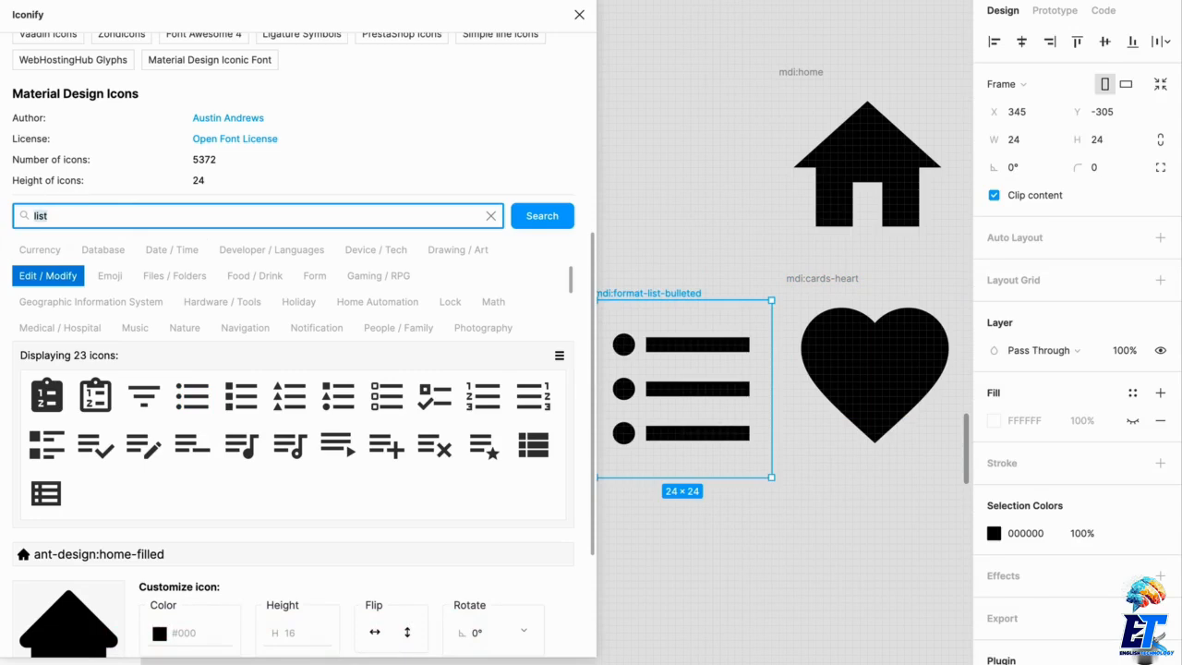
type("Seett")
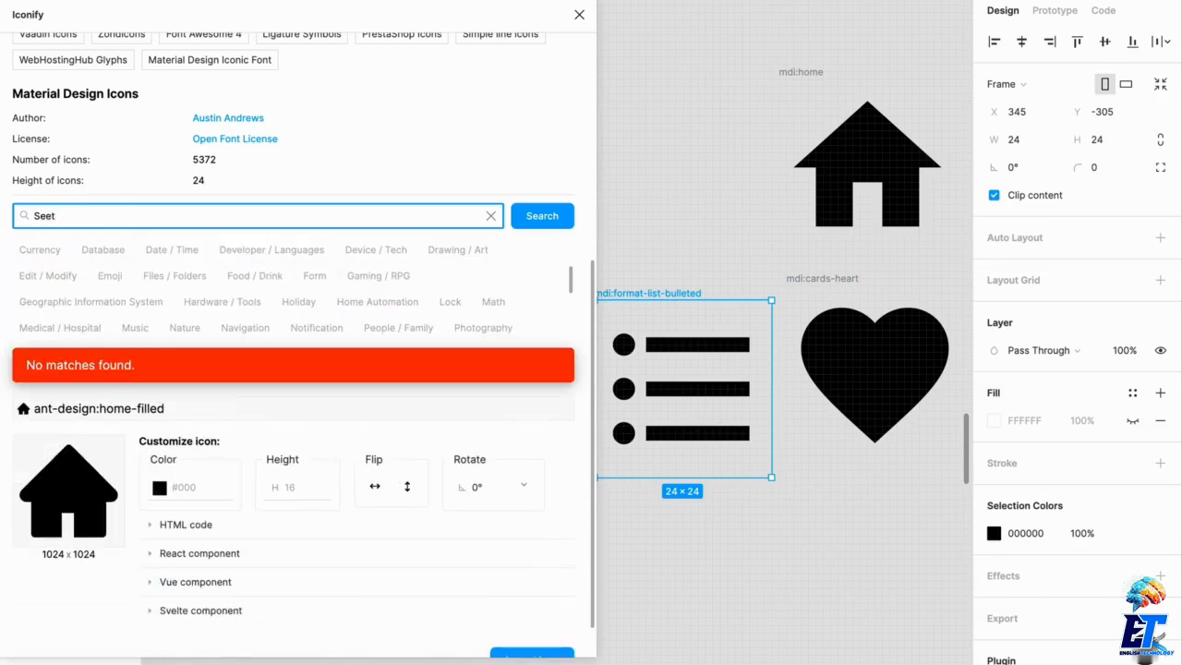
key("BackSpace")
key("BackSpace")
type("tt")
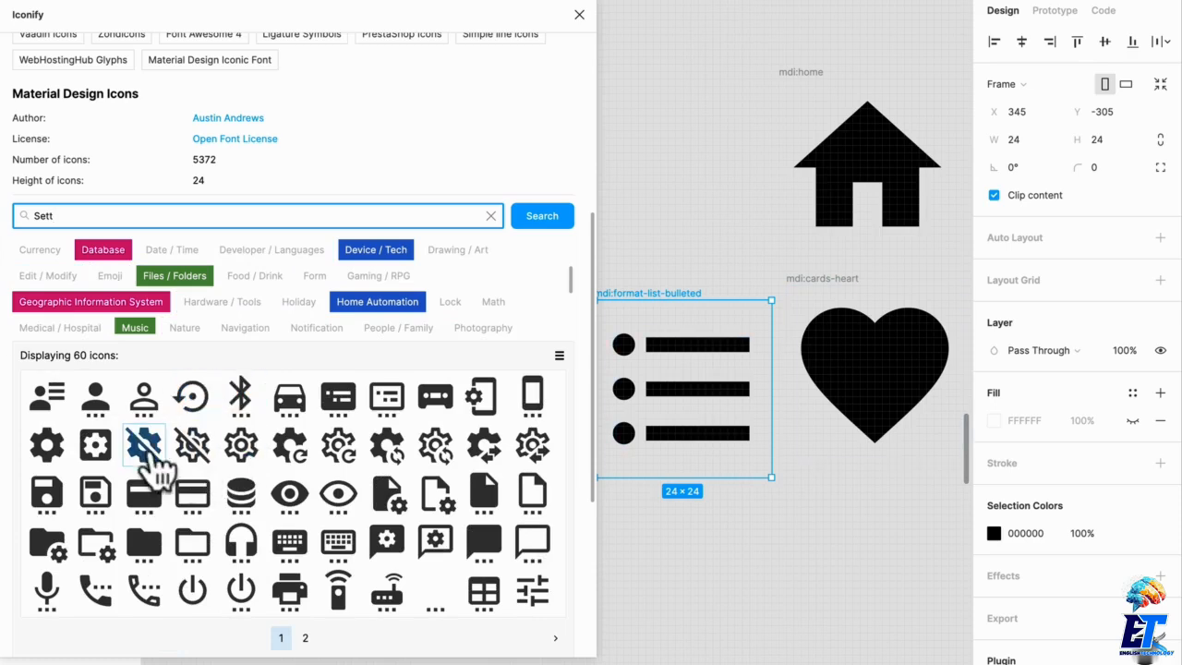
left_click_drag(53, 452, 822, 564)
left_click(706, 590)
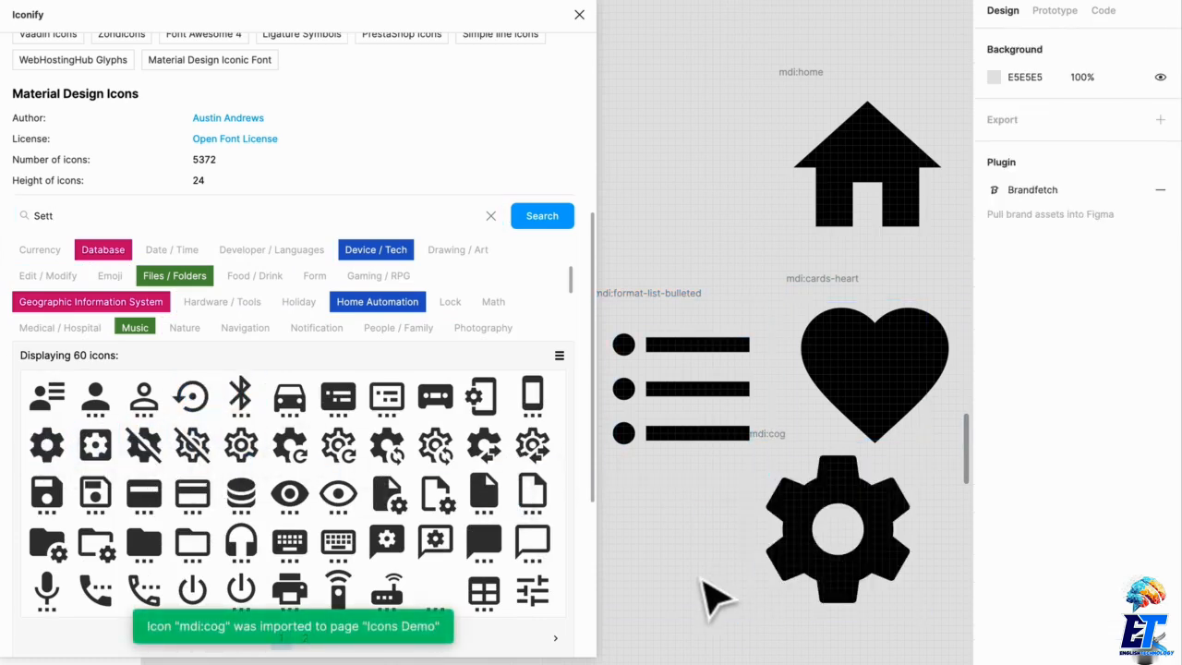
- Close Iconify and move the four imported icons together into the middle of the bottom navigation bar
left_click(580, 14)
scroll(479, 263, "down", 8)
scroll(439, 260, "left", 2)
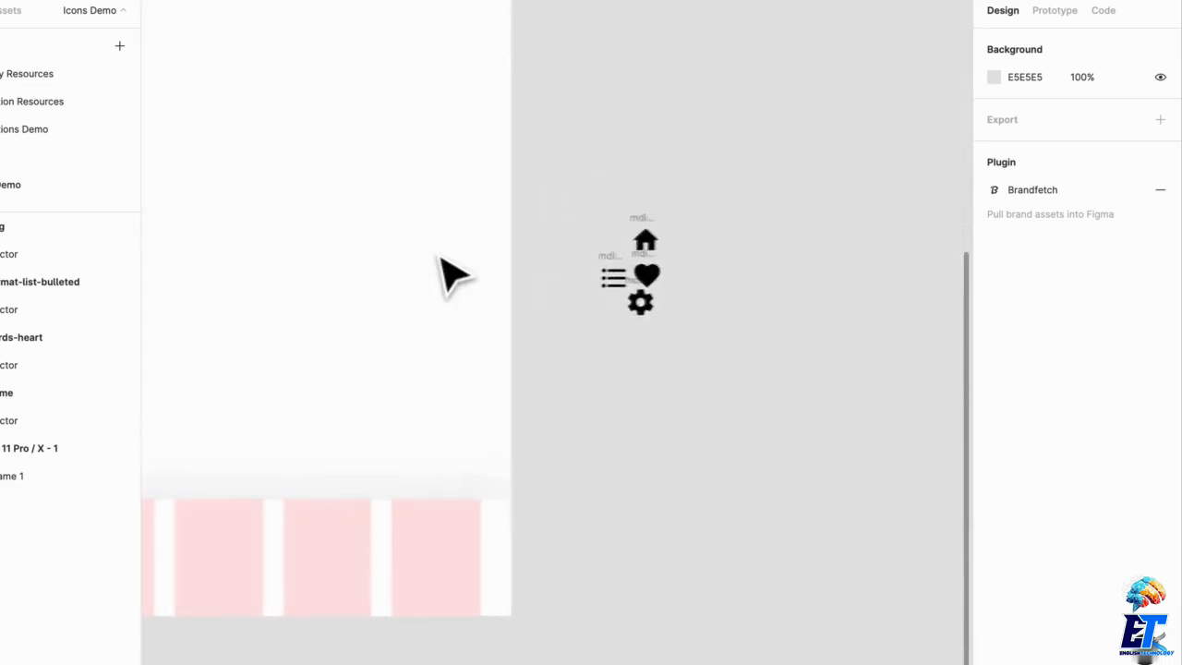
left_click_drag(707, 402, 596, 190)
scroll(557, 332, "left", 3)
scroll(816, 208, "down", 2)
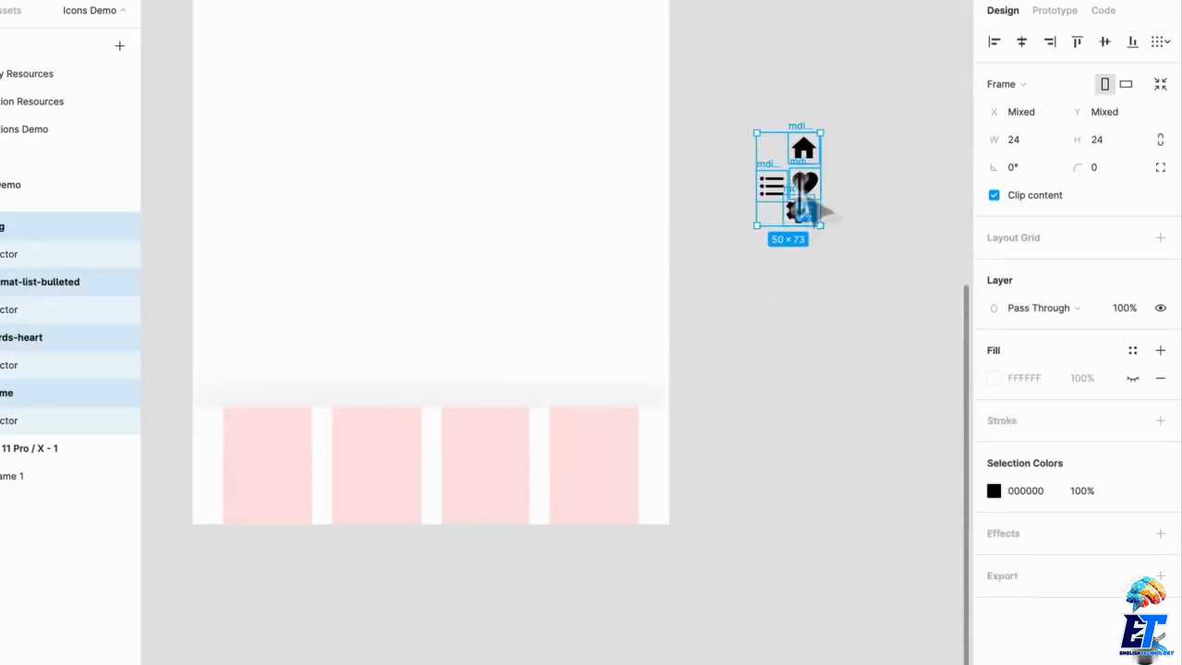
left_click_drag(799, 201, 564, 446)
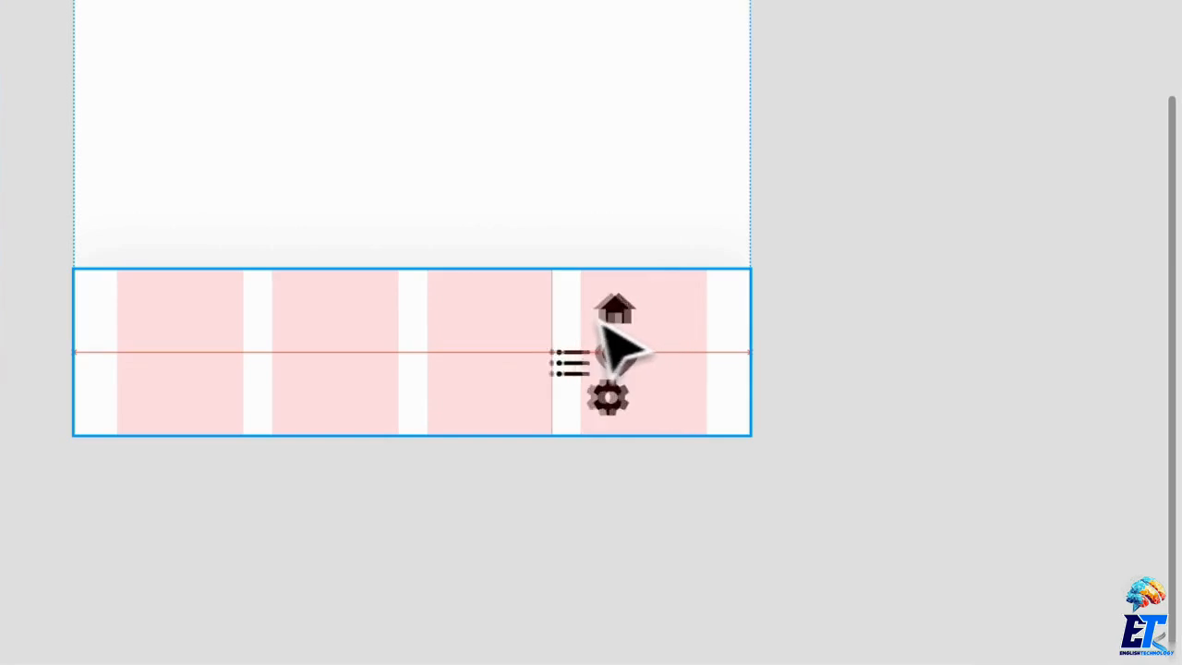
left_click_drag(600, 330, 437, 328)
left_click(658, 338)
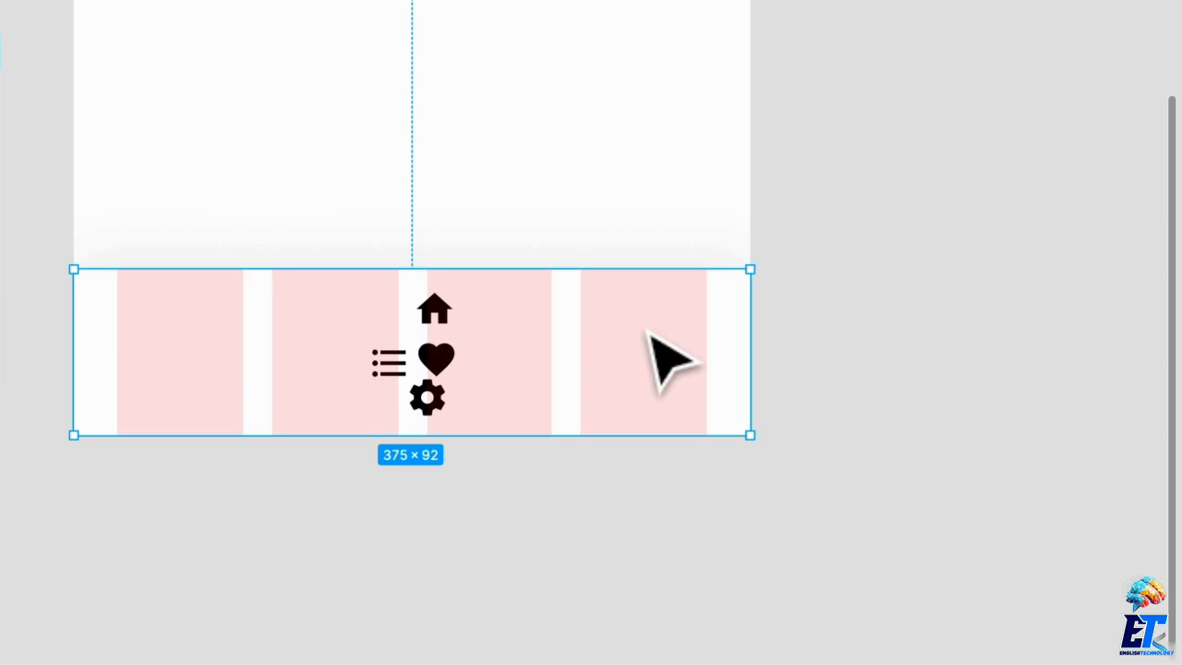
- Distribute the icons over the bar's four columns in the order home, heart, bulleted list and cog, one per column
scroll(601, 361, "left", 3)
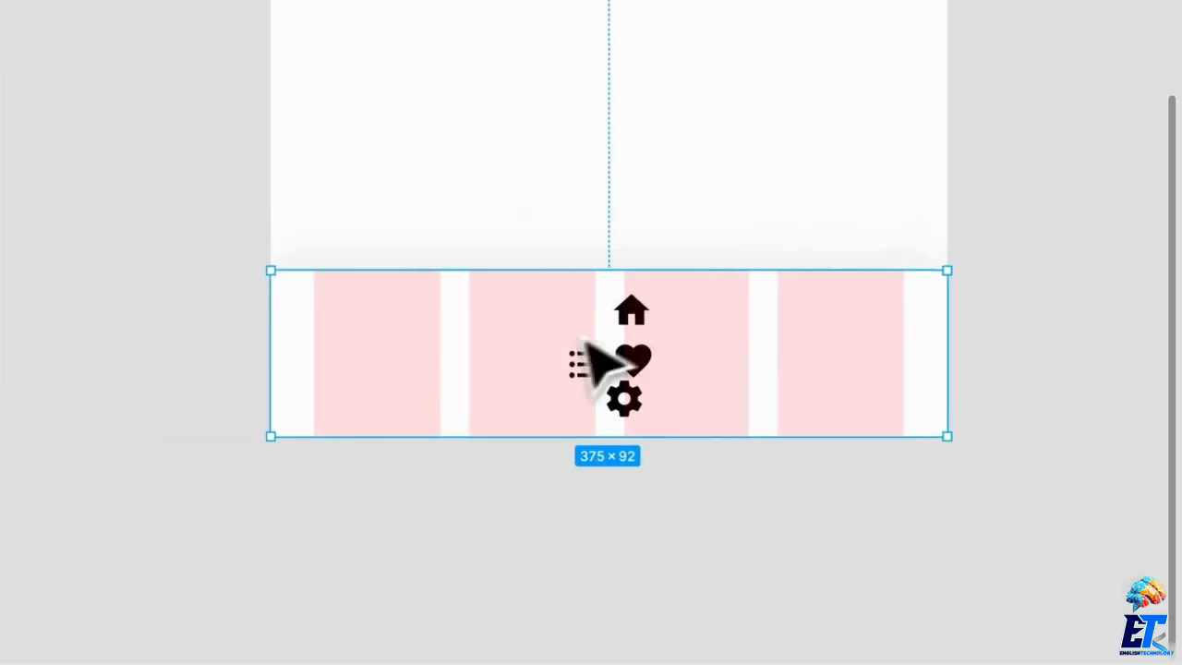
scroll(615, 483, "up", 4)
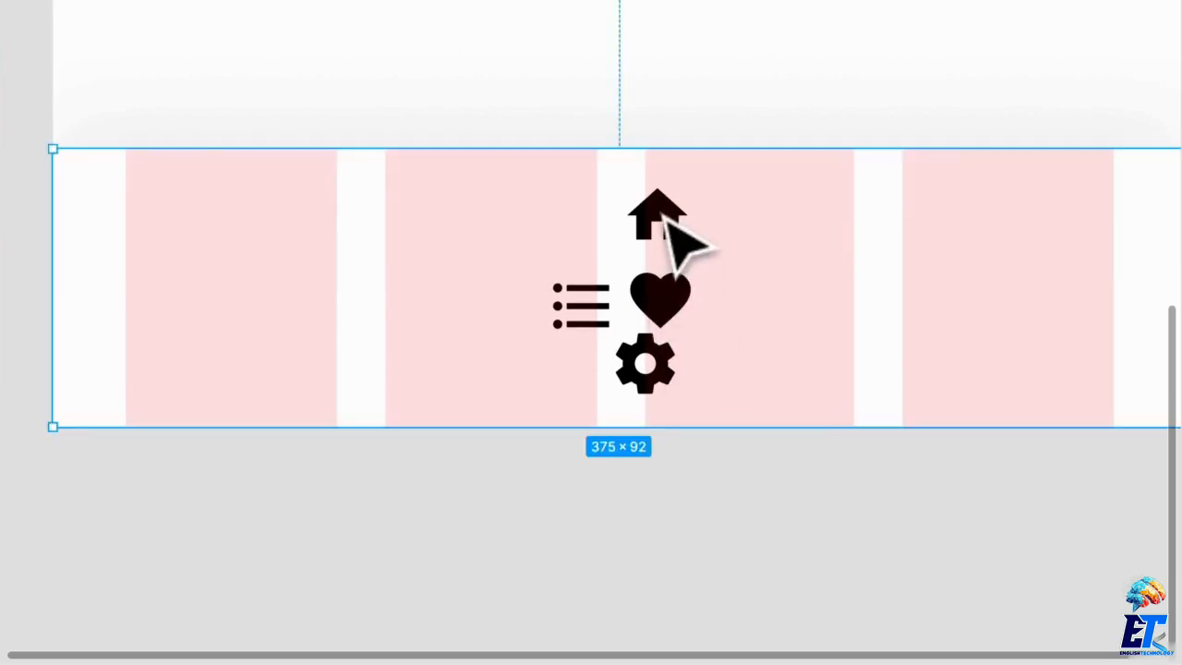
left_click(667, 219)
left_click_drag(667, 220, 240, 304)
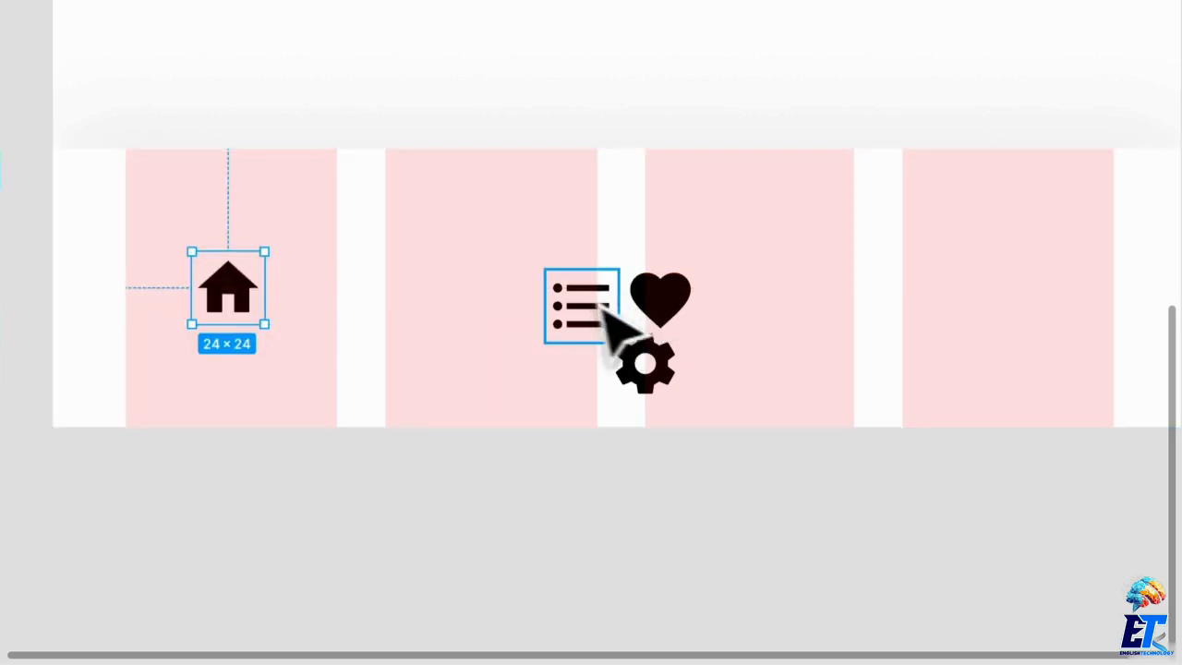
left_click_drag(657, 305, 509, 313)
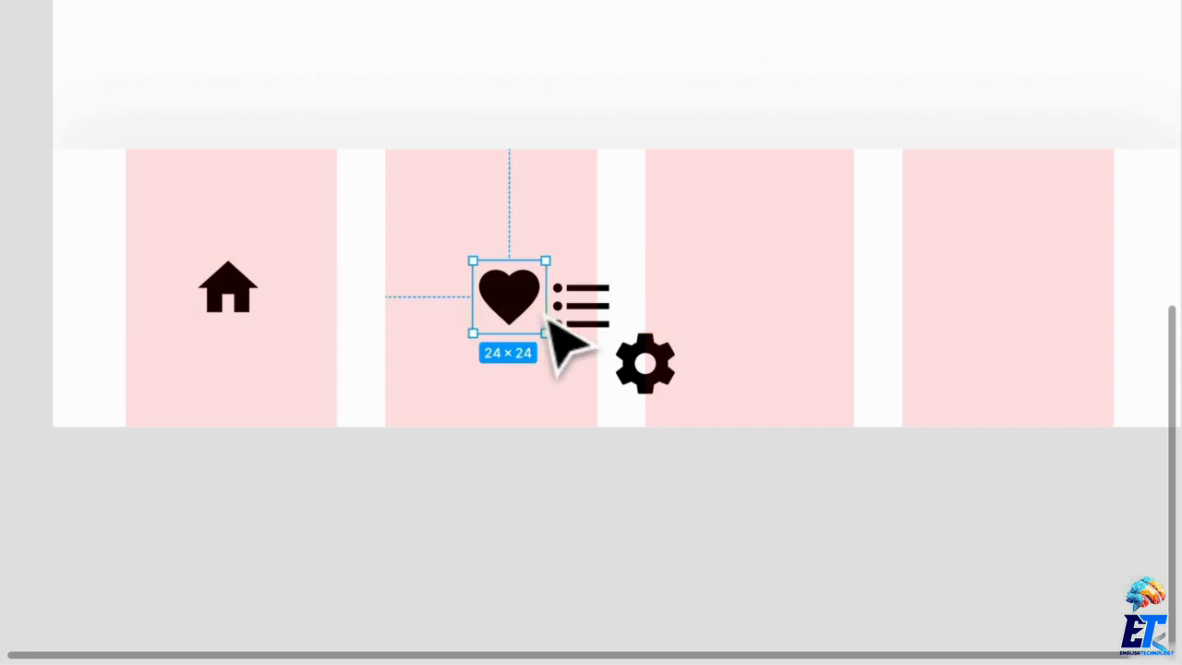
left_click_drag(582, 314, 774, 307)
left_click(766, 318)
left_click_drag(686, 359, 1024, 315)
scroll(1026, 328, "up", 5)
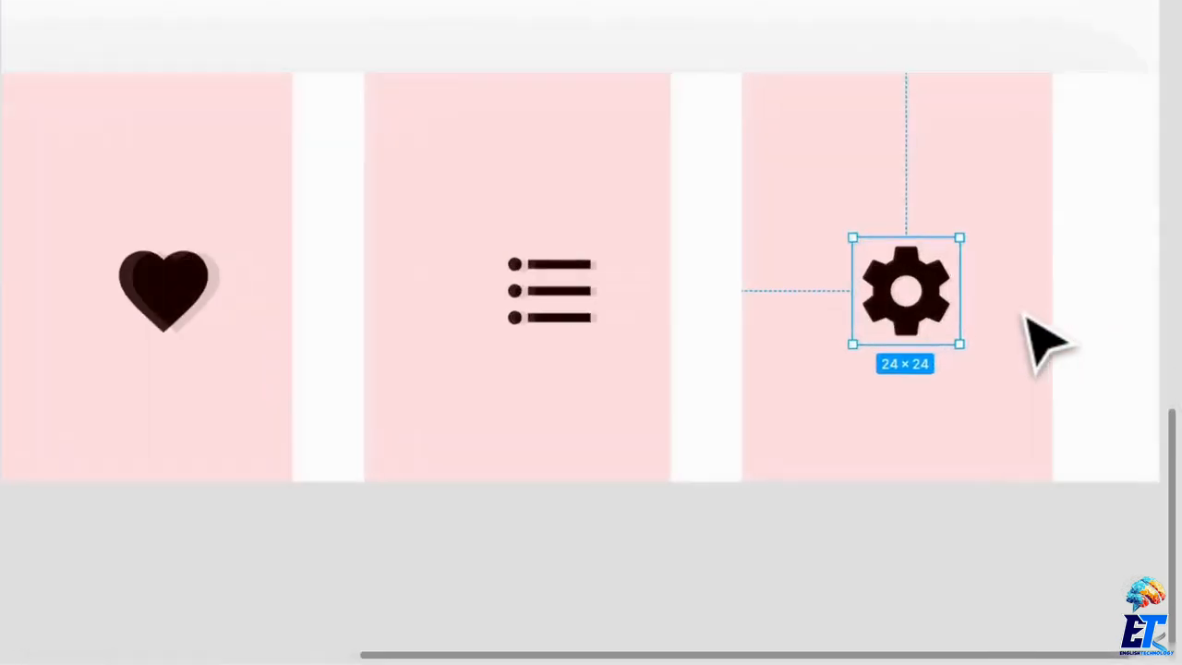
- Draw a text box about 70 × 14 across the first column beneath the home icon and enter "Home"
scroll(672, 341, "down", 3)
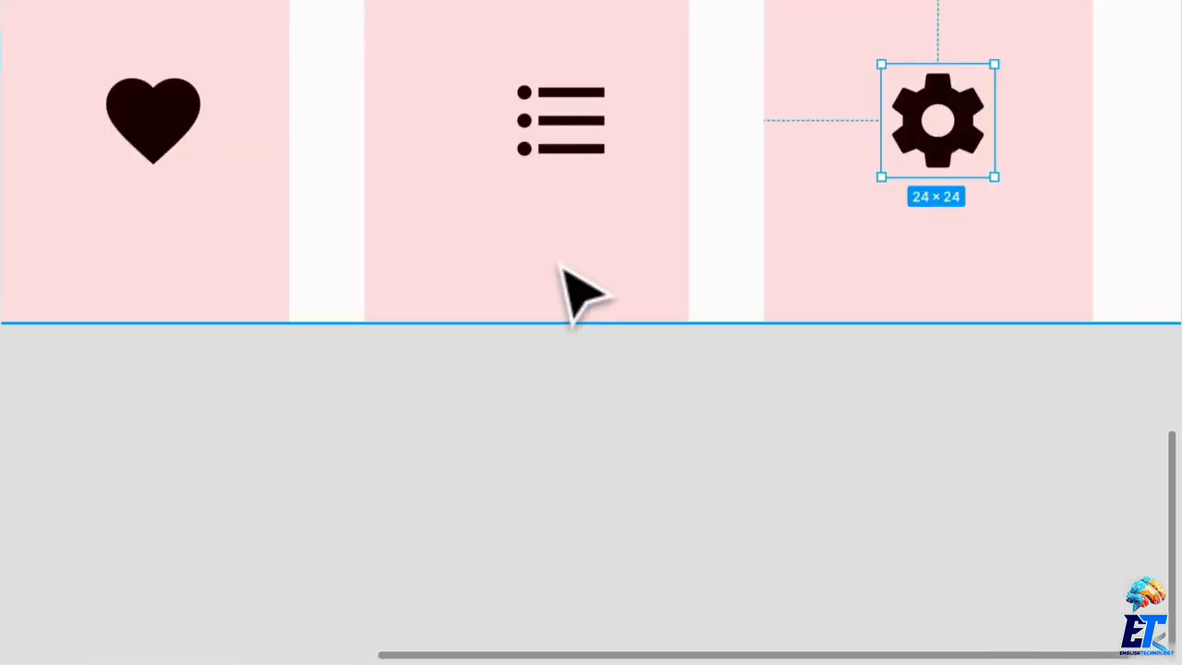
scroll(560, 267, "left", 10)
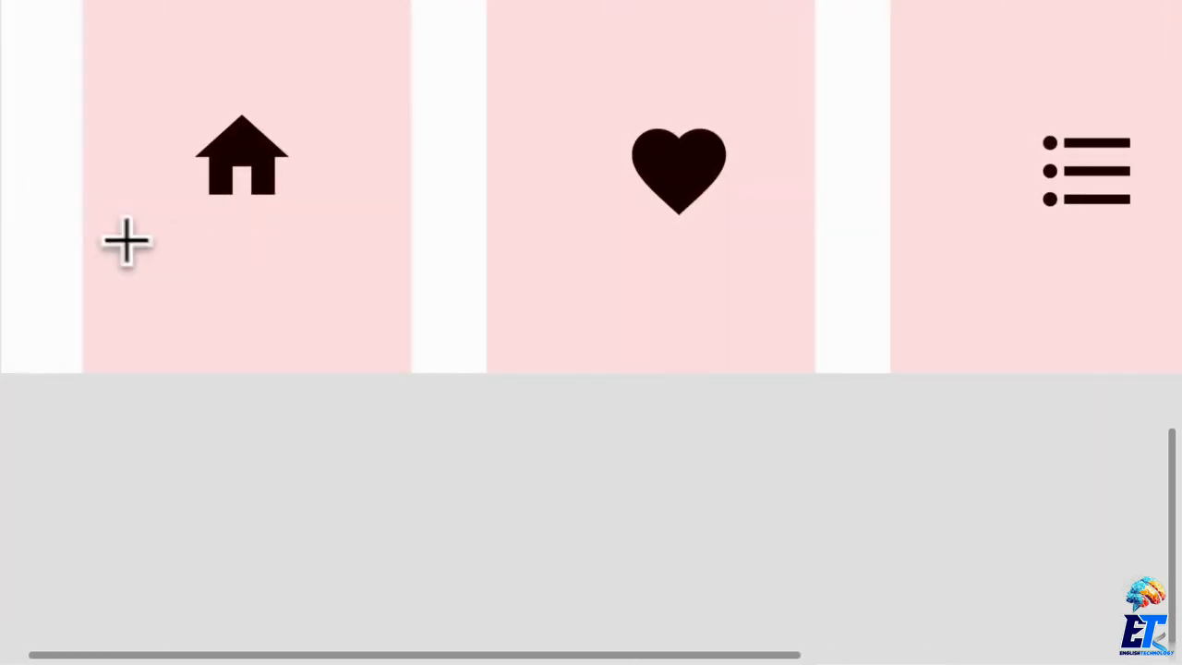
left_click_drag(83, 214, 412, 279)
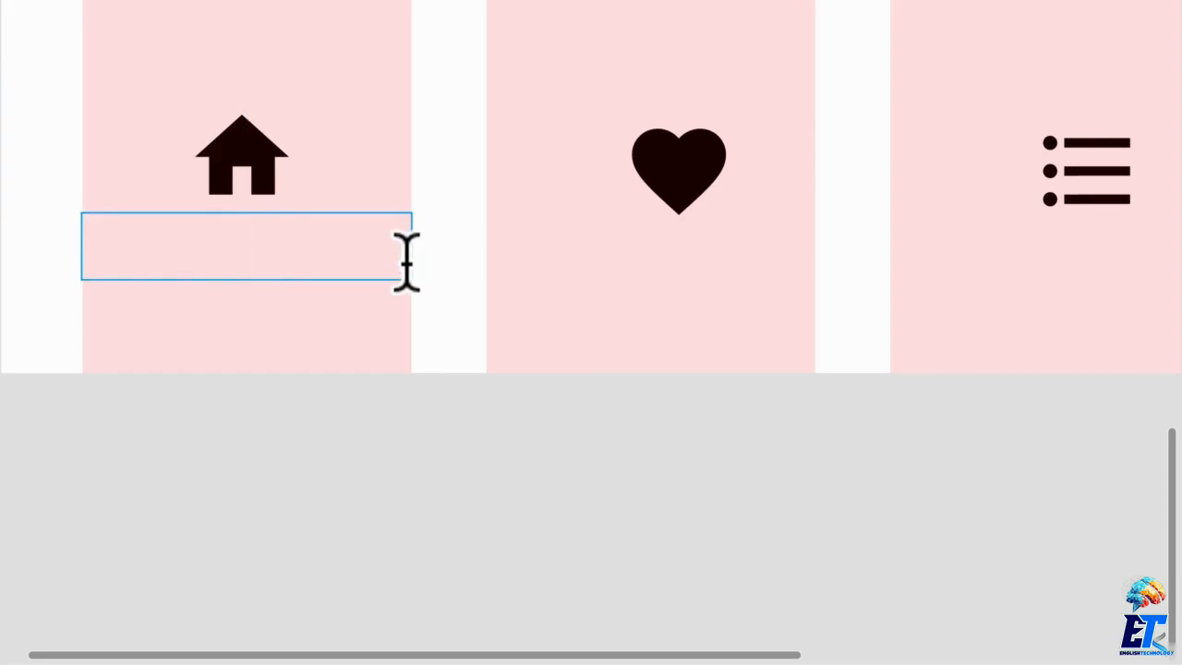
type("Home")
key("ctrl+a")
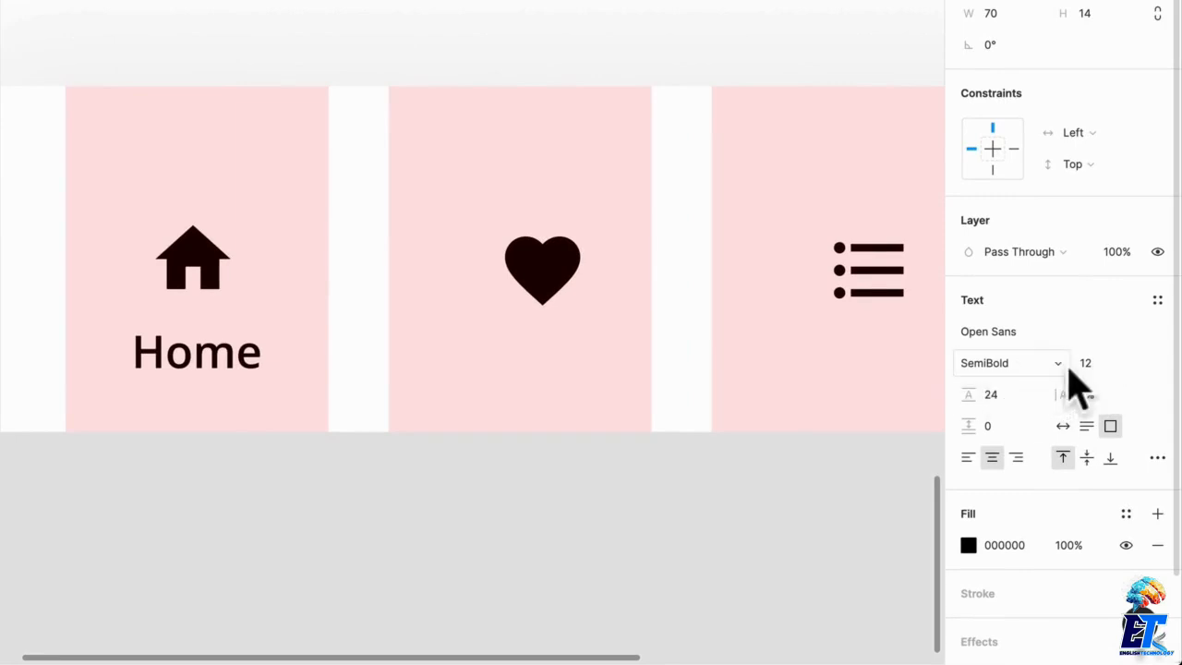
- Set the Home label's font size to 10 and its line height to 12
left_click(1099, 363)
type("10")
key("Return")
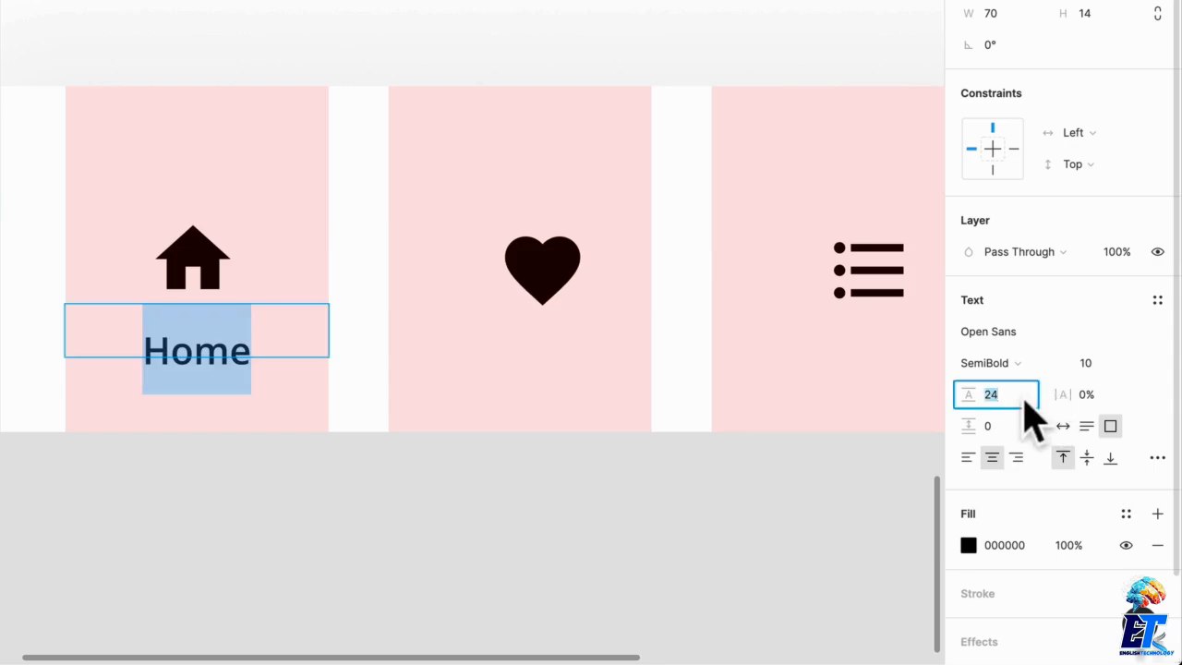
left_click(1024, 403)
type("12")
key("Return")
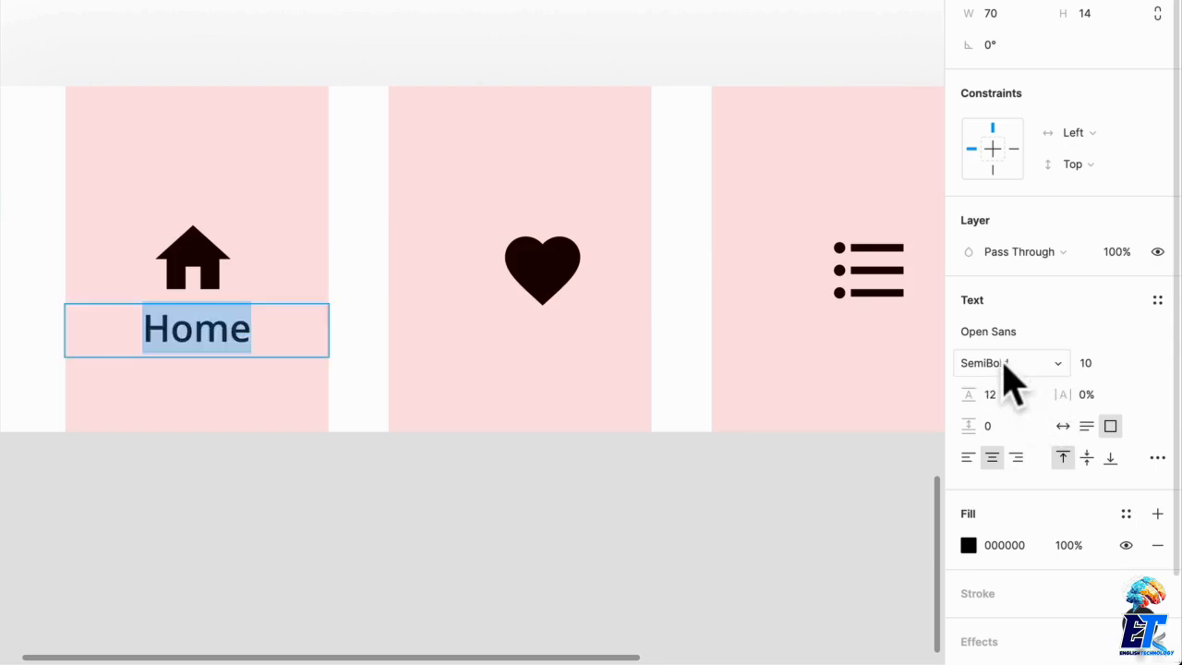
key("Escape")
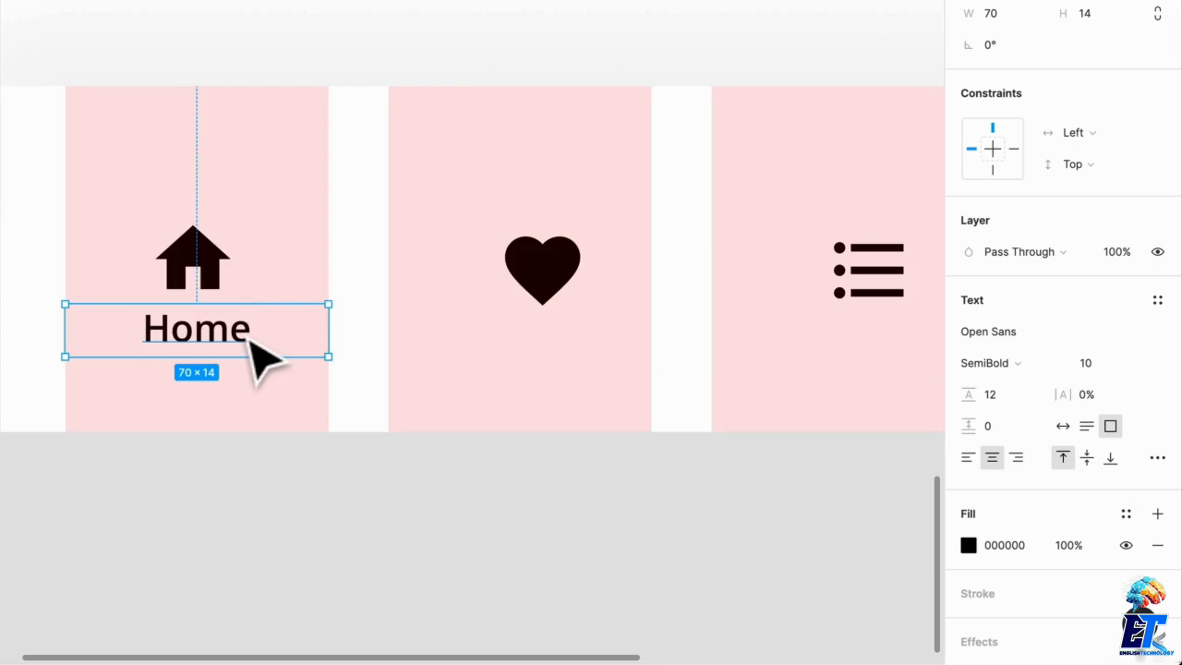
- Duplicate the Home label beneath the heart icon and set the original label's constraints to Left & Right and Bottom
left_click_drag(158, 327, 508, 353)
left_click(206, 342)
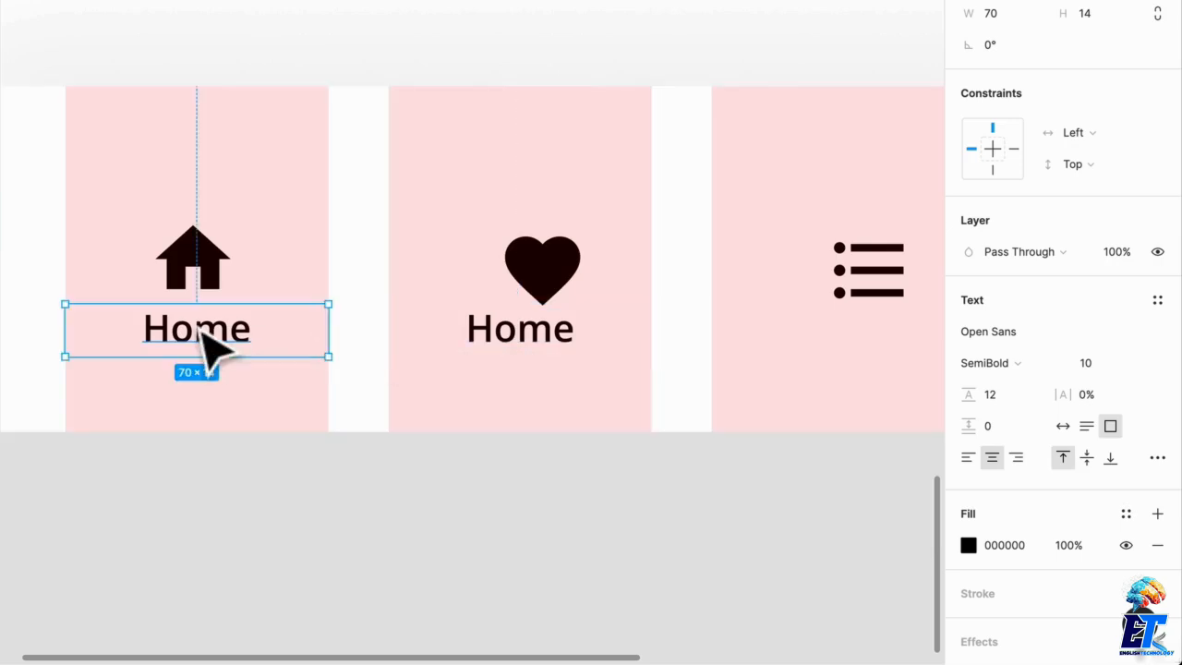
left_click(1014, 148, "shift")
left_click(992, 170)
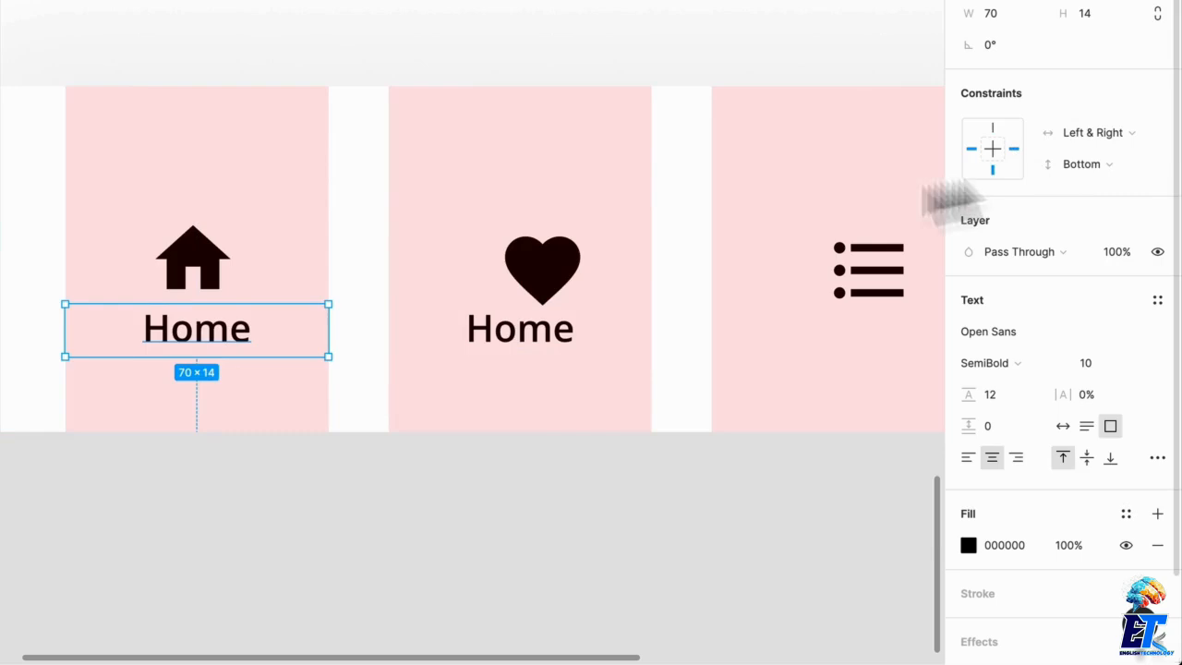
scroll(180, 208, "left", 1)
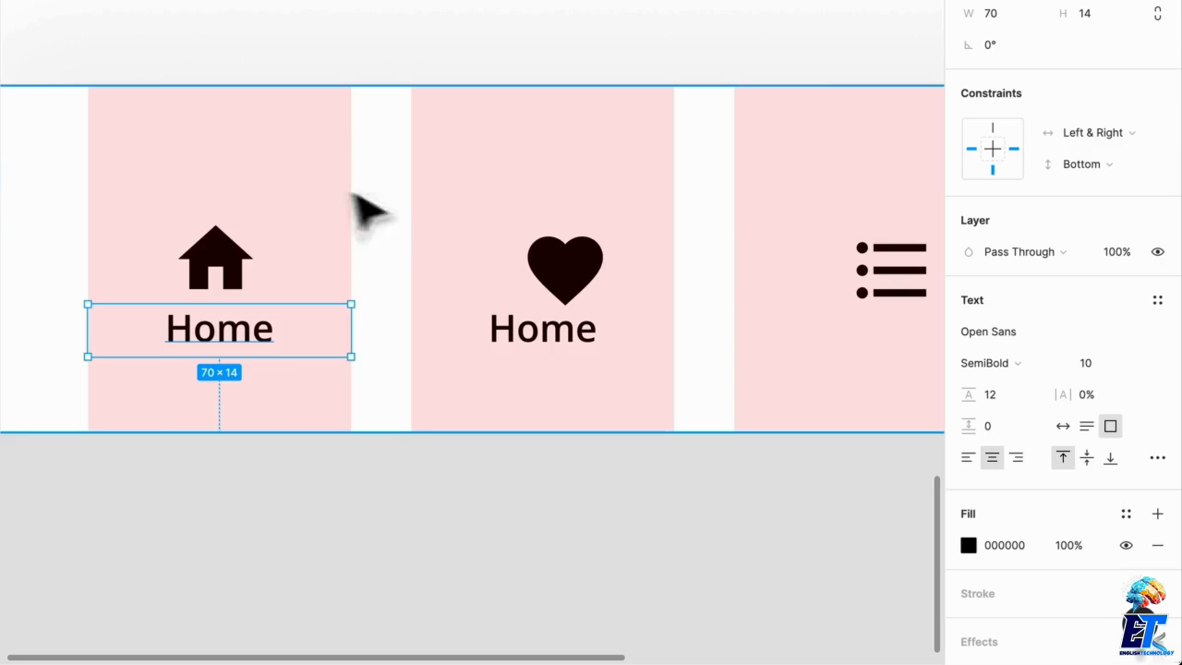
- Set the constraints of the label beneath the heart icon to Left & Right and Bottom, and change its text to "Wishlist"
scroll(628, 369, "right", 5)
left_click(370, 351)
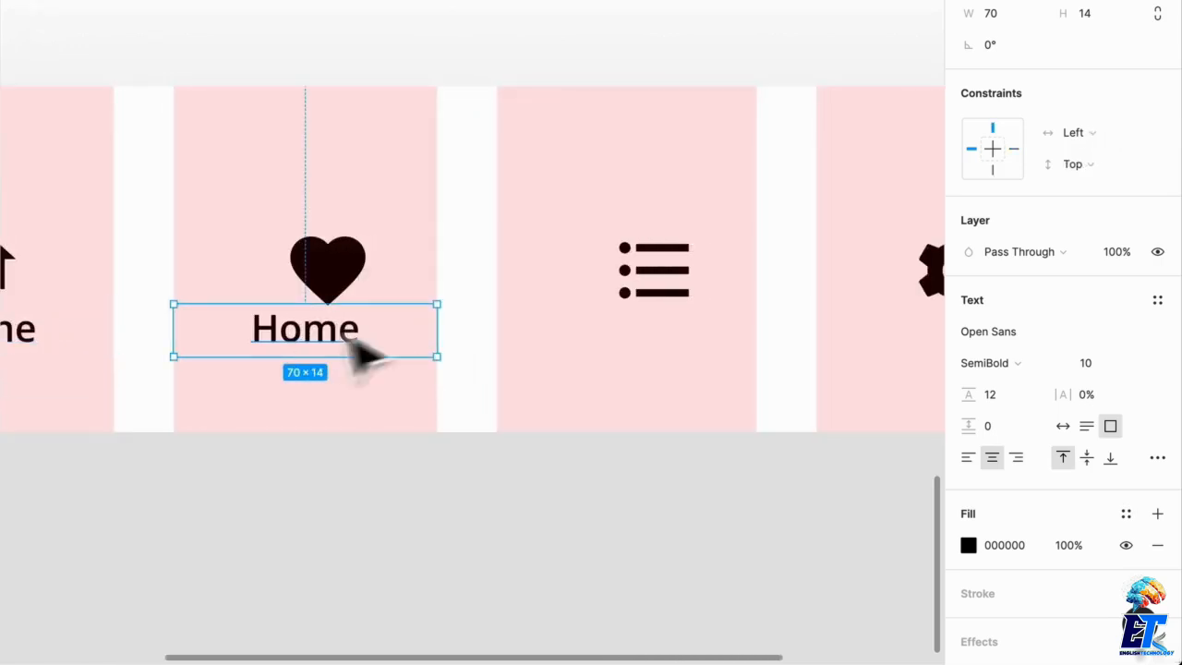
left_click(1014, 148, "shift")
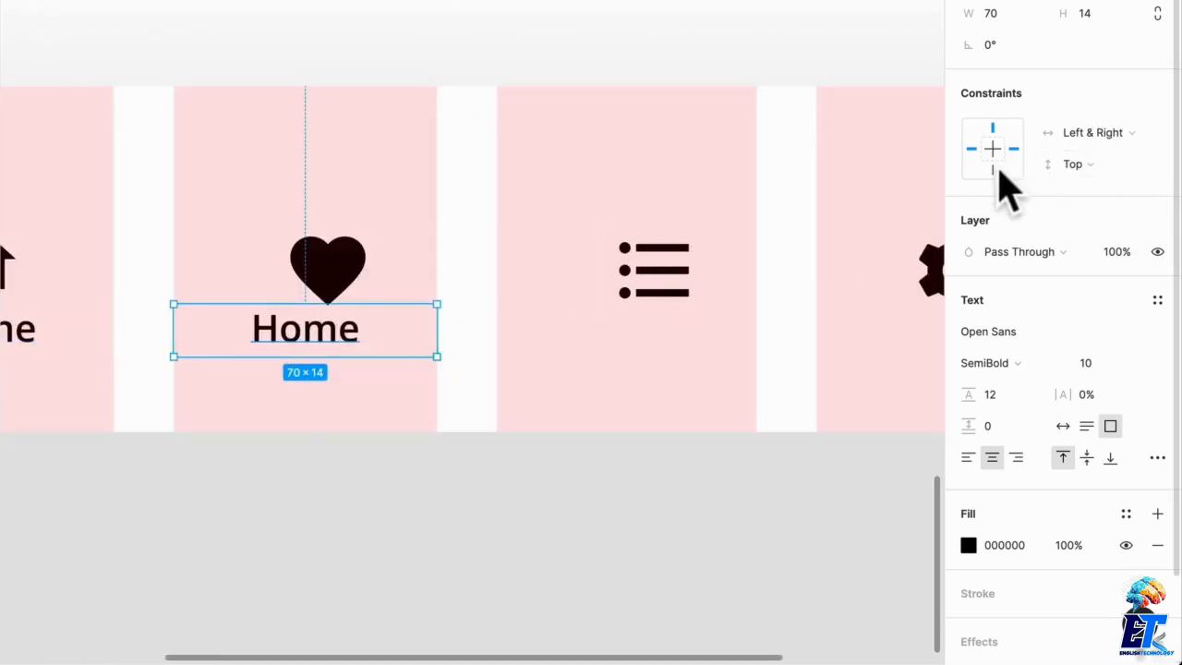
left_click(994, 130)
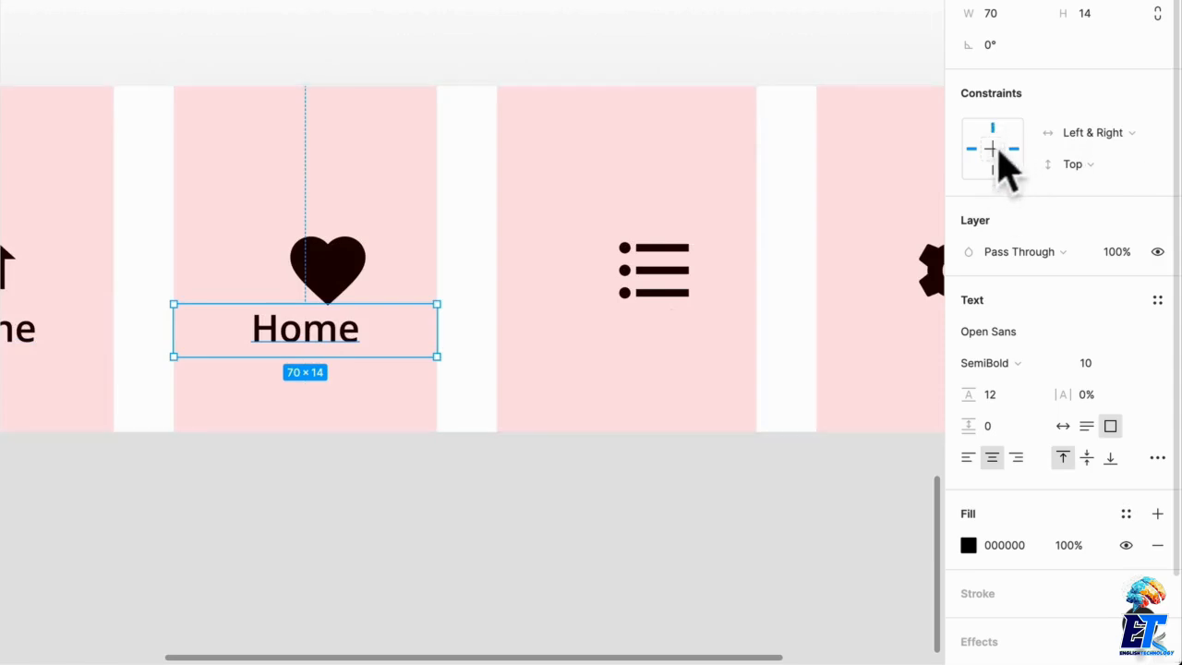
left_click(992, 170)
double_click(335, 328)
type("Wishlist")
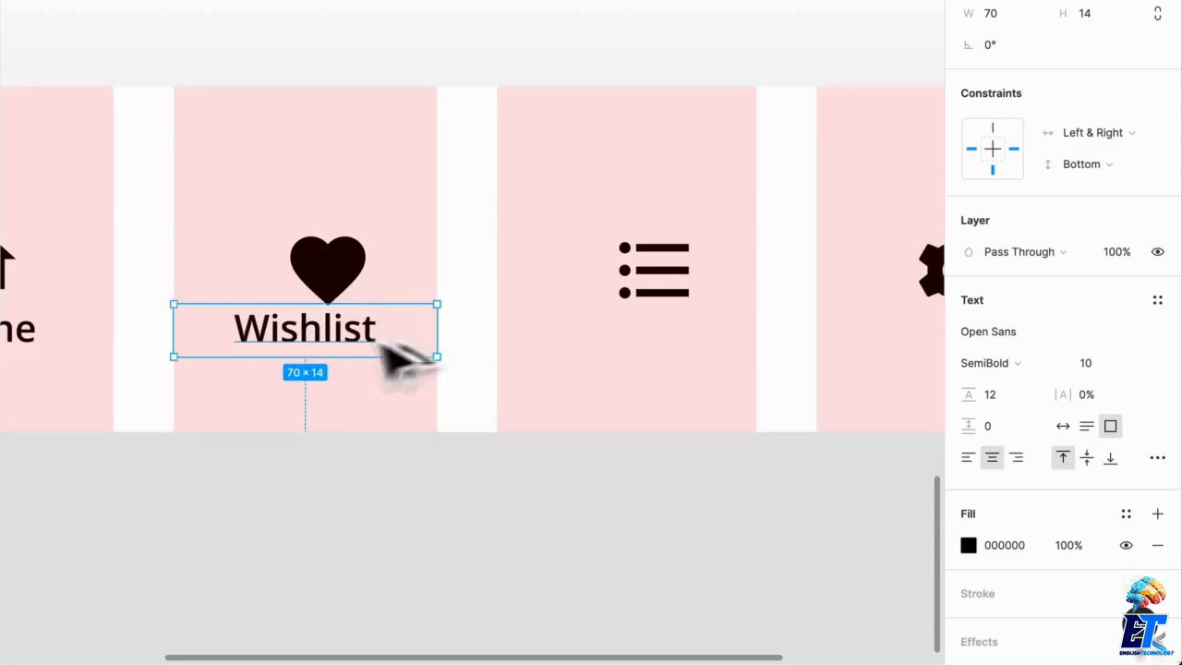
- Duplicate the Wishlist label beneath the list icon, fit the copy to the third column's width of 69, and change its text to "Orders"
left_click_drag(383, 342, 680, 358)
left_click_drag(760, 335, 756, 335)
scroll(741, 343, "right", 2)
double_click(563, 333)
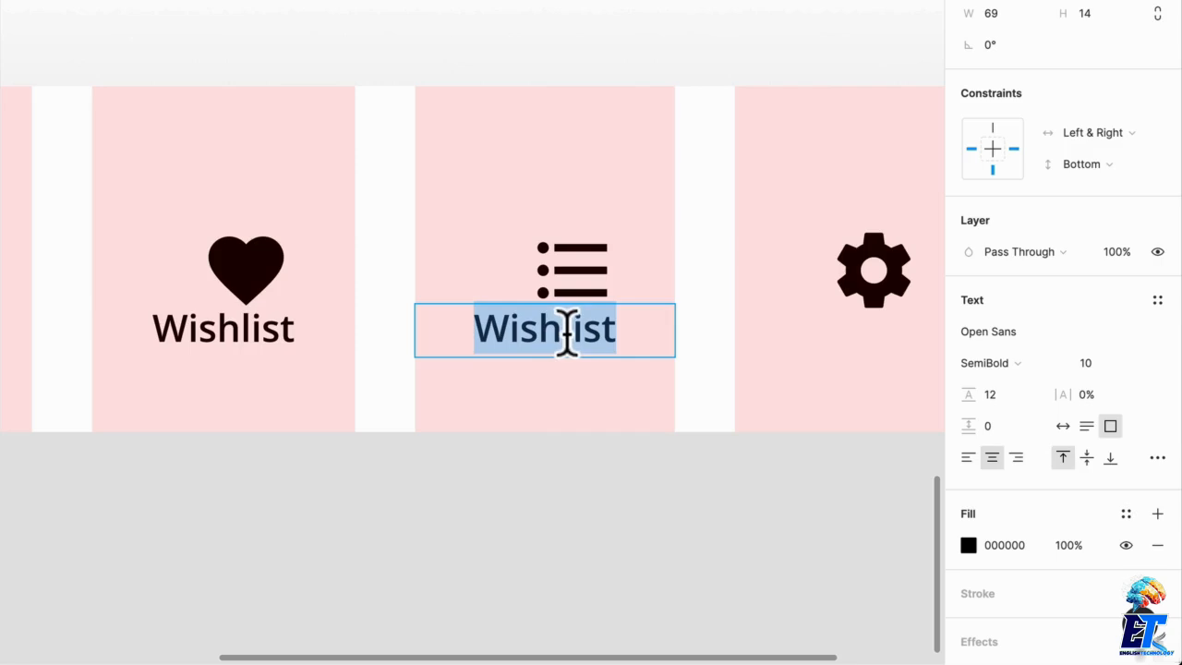
type("Orders")
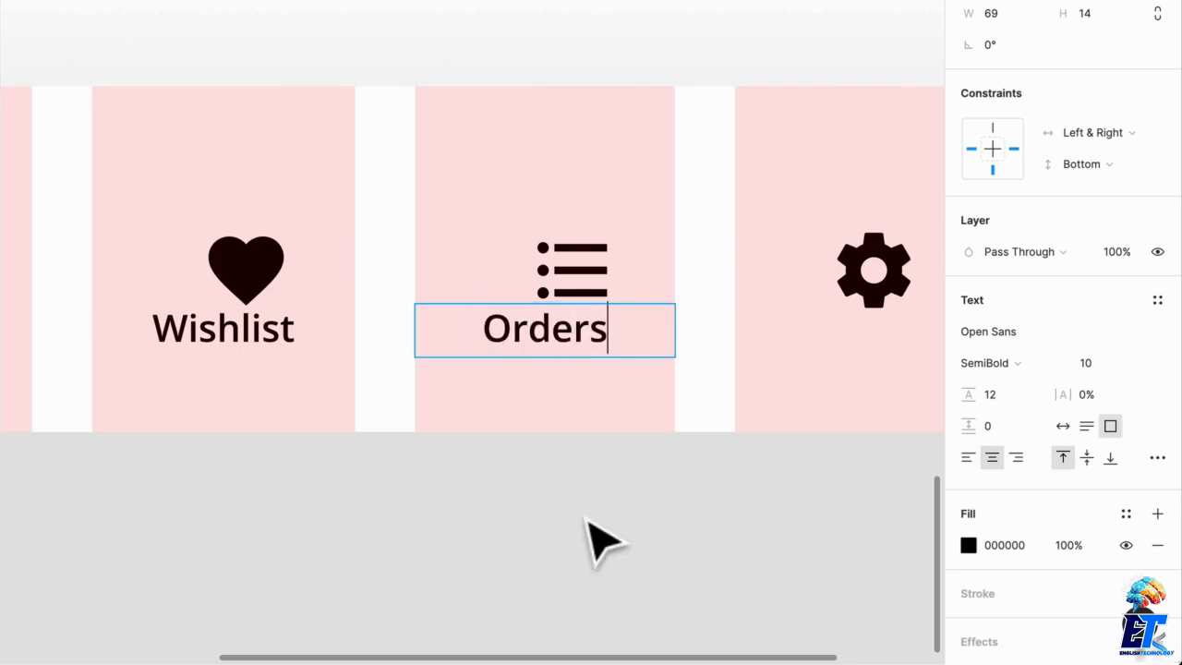
key("Escape")
- Duplicate the Orders label beneath the cog icon, fit it to the fourth column's width of 70, and change its text to "Settings"
scroll(595, 538, "right", 4)
left_click_drag(433, 345, 750, 376)
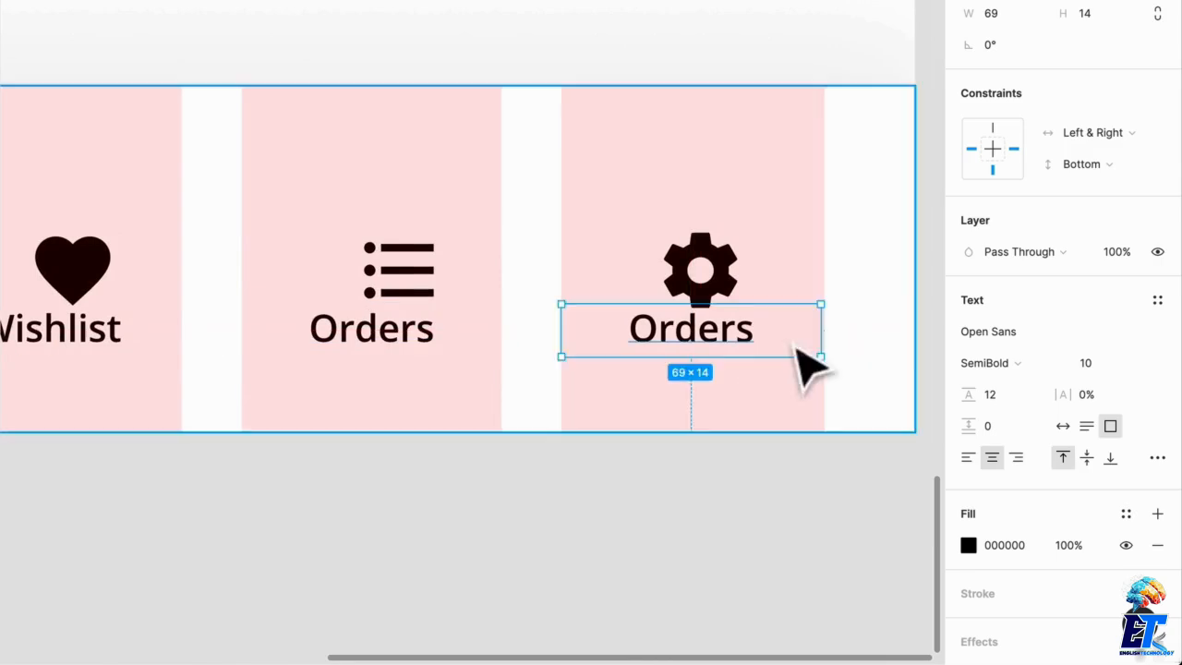
double_click(729, 332)
type("Settings")
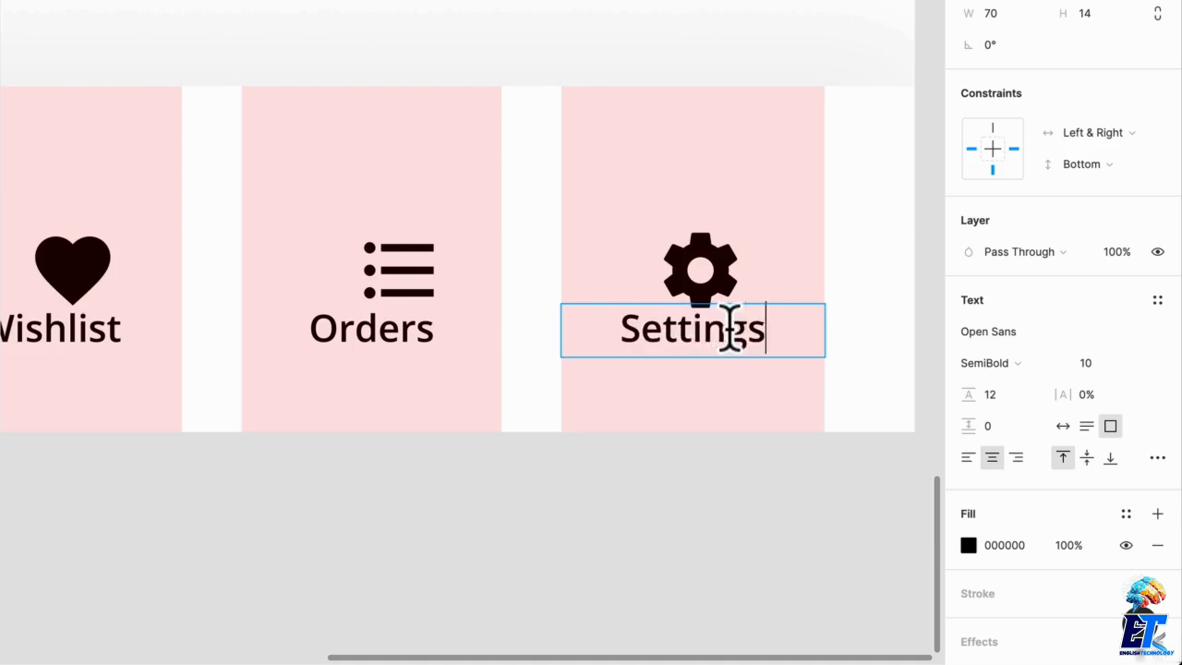
key("Escape")
left_click(607, 503)
- Select all four navigation icons together and move them up about 3 px, away from their labels
scroll(591, 496, "down", 5)
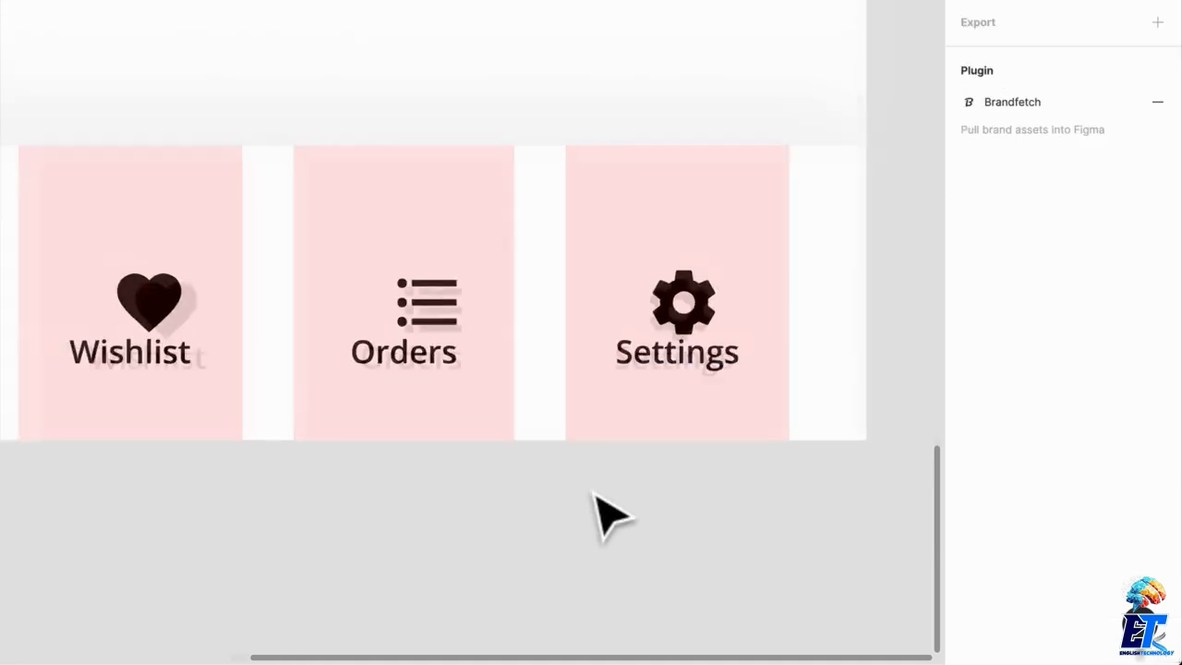
scroll(584, 493, "left", 2)
left_click(778, 389)
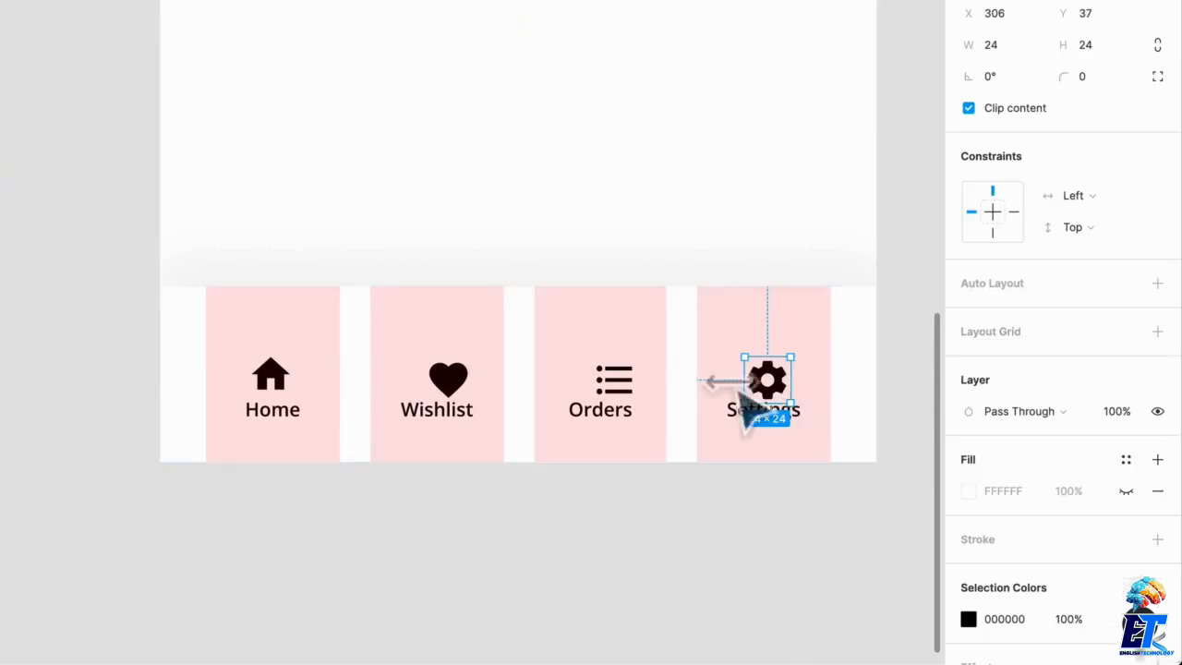
left_click(637, 386, "shift")
left_click(452, 384, "shift")
left_click(280, 378, "shift")
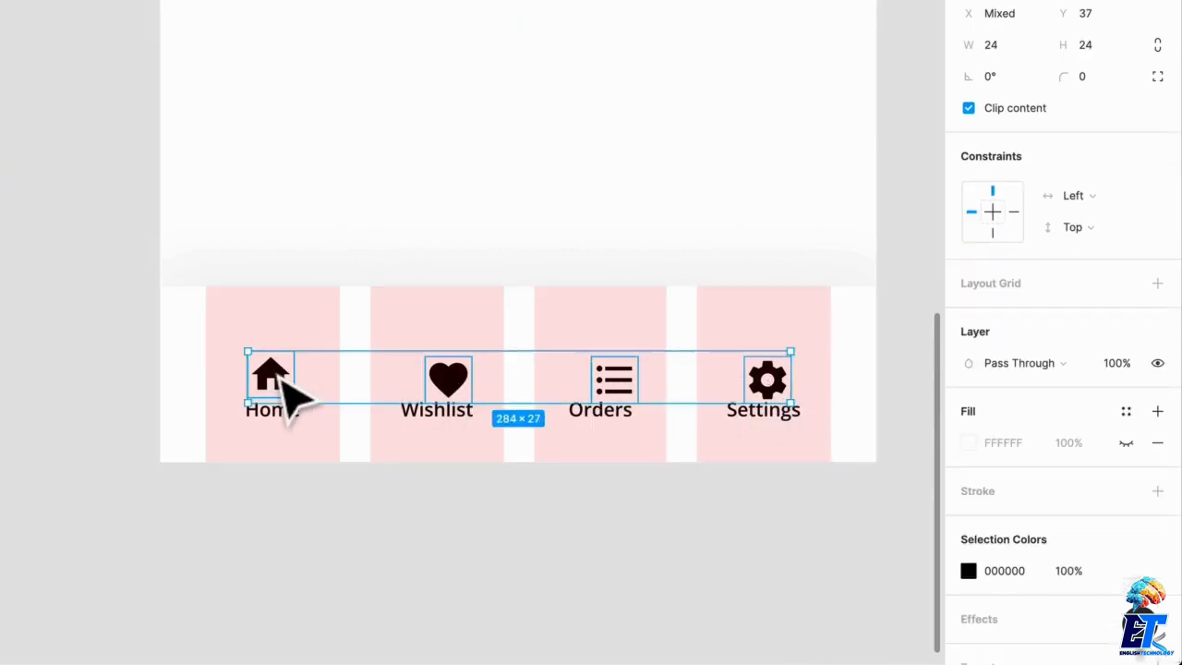
left_click_drag(288, 377, 288, 372)
key("Escape")
left_click(451, 381)
key("Escape")
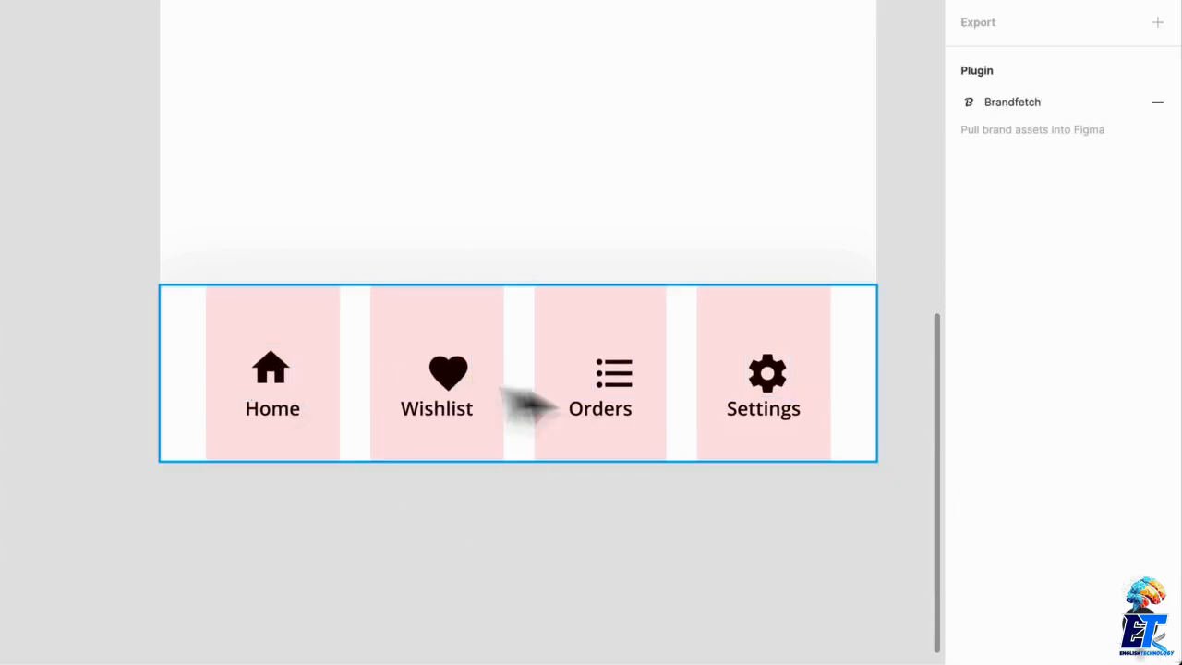
- Align the four navigation icons with each other by their vertical centers
left_click(633, 396)
left_click(628, 386)
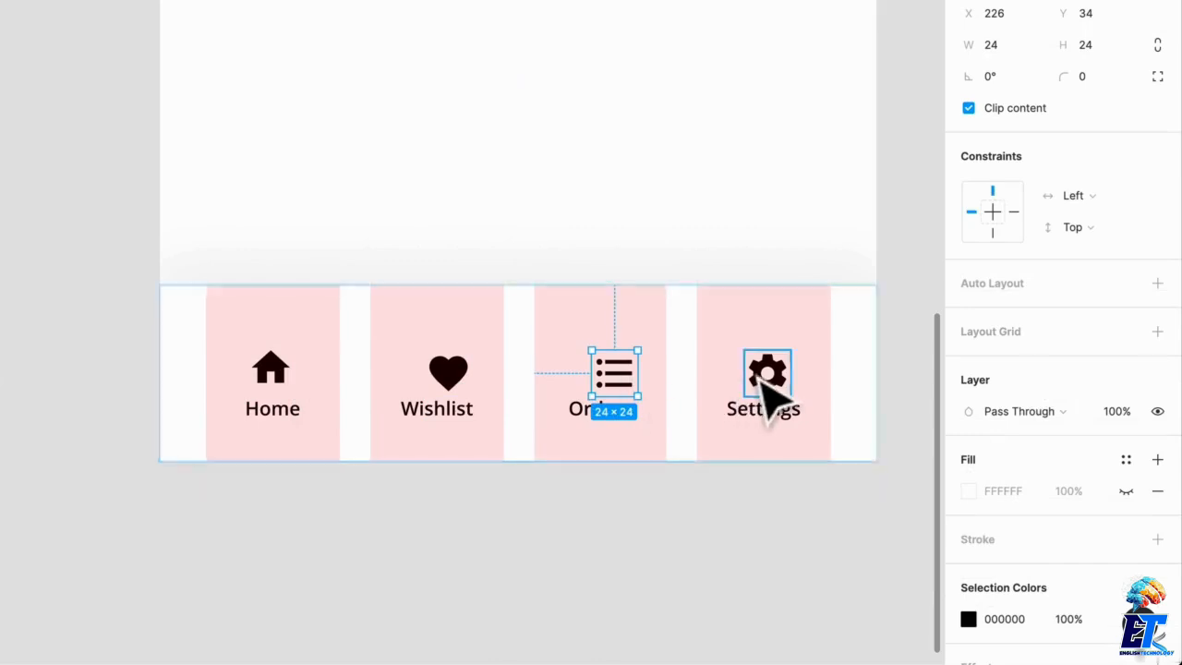
left_click(765, 379, "shift")
left_click(452, 377, "shift")
left_click(286, 368, "shift")
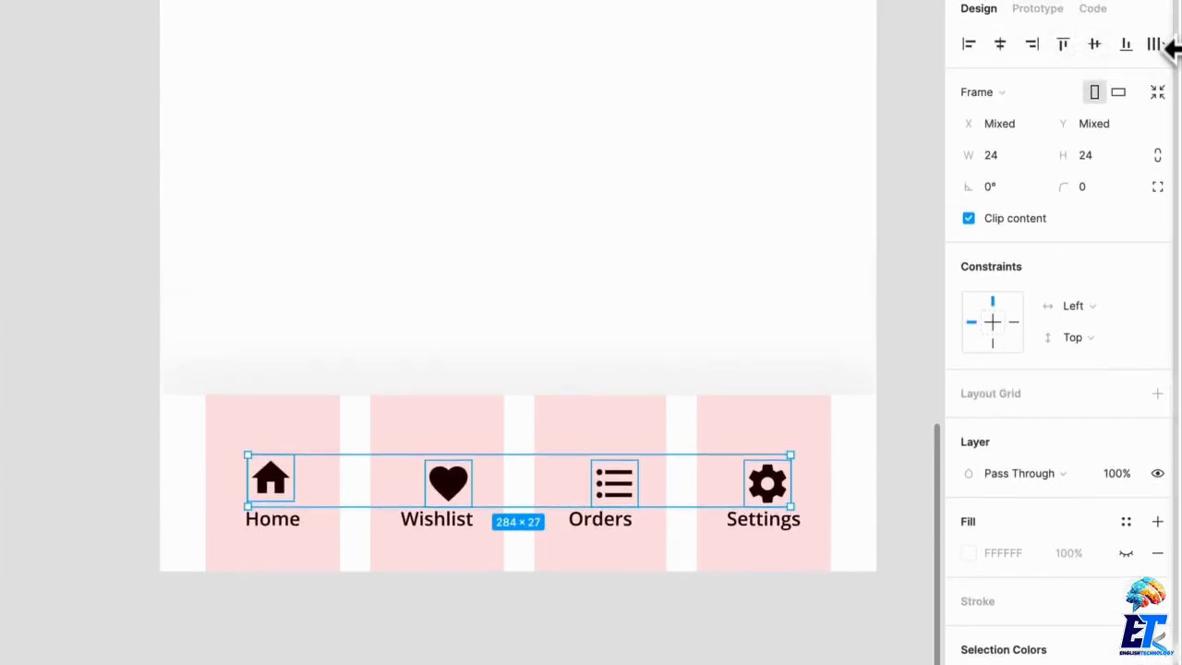
left_click(1093, 44)
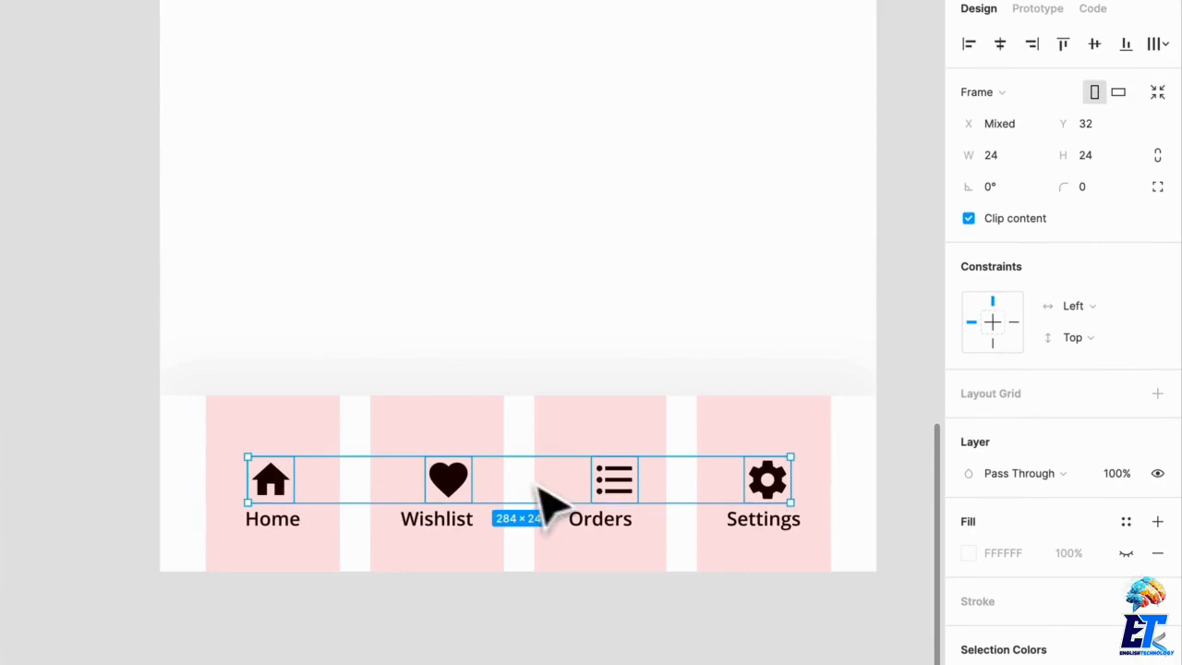
left_click(706, 604)
- Shift the icons horizontally so that each one is centered above its label in its column
scroll(567, 503, "up", 3)
left_click(671, 476)
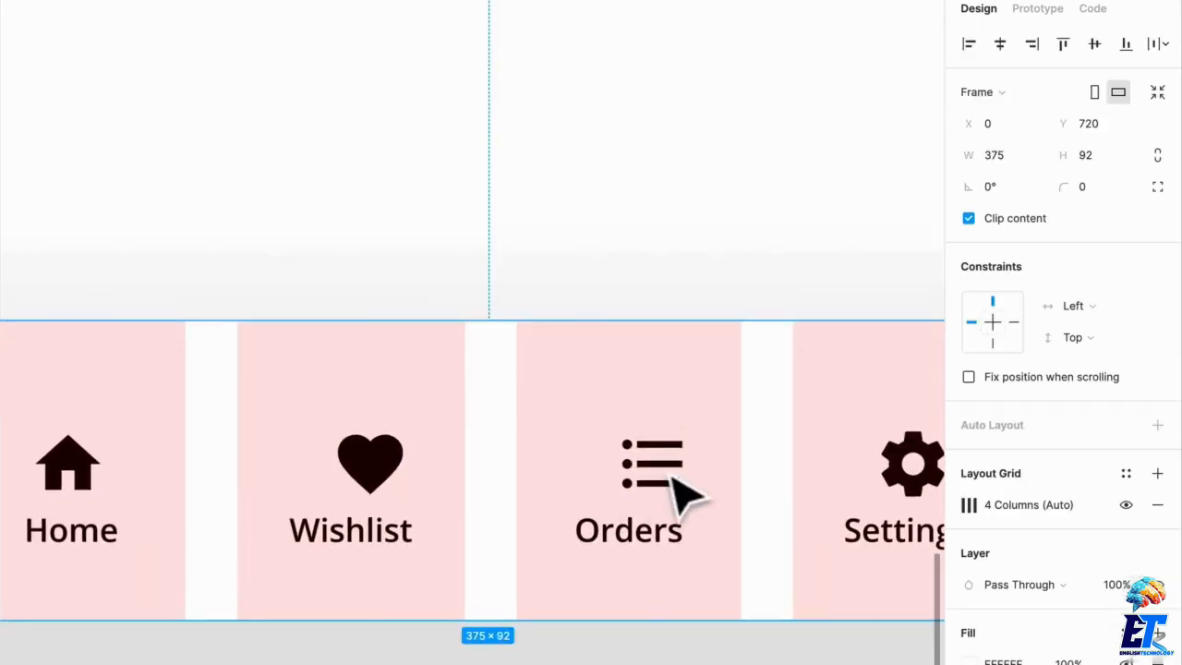
left_click(683, 482)
left_click_drag(680, 487, 665, 480)
scroll(680, 491, "right", 3)
left_click(680, 489)
scroll(671, 489, "left", 5)
left_click_drag(399, 474, 401, 473)
scroll(402, 472, "down", 3)
scroll(459, 482, "right", 2)
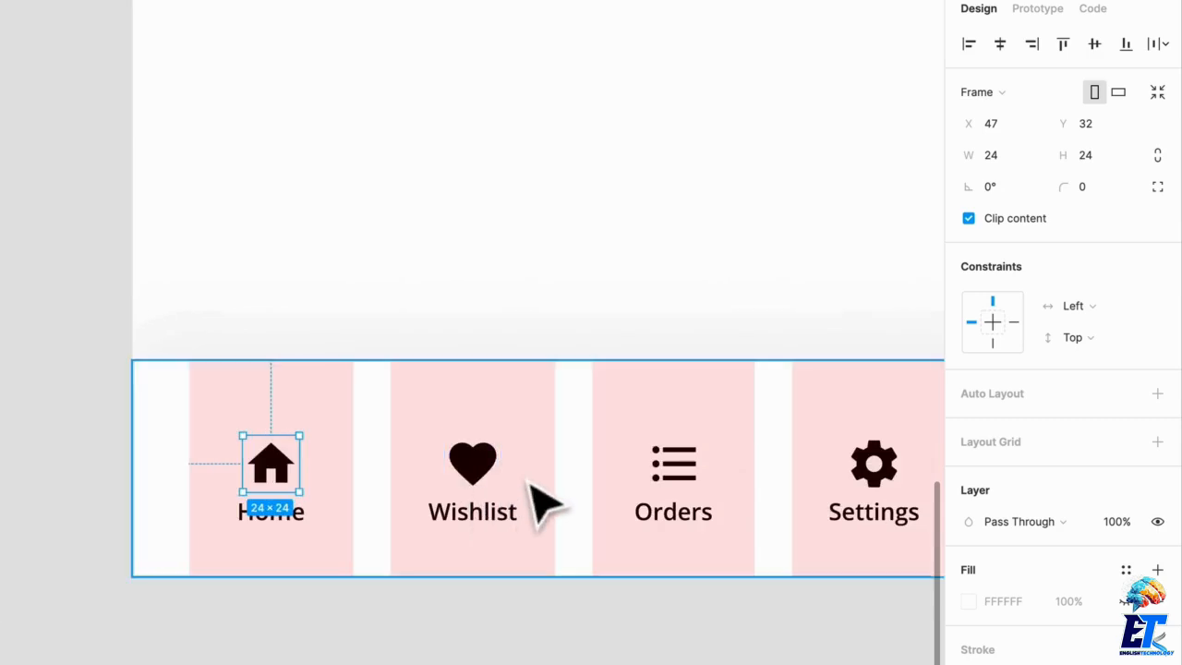
- Move all four icons up together to Y 29 and hide the layout grid
scroll(528, 481, "down", 3)
scroll(528, 481, "right", 2)
left_click(676, 471)
left_click(545, 471, "shift")
left_click(409, 471, "shift")
left_click(283, 467, "shift")
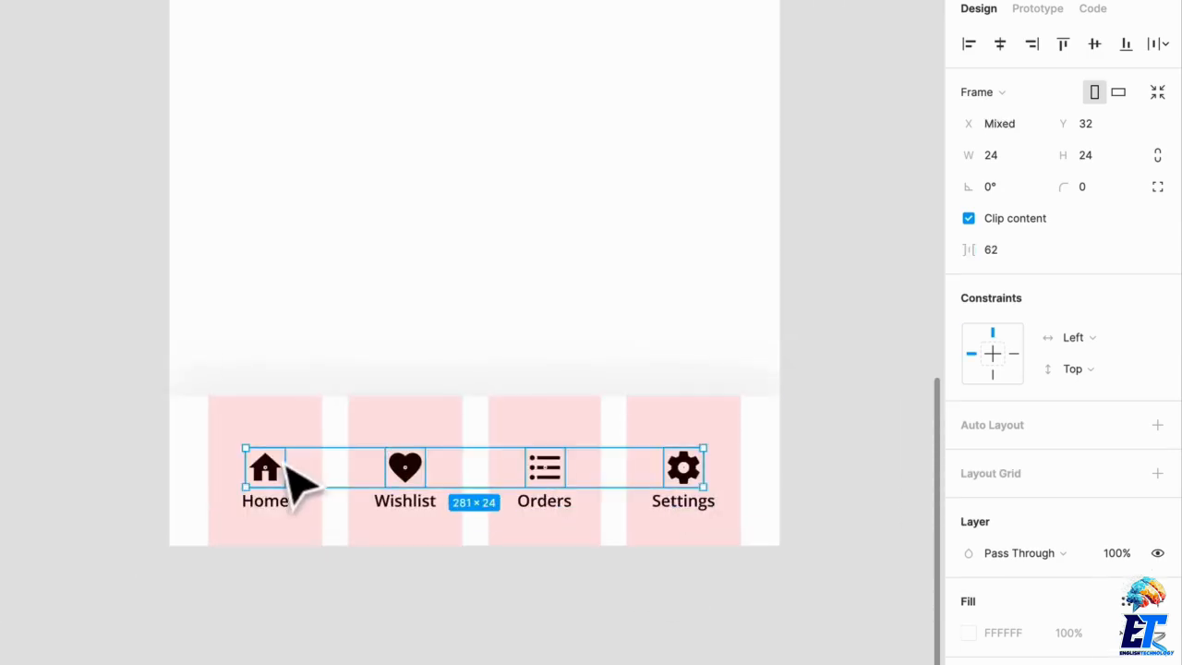
left_click_drag(282, 466, 283, 460)
key("ctrl+g")
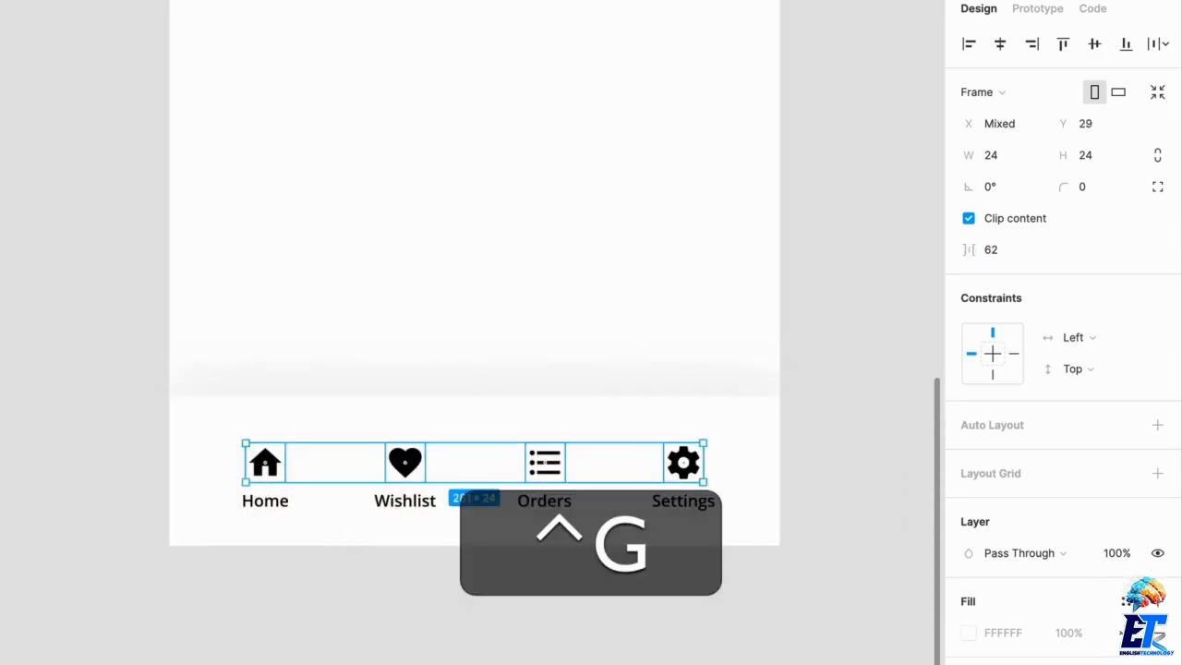
left_click(591, 565)
- Set the layer opacity of the Wishlist, Orders and Settings icons and labels to 20%, leaving out the Home pair
double_click(695, 469)
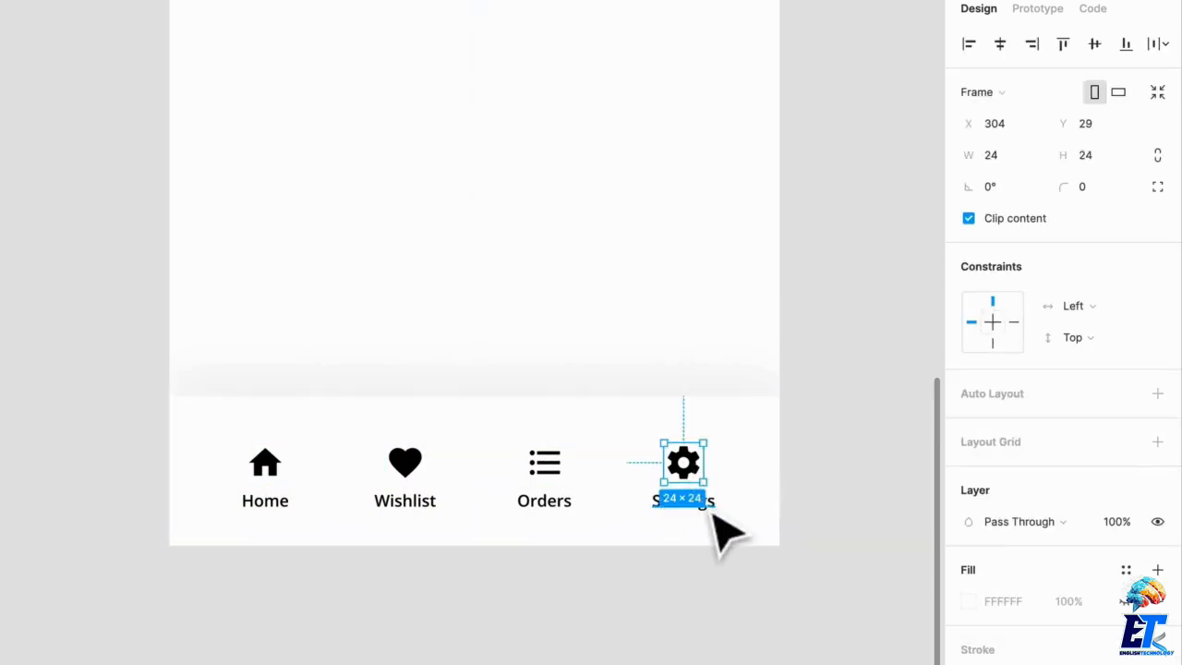
left_click(707, 506, "shift")
left_click(548, 489, "shift")
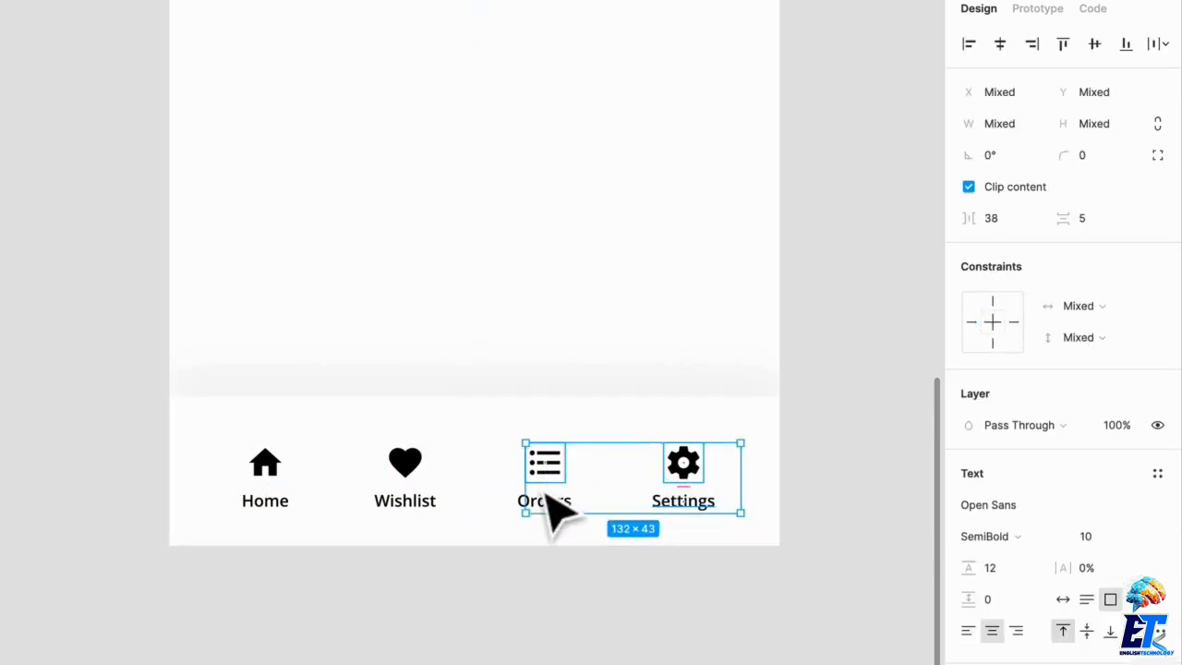
left_click(411, 469, "shift")
left_click(421, 506, "shift")
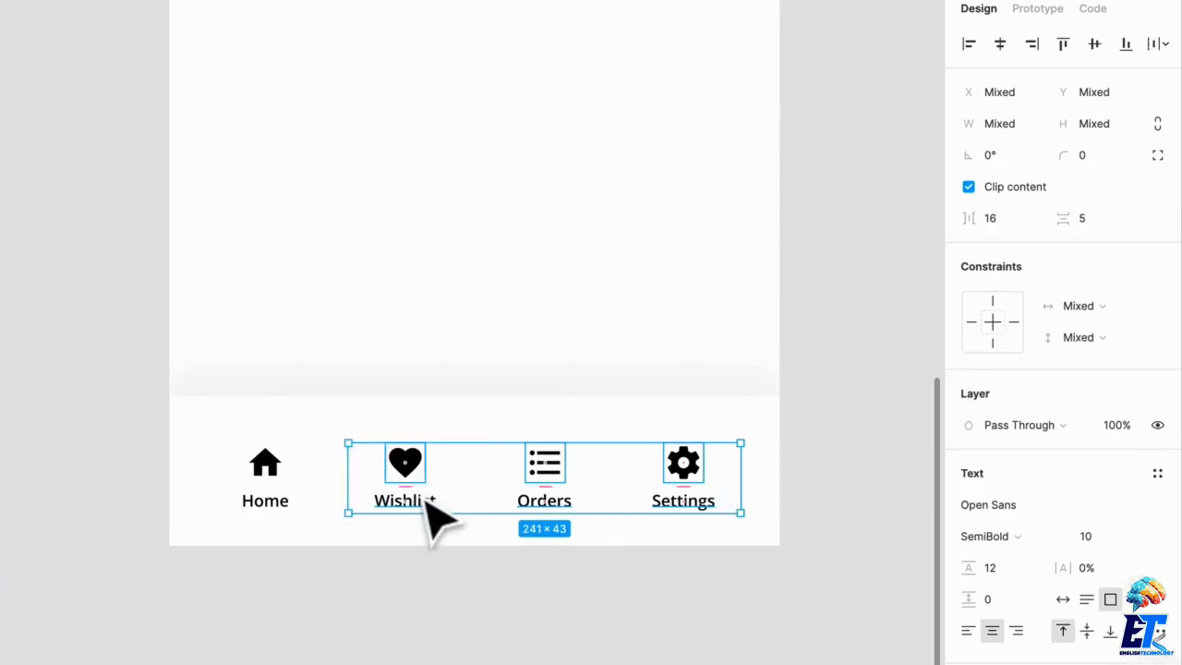
scroll(1081, 591, "down", 4)
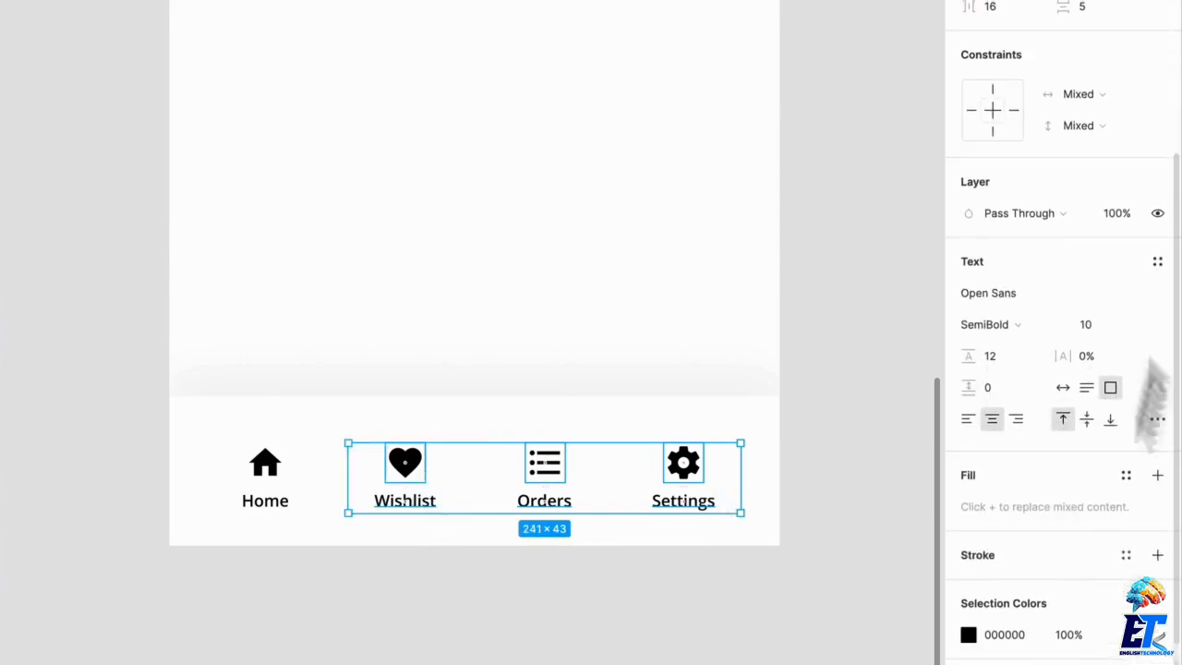
left_click(1116, 213)
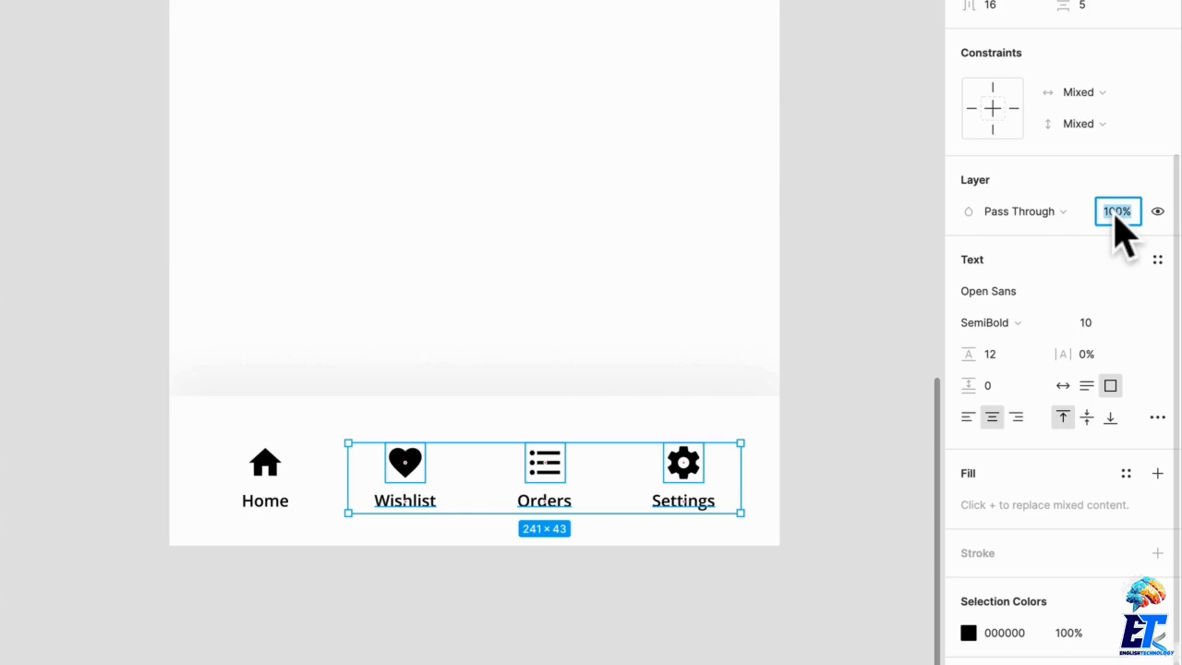
type("20")
key("Return")
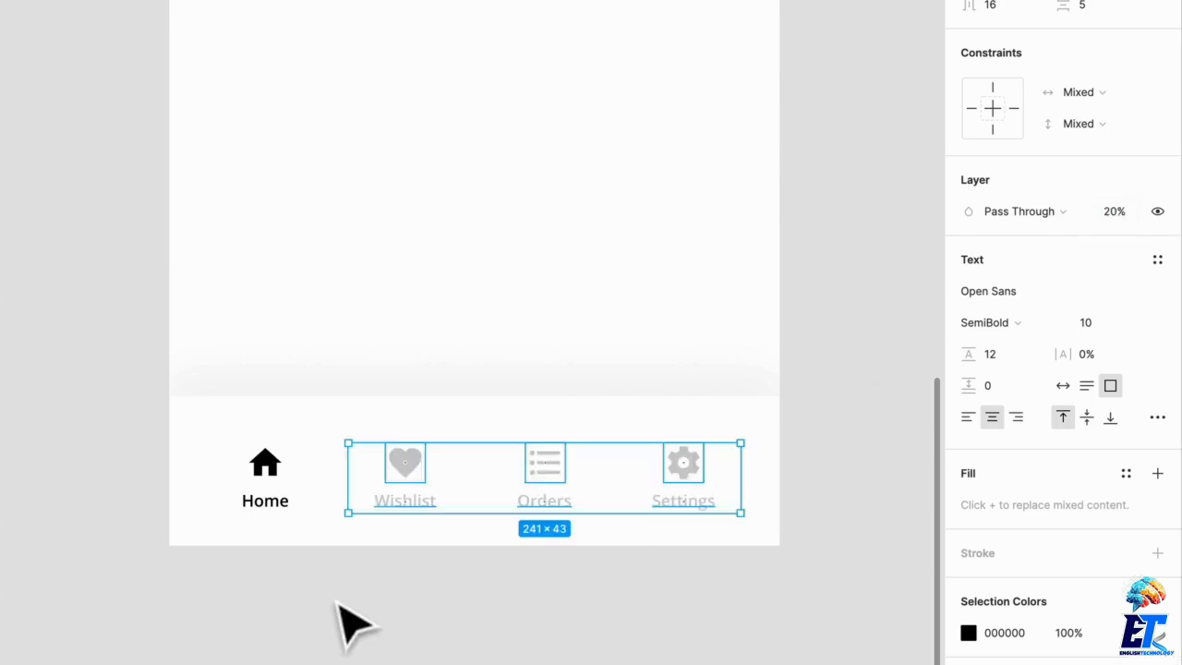
left_click(341, 611)
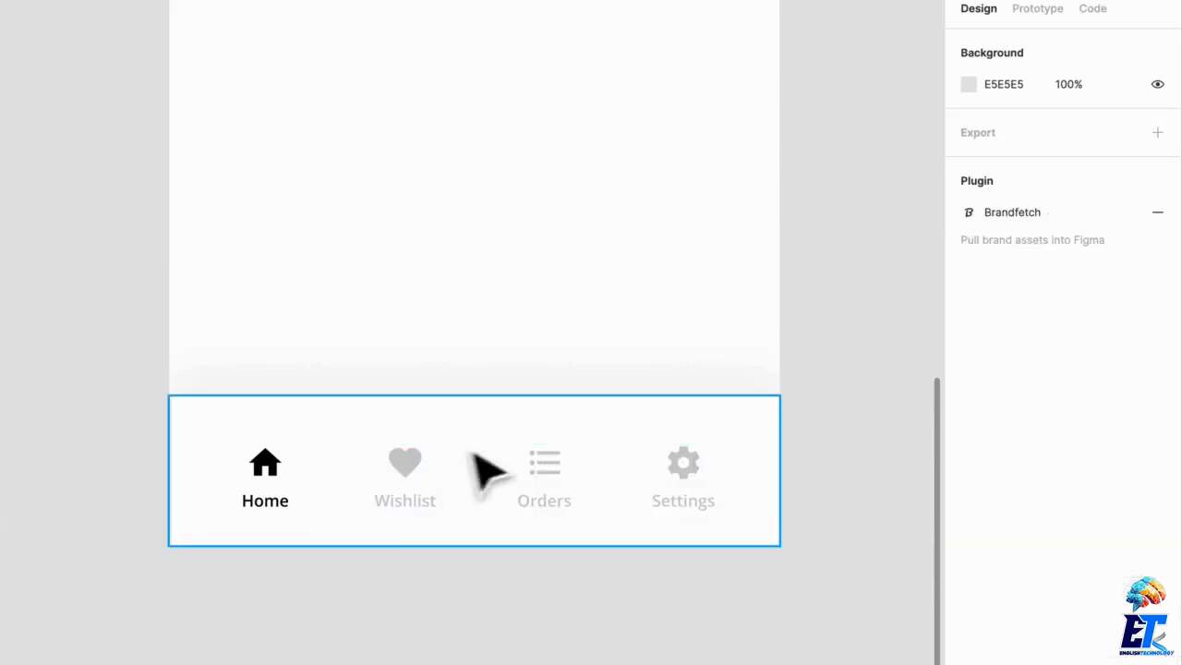
- Set the constraints of the cog, list, heart and home icons to Center, one icon after another
left_click(700, 477)
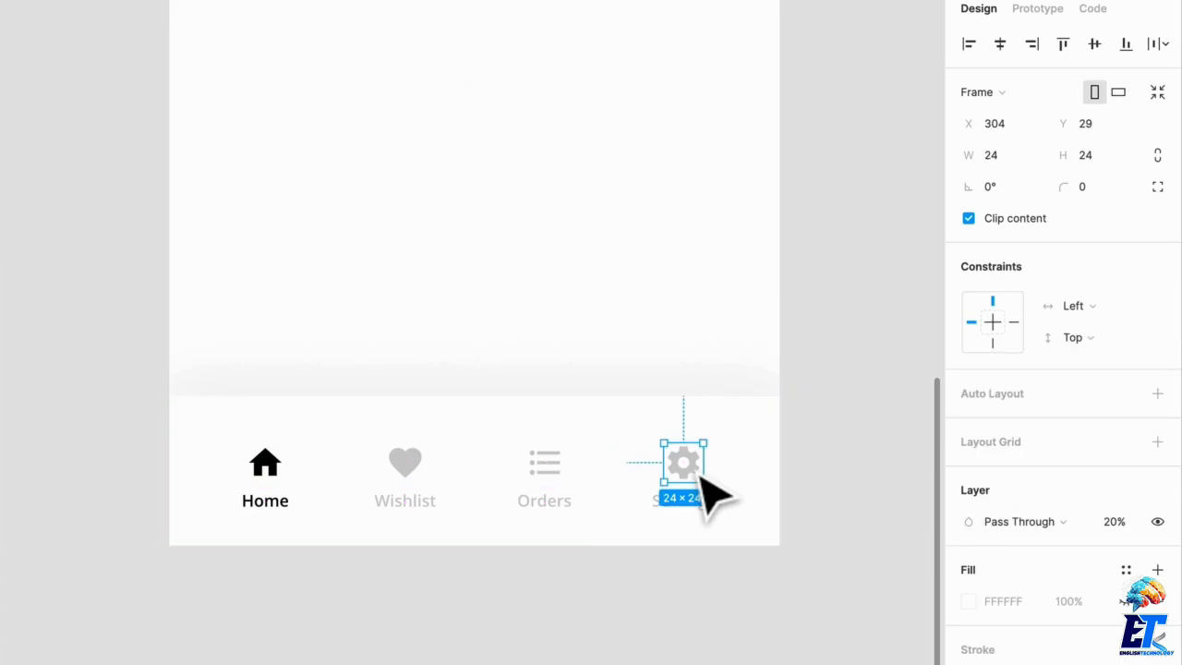
left_click(1003, 321)
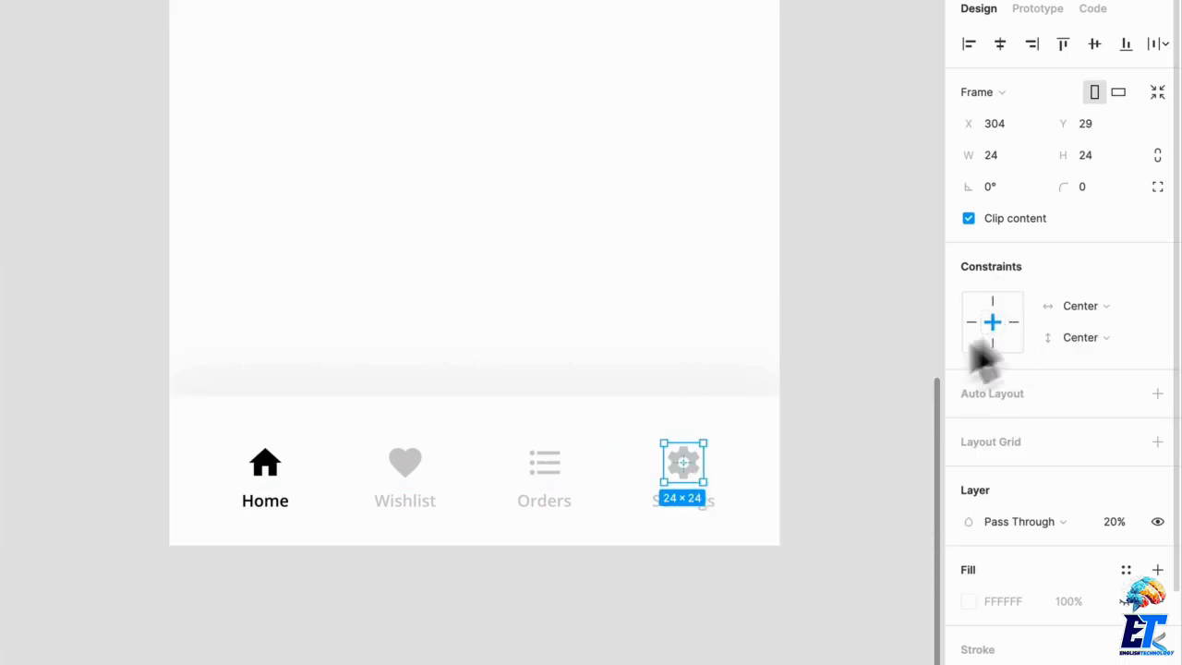
left_click(546, 462)
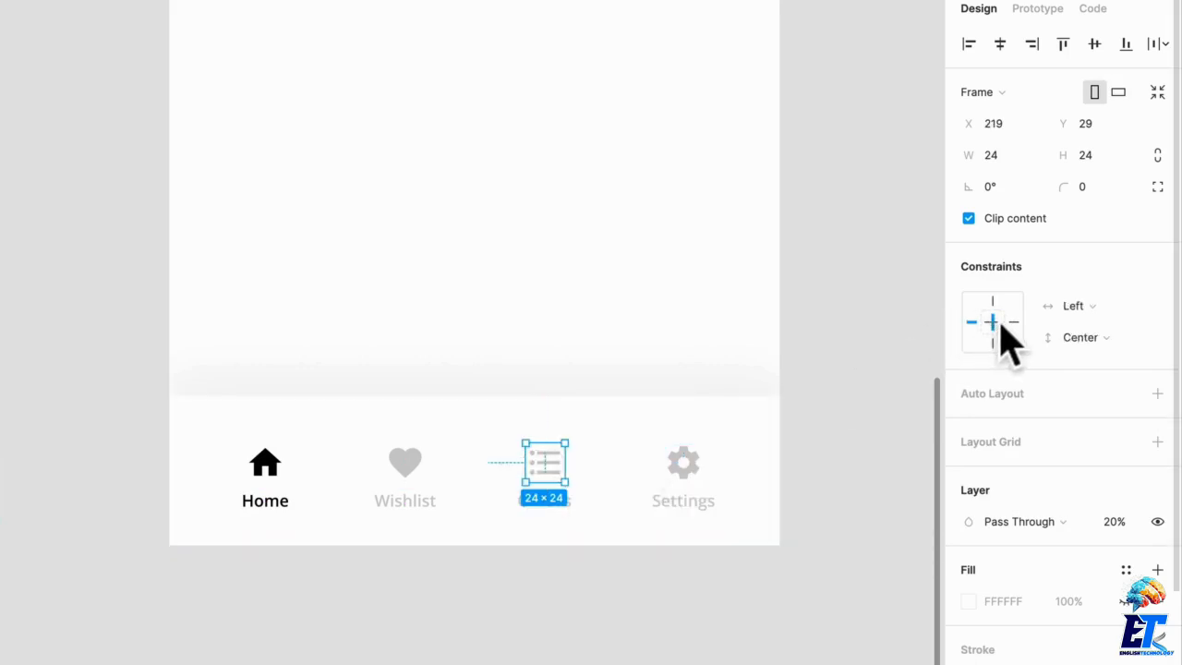
left_click(411, 463)
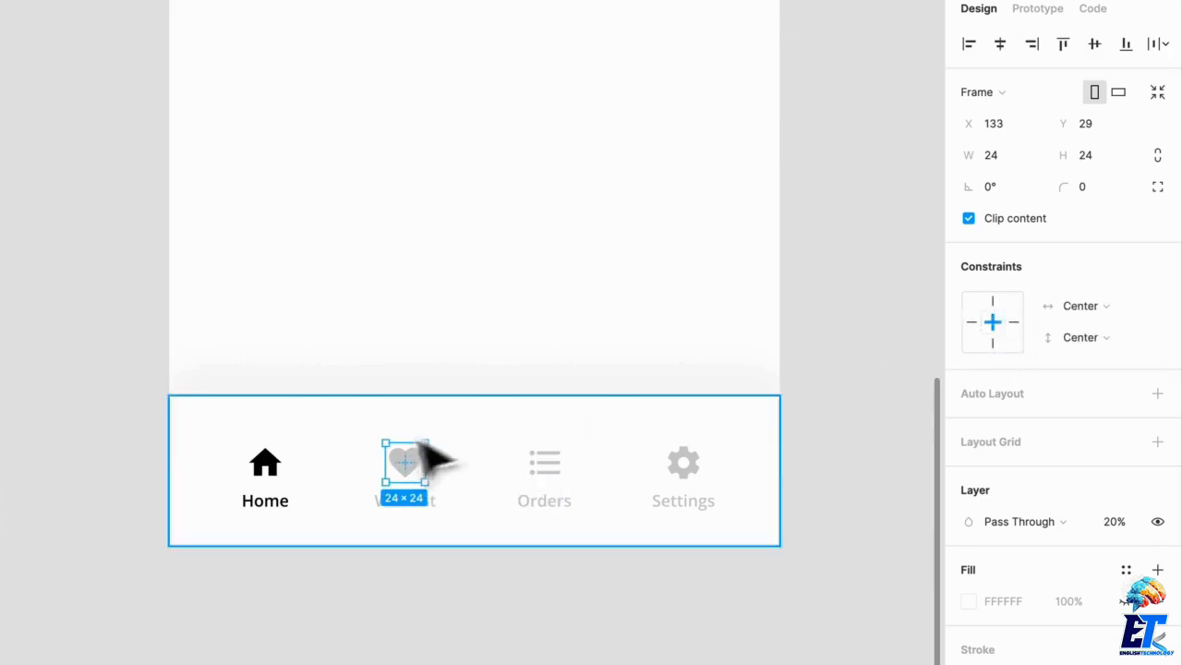
left_click(270, 469)
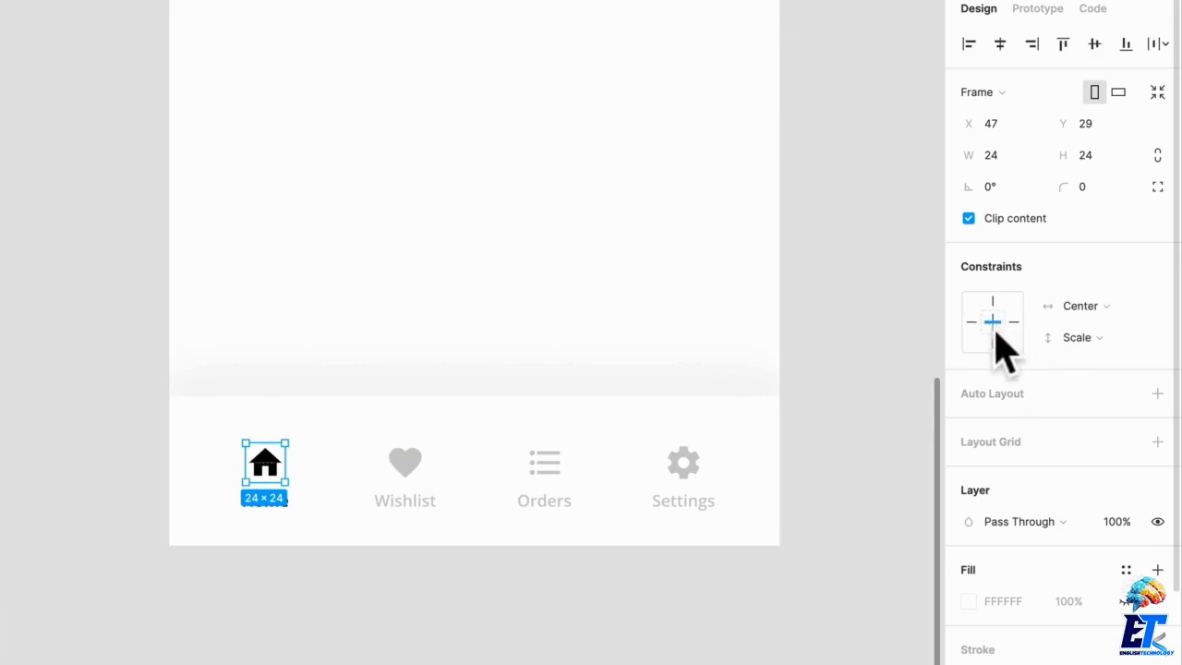
left_click(509, 591)
- Try resizing the width of the iPhone 11 Pro / X - 1 frame
scroll(517, 572, "down", 3, "ctrl")
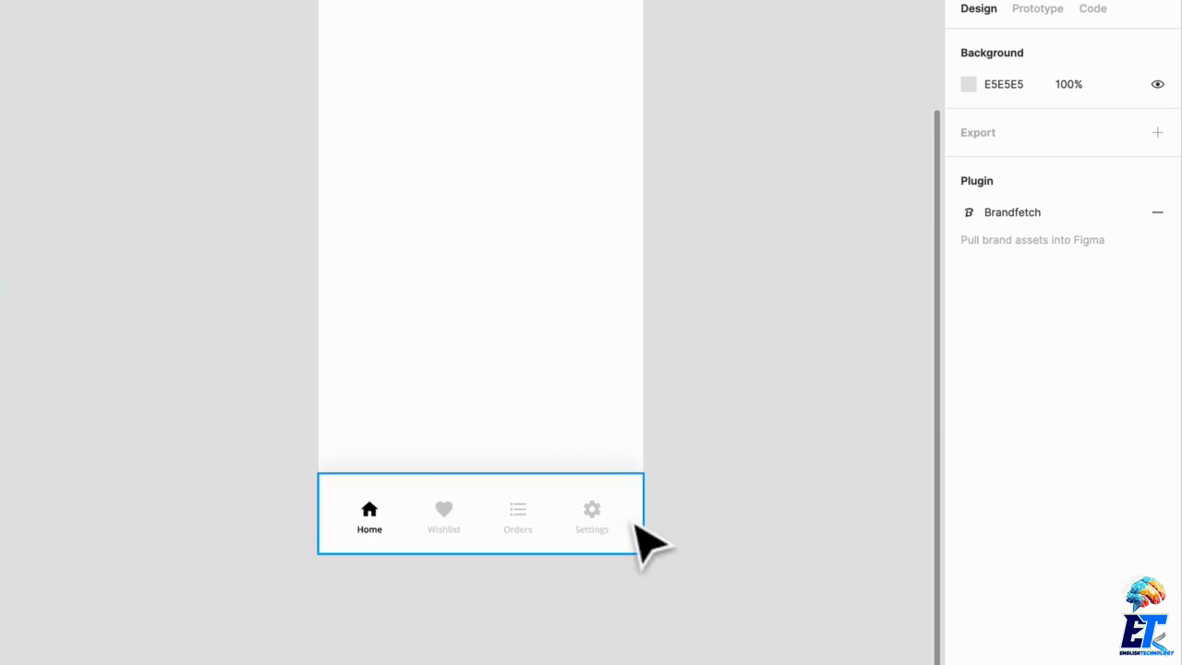
scroll(628, 498, "right", 2)
scroll(462, 351, "up", 5)
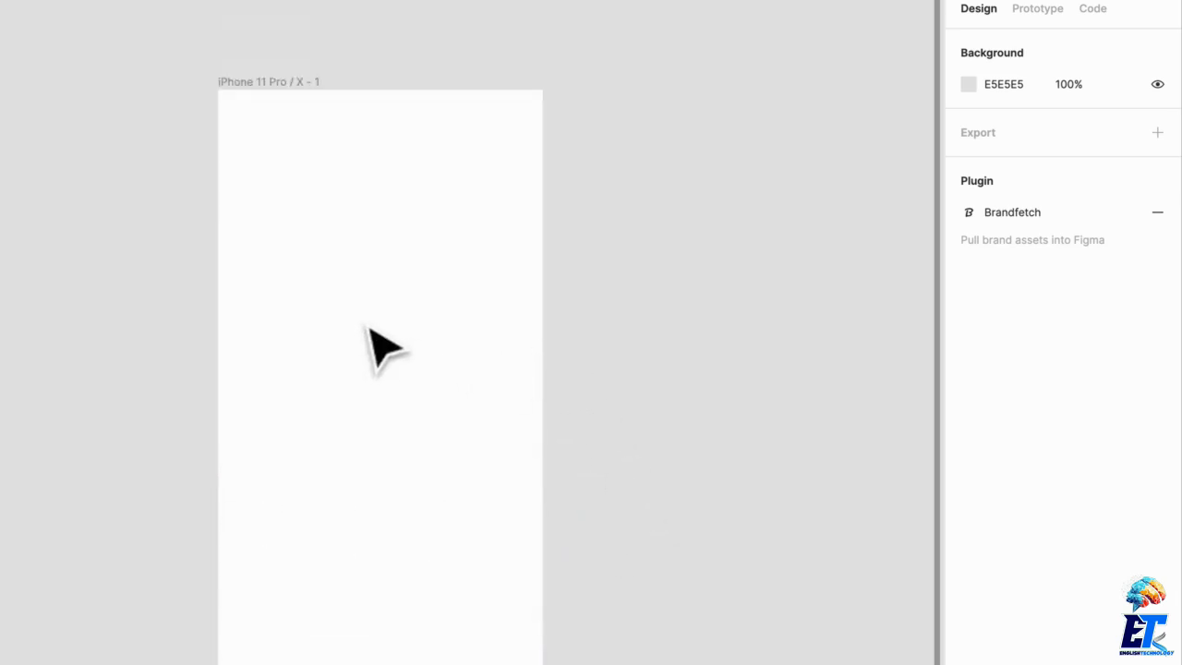
left_click(295, 150)
scroll(433, 388, "down", 5)
scroll(483, 422, "up", 5, "ctrl")
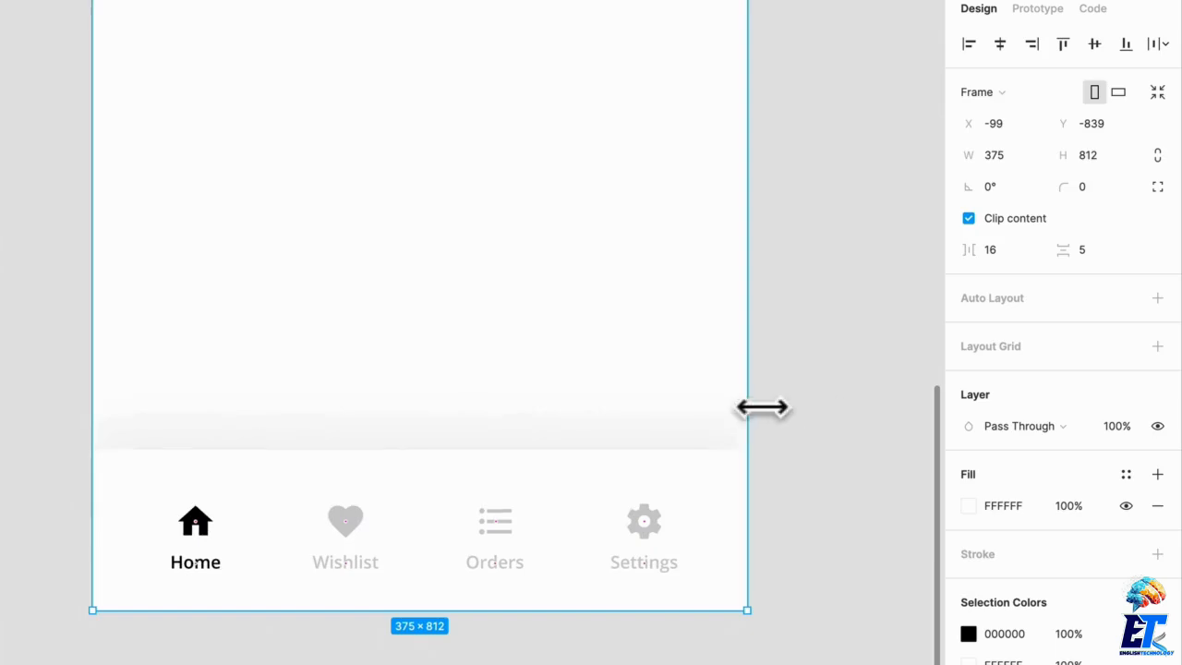
mouse_move(760, 409)
left_mouse_down()
mouse_move(892, 412)
mouse_move(747, 412)
left_mouse_up()
- Set the navigation bar frame's constraints to Left & Right horizontally and Bottom vertically
left_click(741, 509)
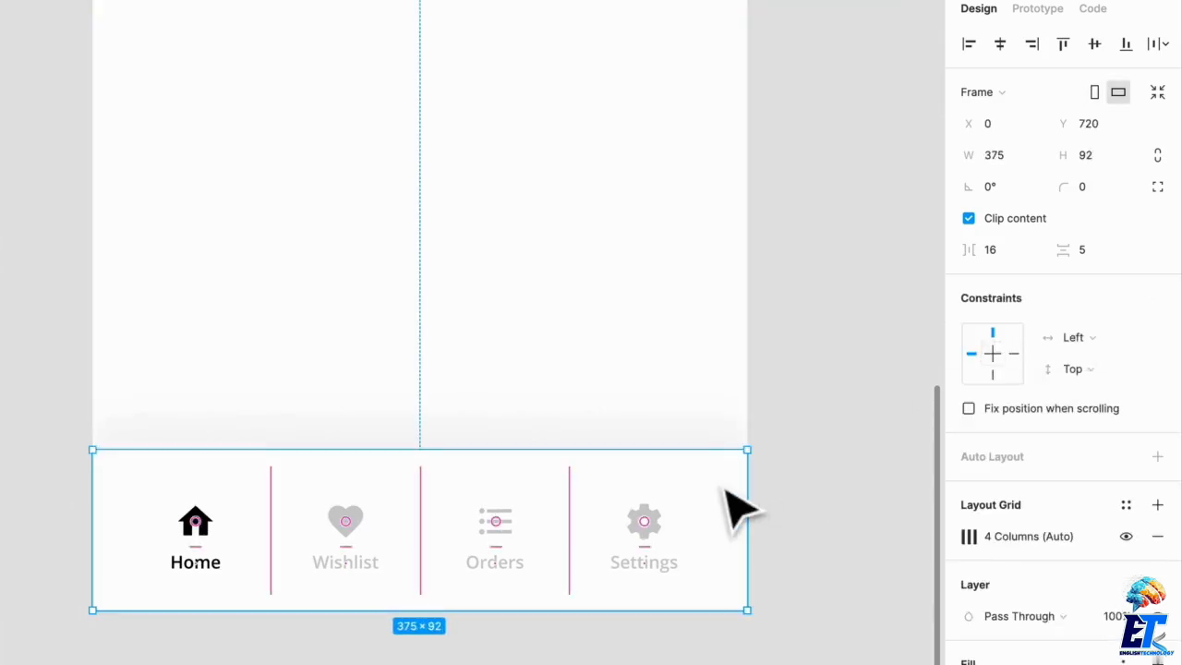
left_click(1014, 353, "shift")
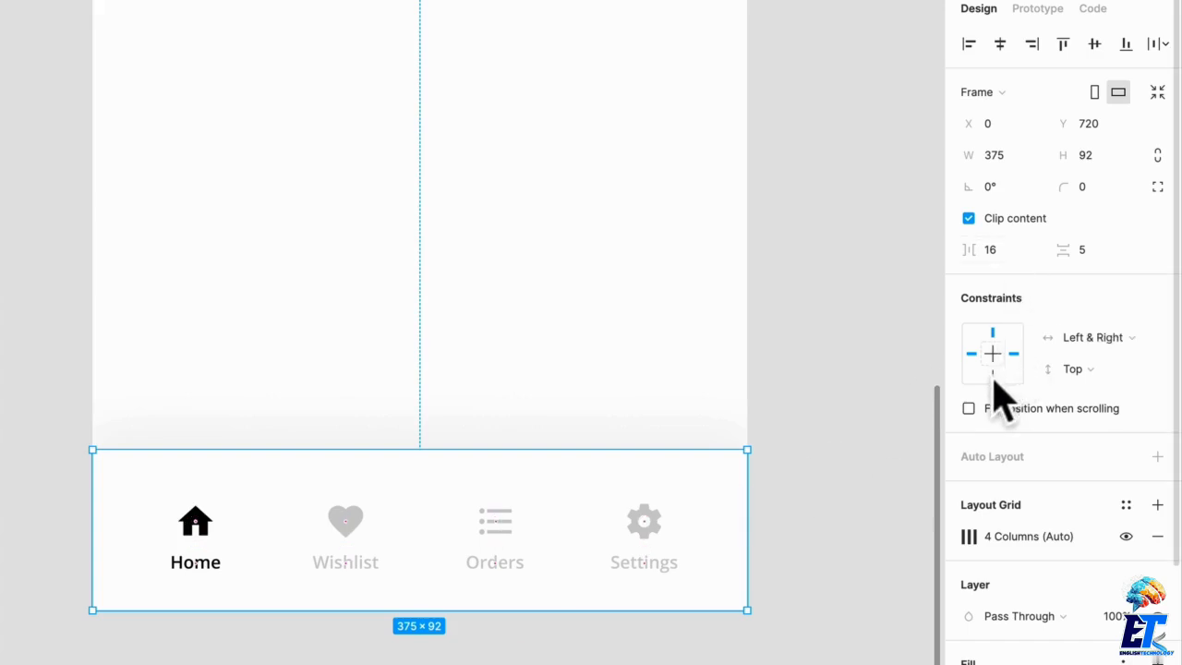
left_click(993, 377)
scroll(534, 232, "down", 5)
left_click(530, 226)
- Resize the iPhone 11 Pro / X - 1 frame to a width of 370 and show the layout grid
scroll(513, 195, "up", 3)
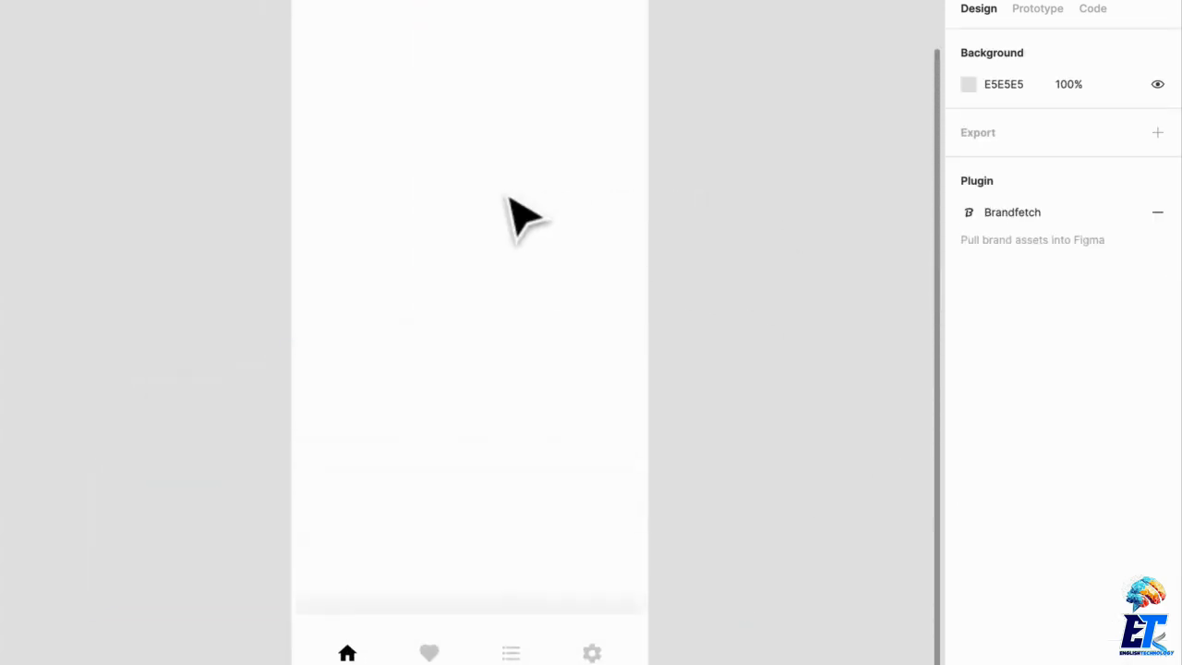
scroll(354, 93, "up", 2)
left_click(325, 21)
scroll(570, 374, "down", 4)
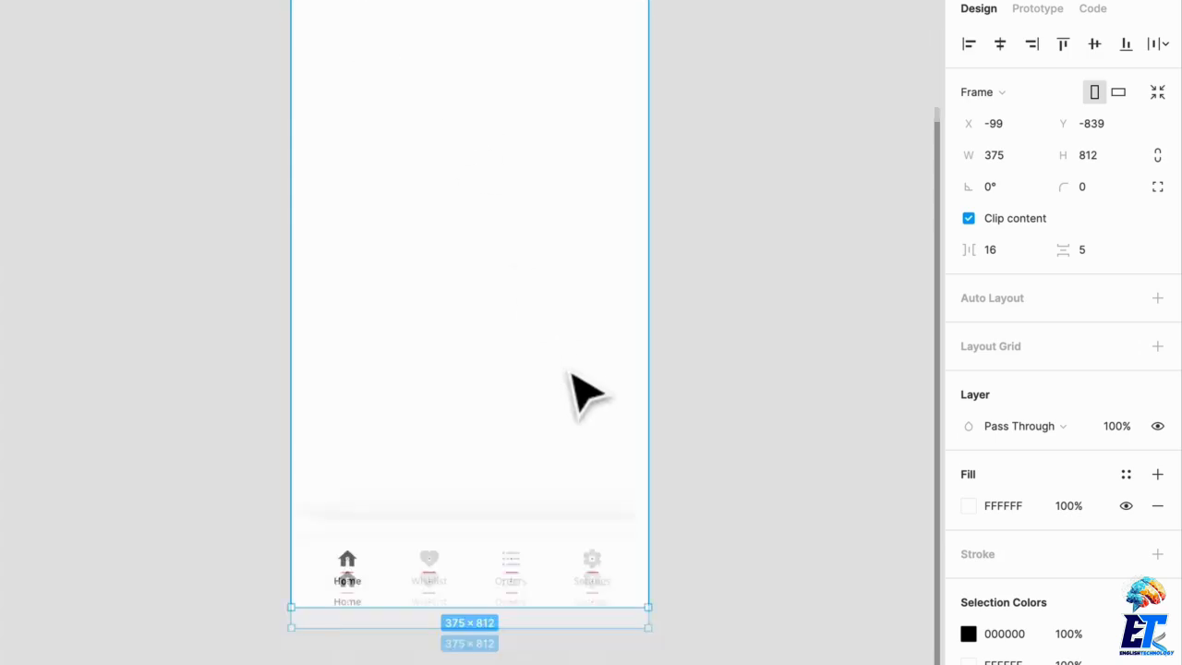
left_click_drag(643, 306, 367, 335)
key("ctrl+g")
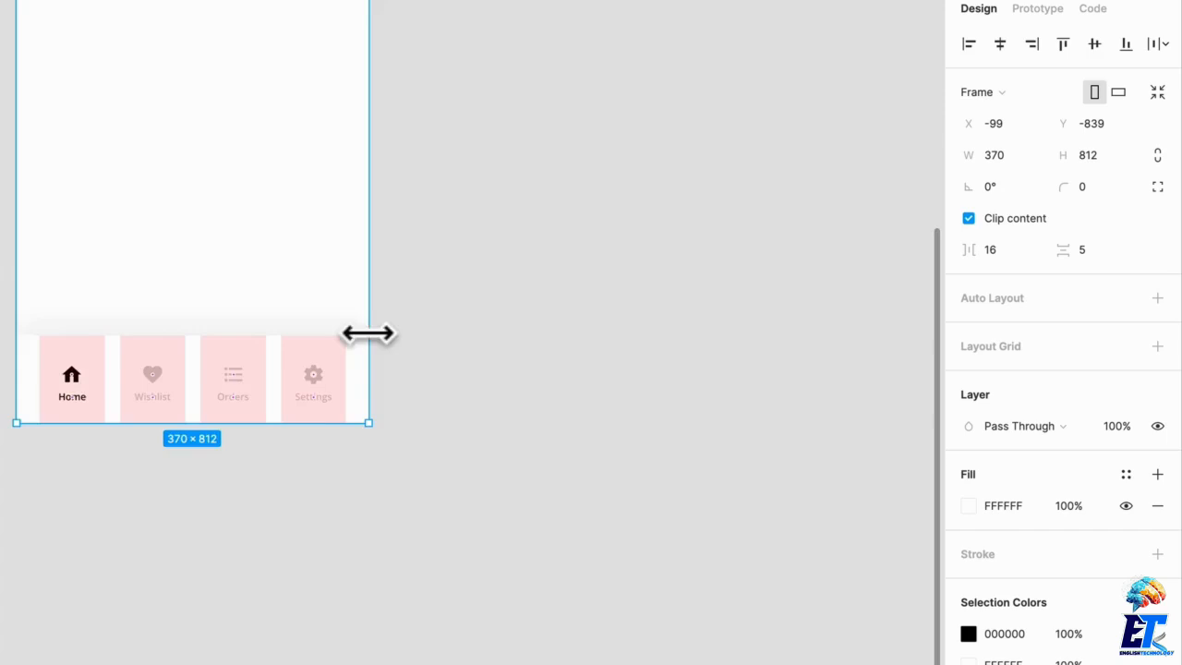
scroll(366, 335, "left", 2)
scroll(367, 335, "up", 2)
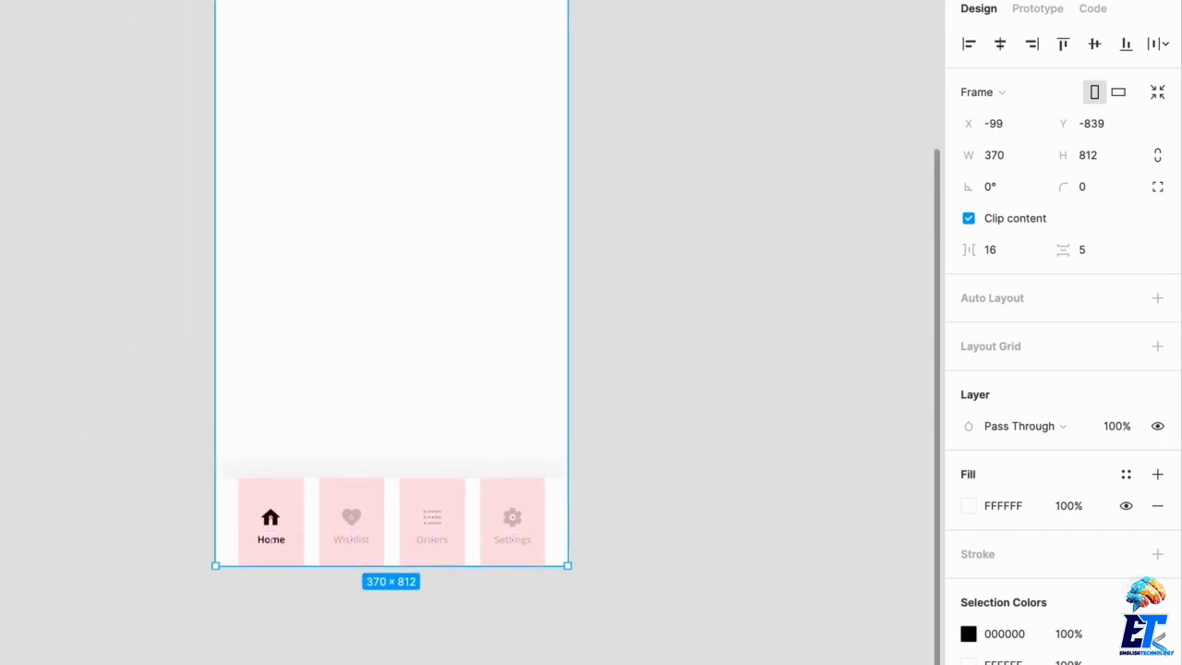
key("Escape")
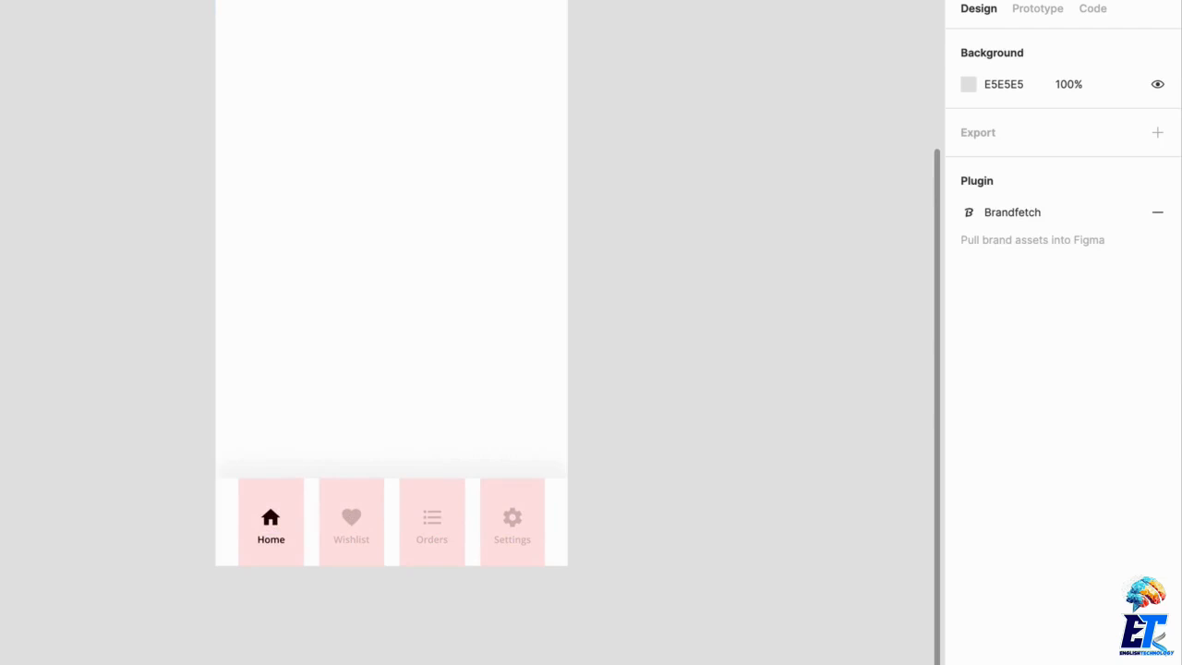
- Insert the format_color_reset icon from the Material Design Icons plugin and place it below the Home column, outside the phone frame
scroll(523, 443, "up", 5)
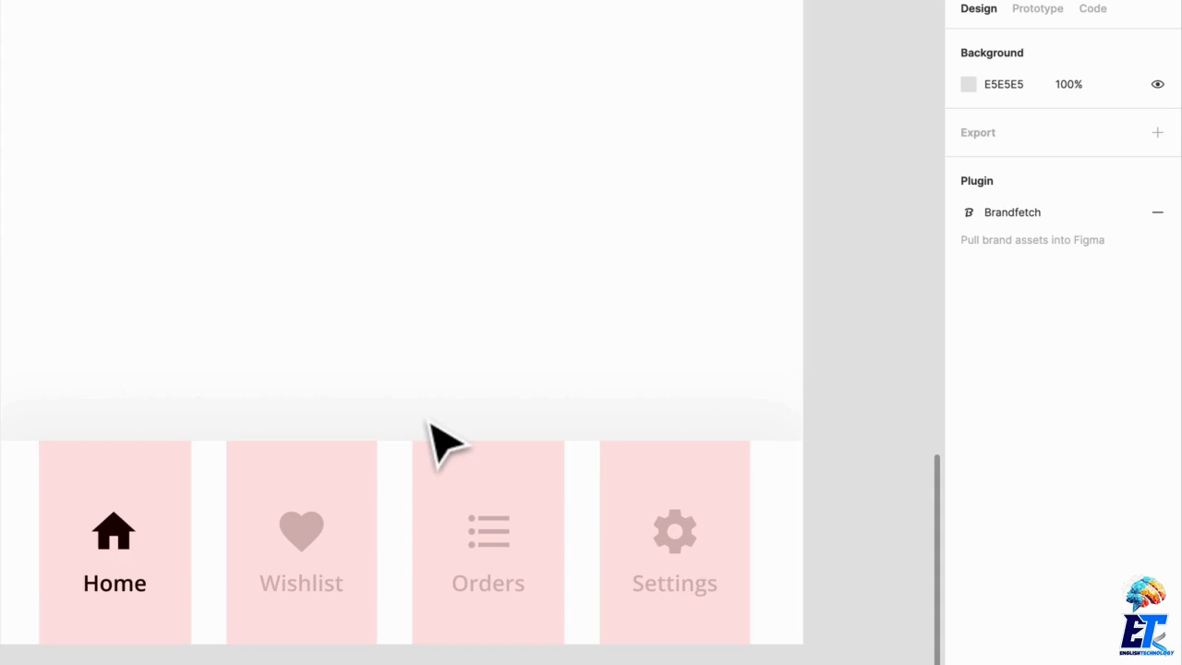
left_click(337, 0)
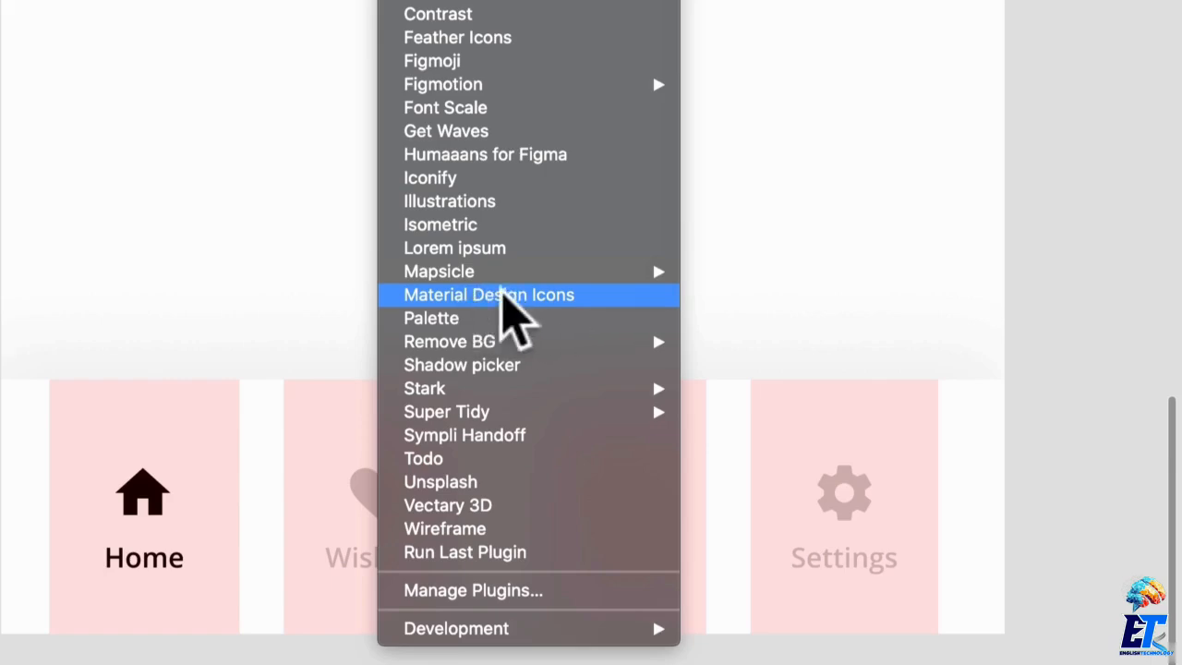
left_click(491, 296)
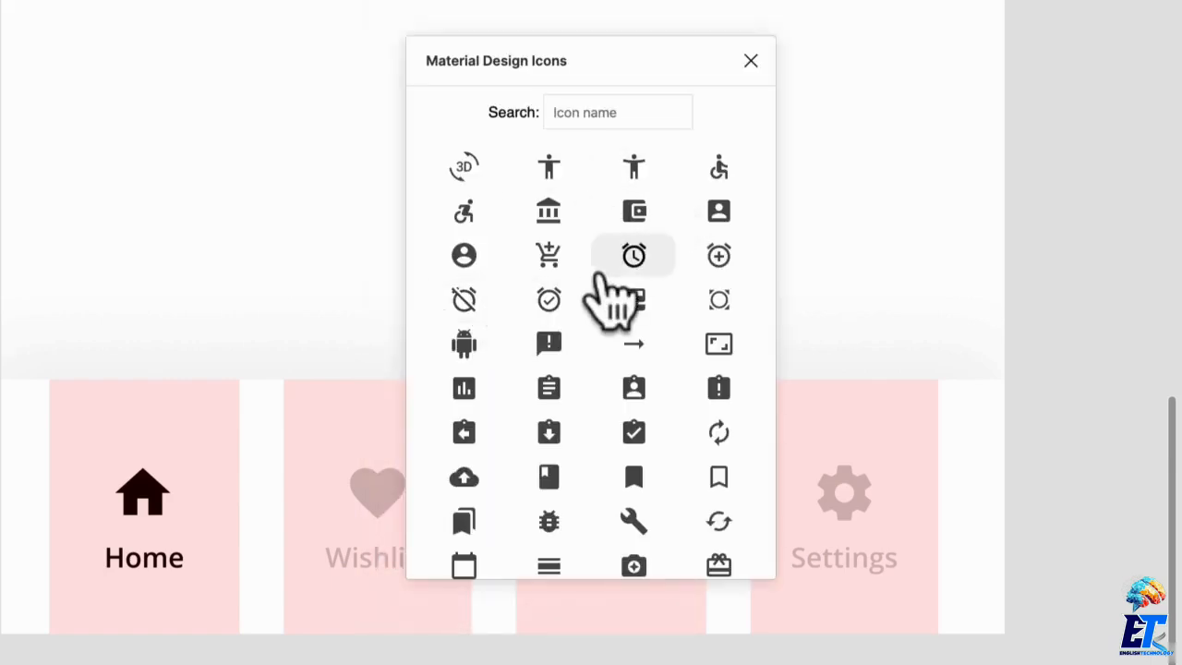
scroll(605, 277, "down", 5)
scroll(602, 270, "down", 15)
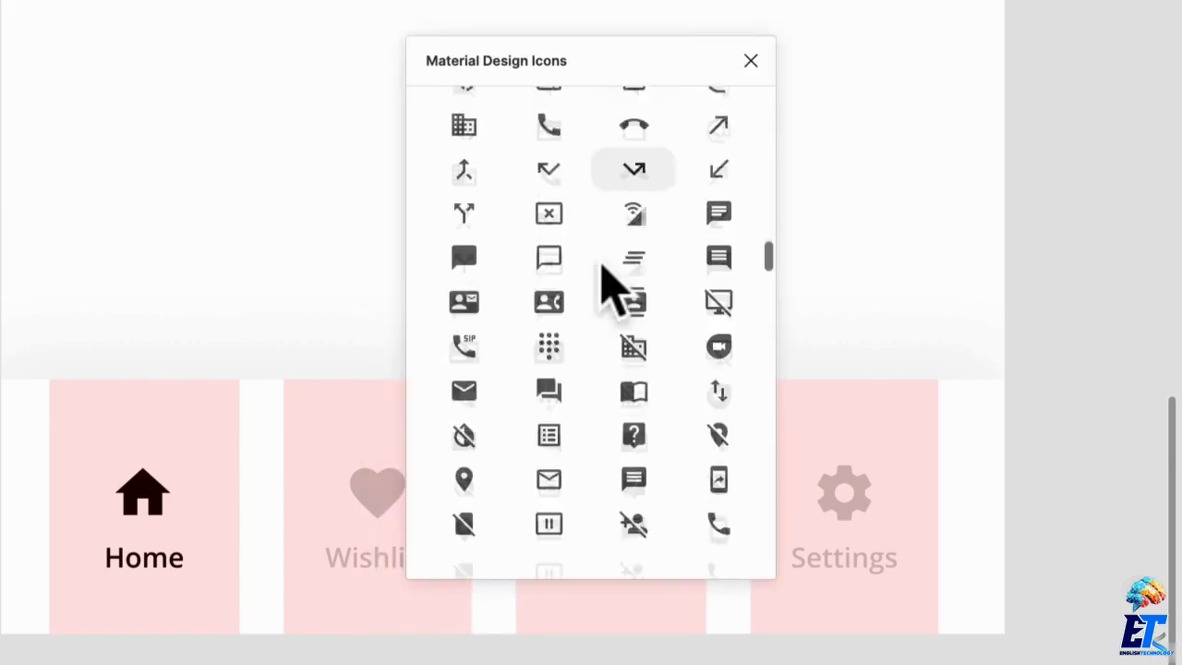
scroll(600, 277, "down", 10)
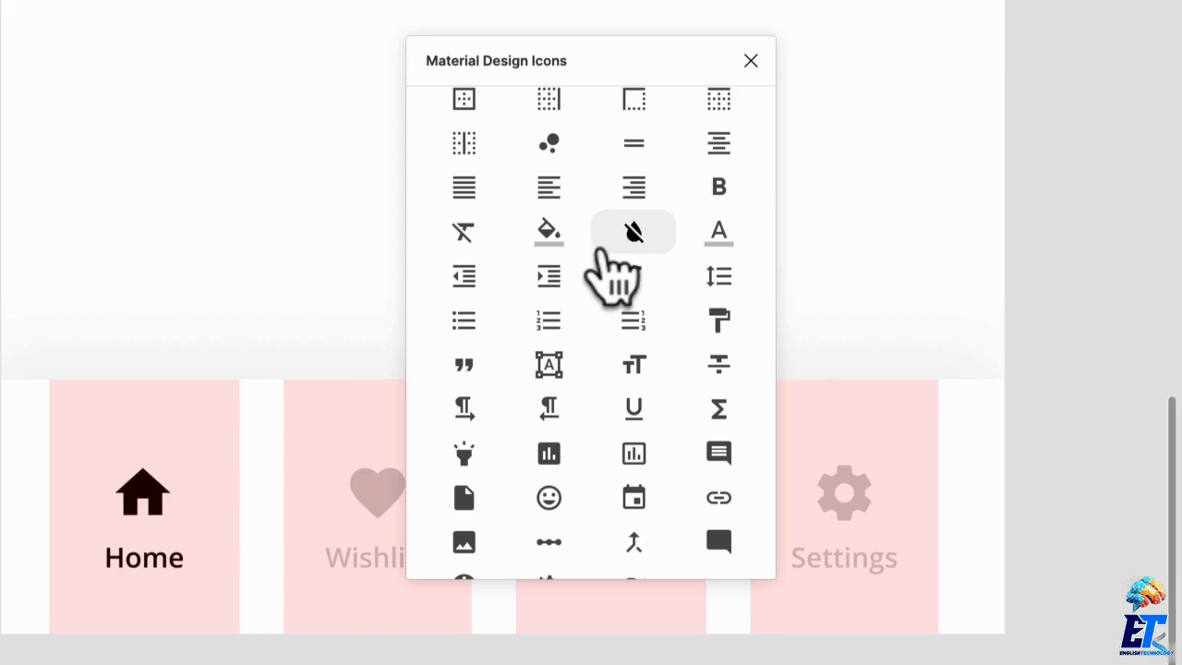
left_click(645, 237)
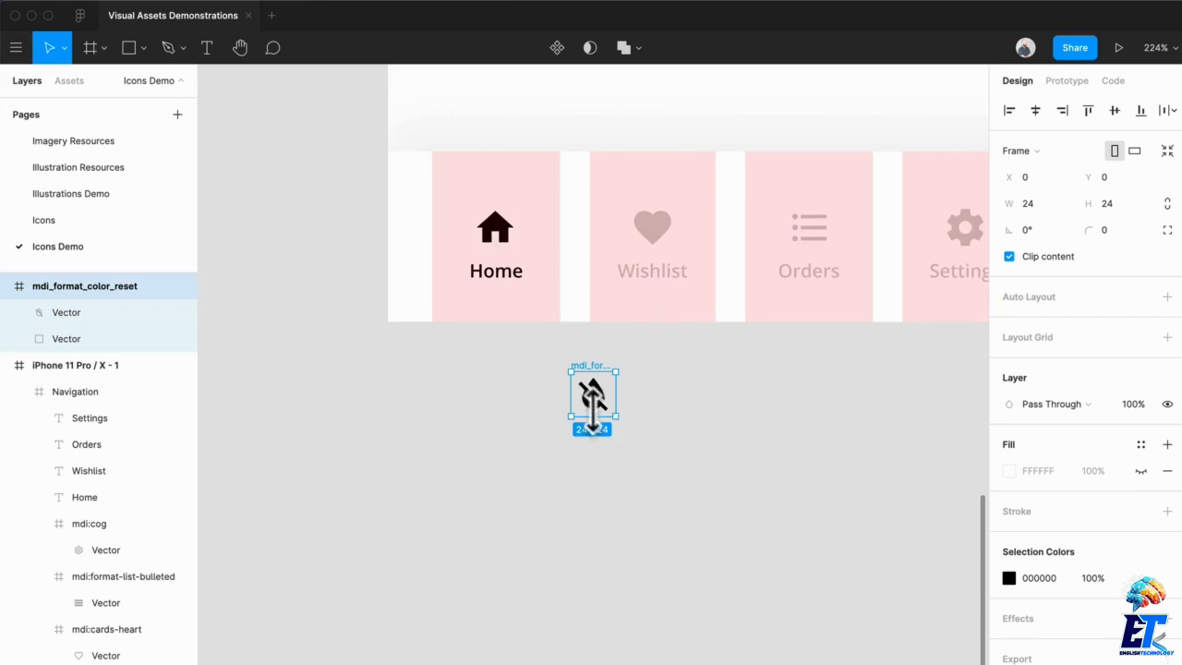
left_click_drag(591, 397, 438, 396)
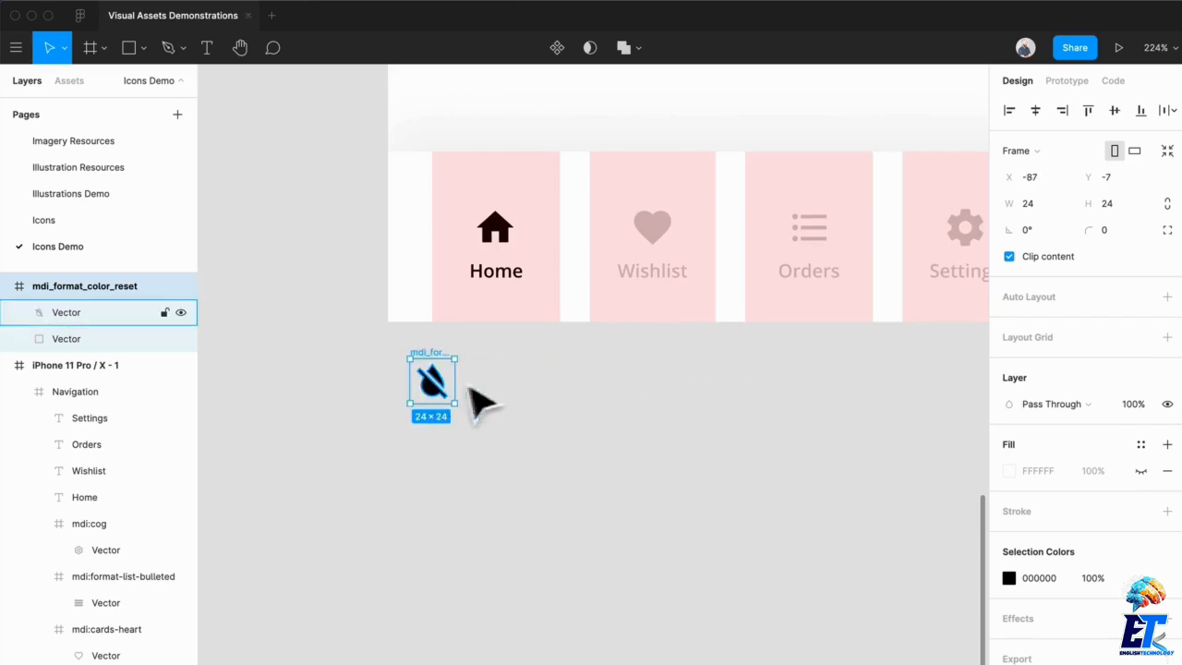
- Delete the mdi_format_color_reset icon from the canvas below the navigation bar
left_click(528, 374)
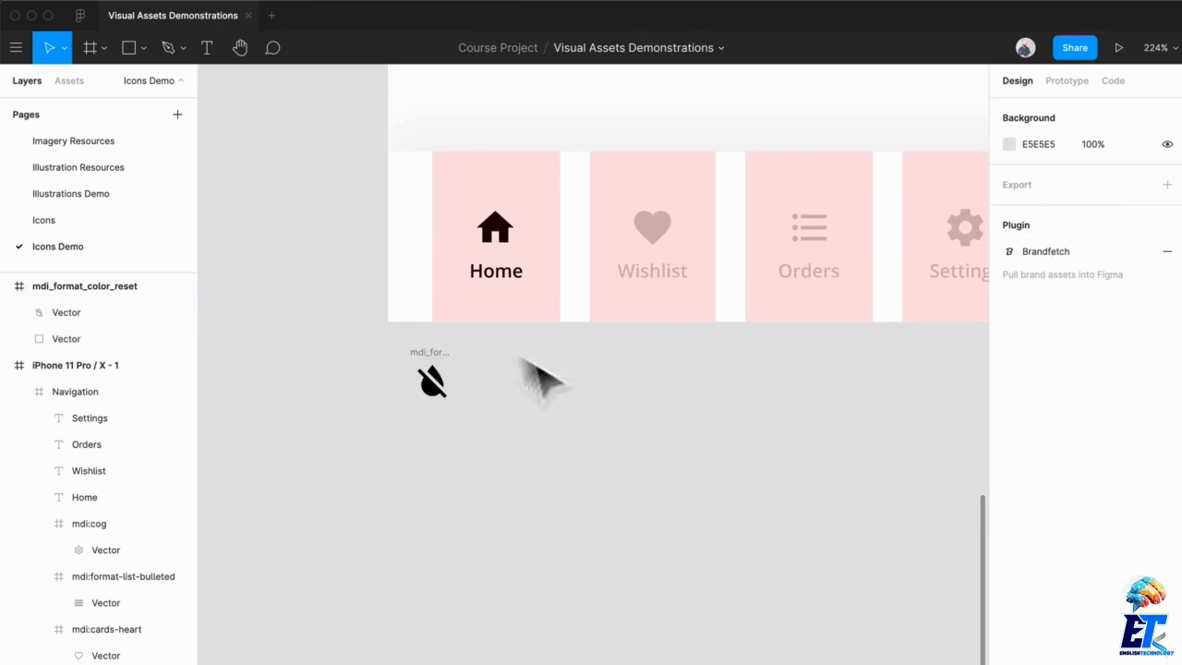
left_click_drag(326, 330, 578, 484)
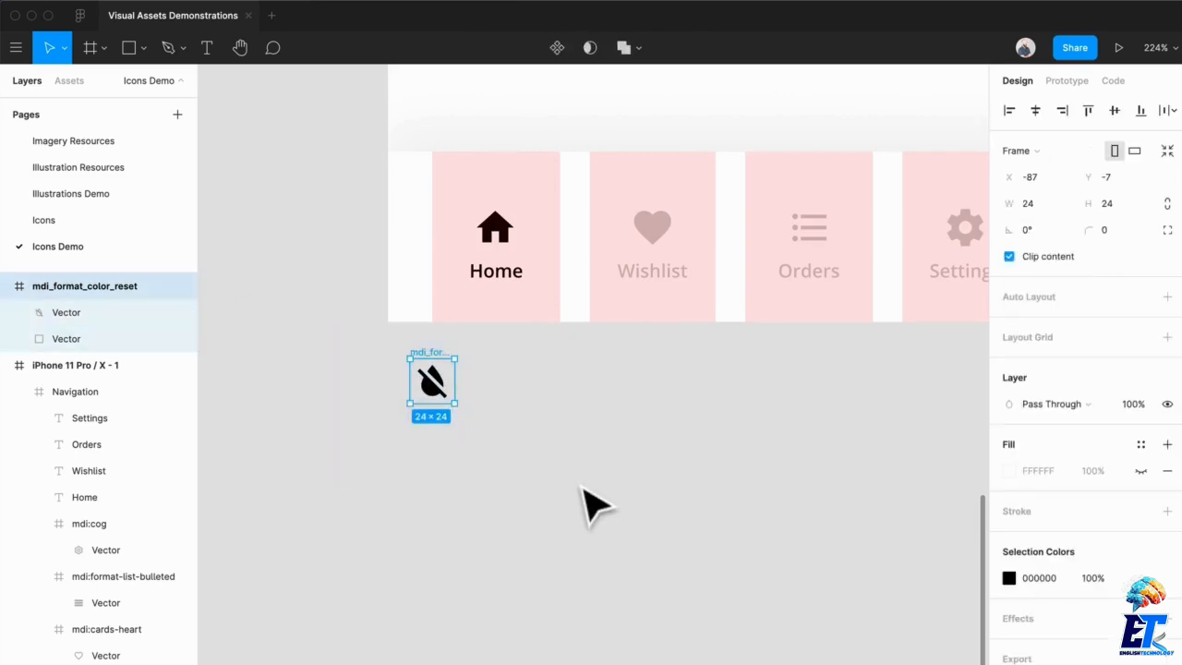
key("Delete")
scroll(707, 488, "right", 3)
scroll(707, 488, "up", 1)
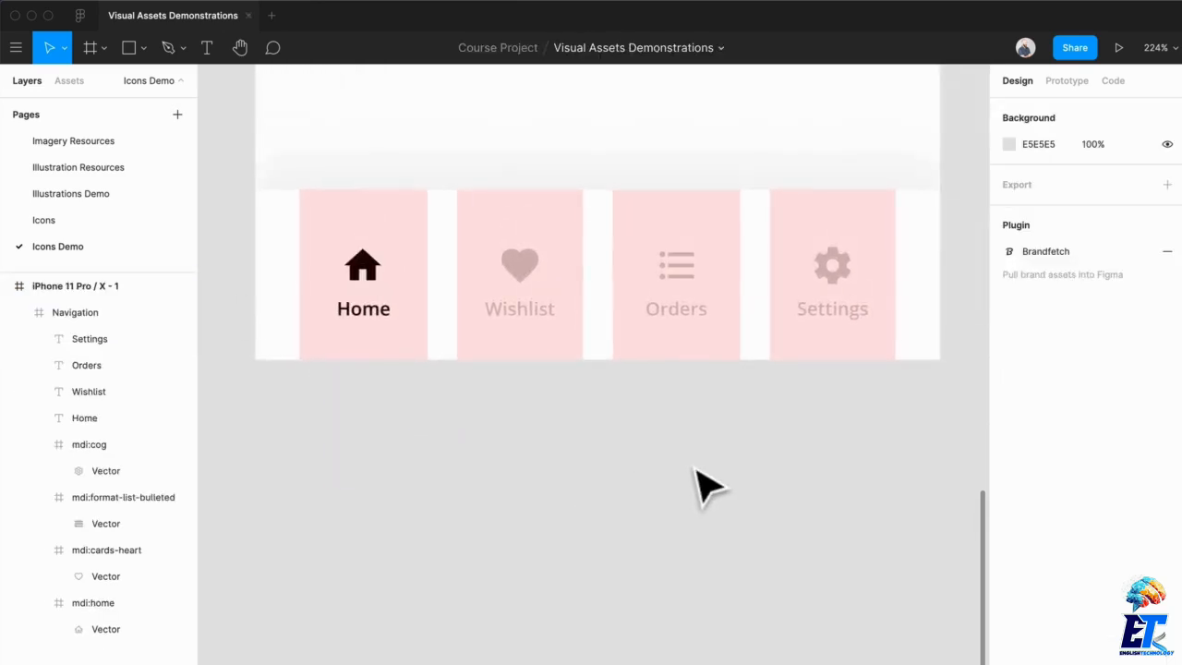